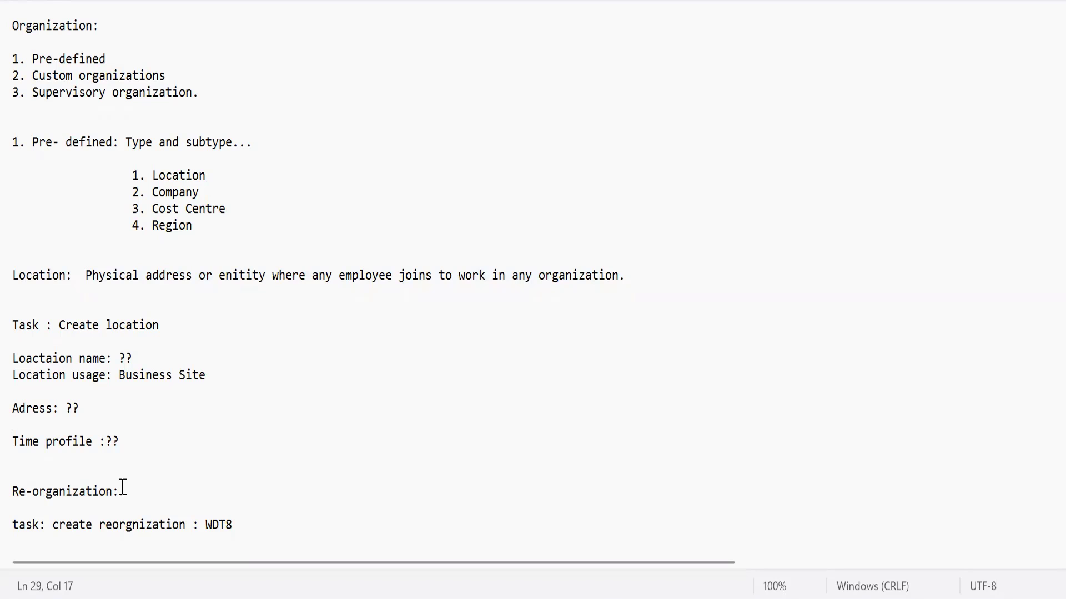
- Read through the organization notes down to the reorganization task and the cost centre definition
{"action": "key", "text": "Down"}
{"action": "key", "text": "Down"}
{"action": "key", "text": "Down"}
{"action": "key", "text": "Down"}
{"action": "key", "text": "Down"}
{"action": "key", "text": "Down"}
{"action": "key", "text": "Down"}
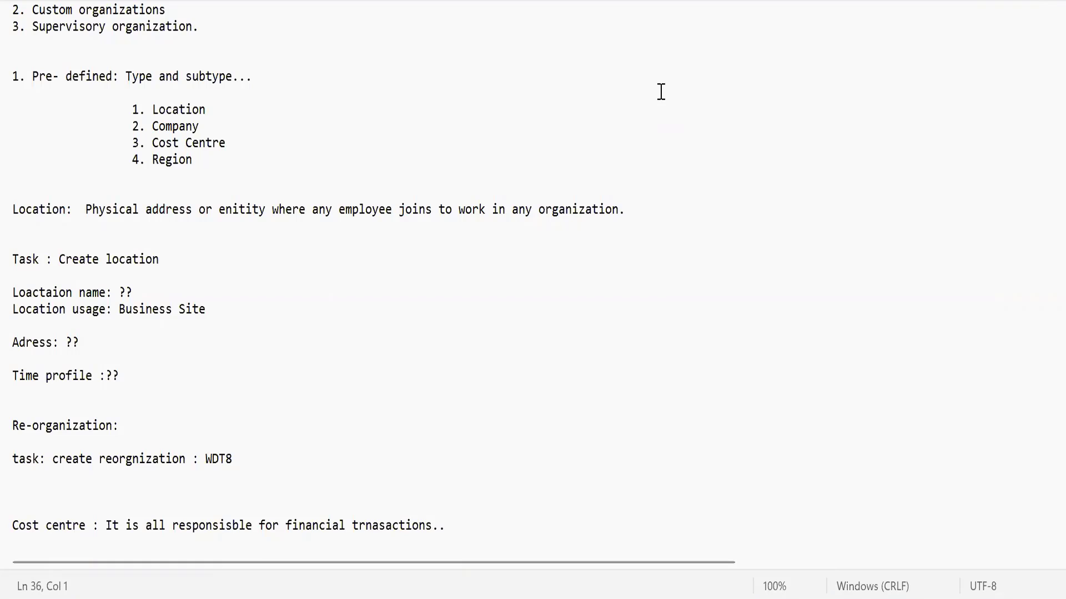
{"action": "left_click", "coordinate": [169, 426]}
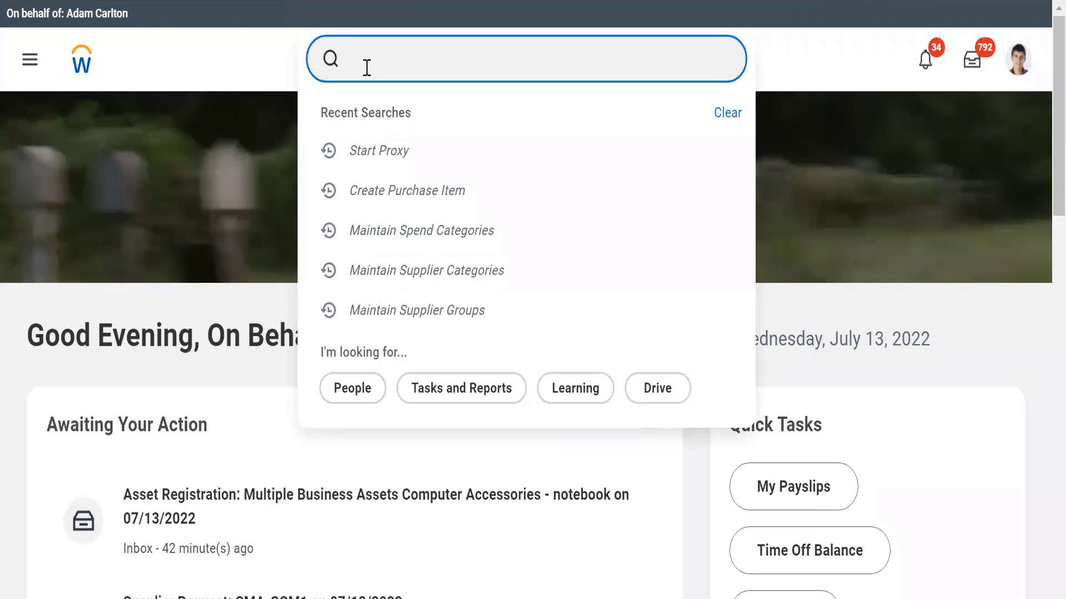
- Search Workday for "cre reorg" and open the Create Reorganization task
{"action": "type", "text": "cre re"}
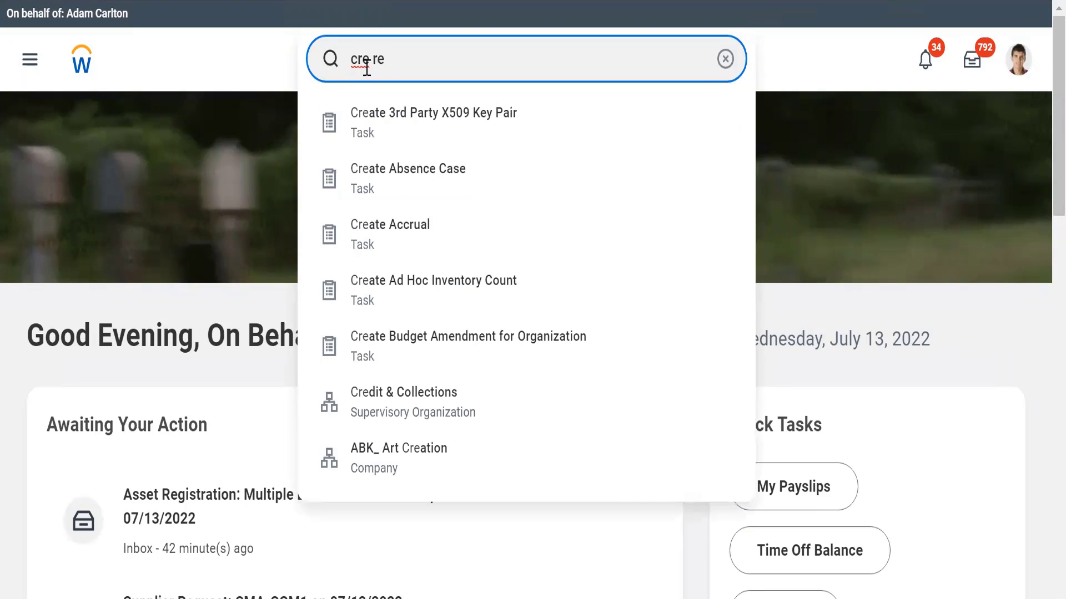
{"action": "type", "text": "or"}
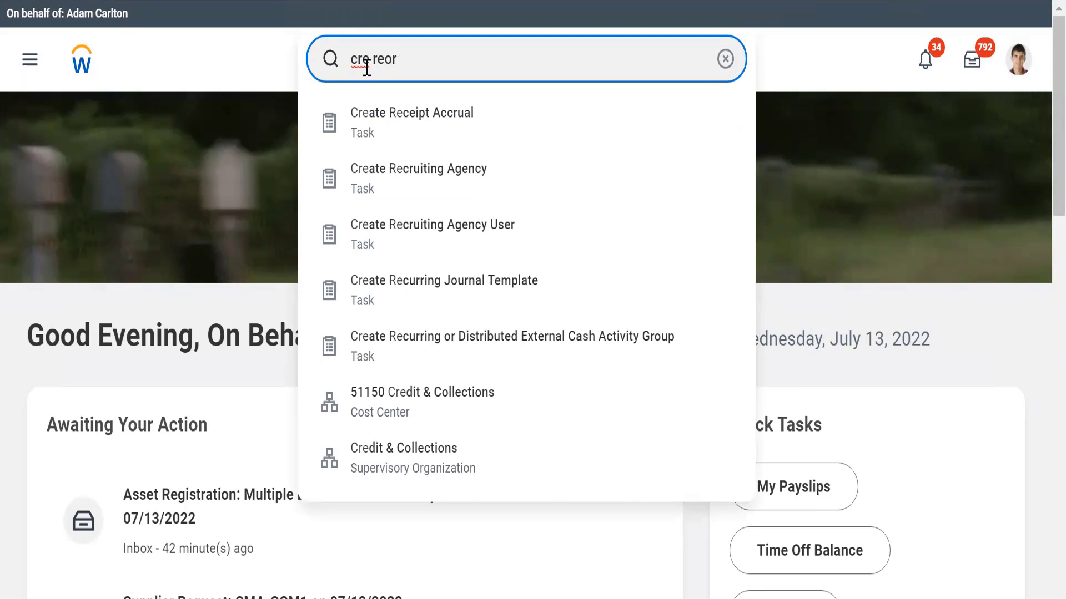
{"action": "type", "text": "g"}
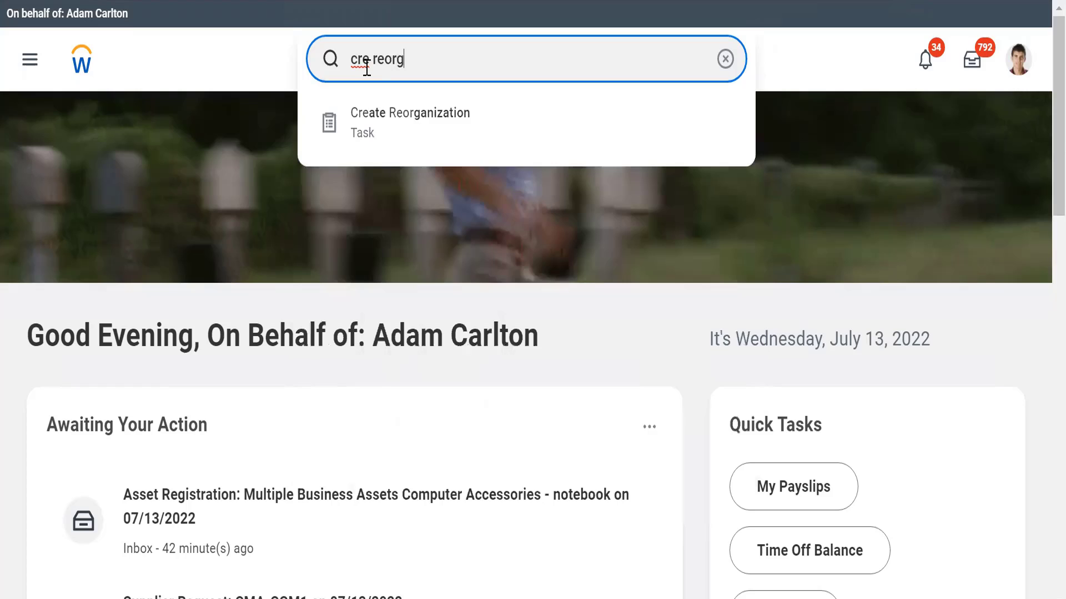
{"action": "left_click", "coordinate": [377, 117]}
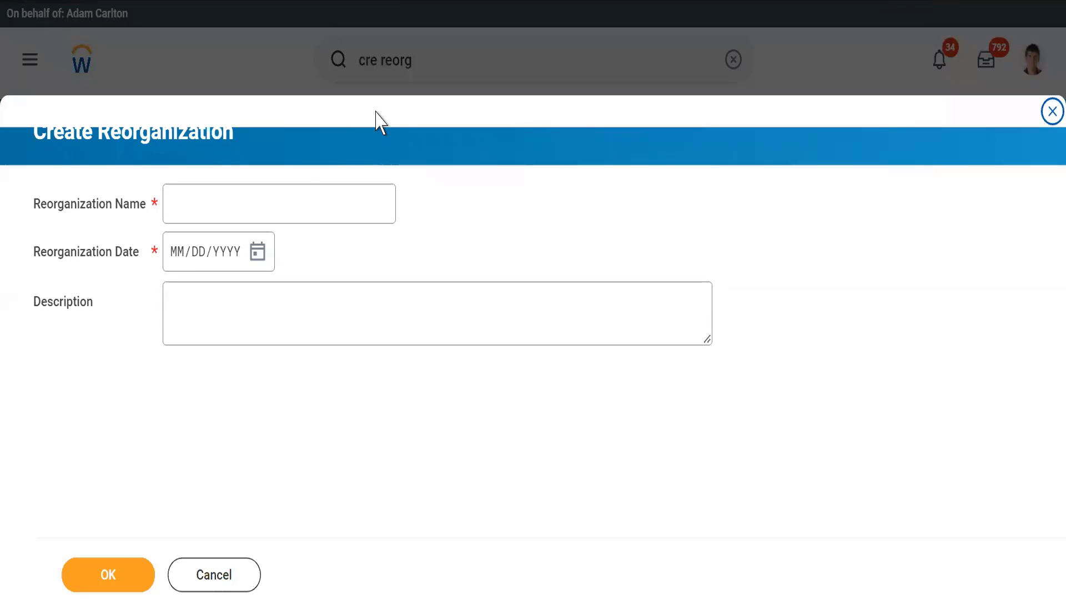
- Create a reorganization named WLE7_Alphabet dated 07/13/2022, leaving the description empty
{"action": "left_click", "coordinate": [204, 212]}
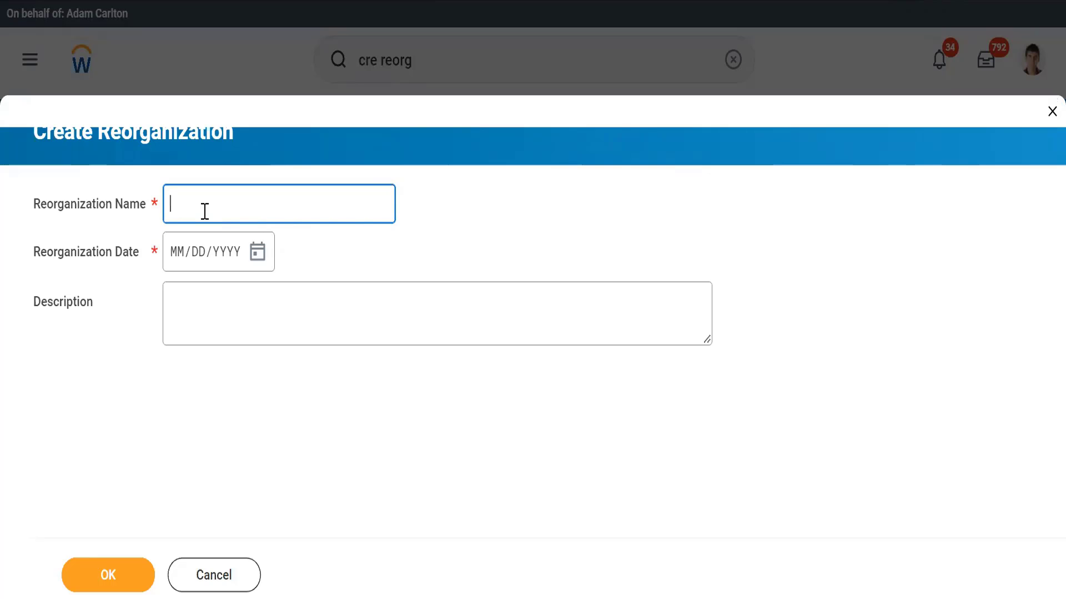
{"action": "type", "text": "W"}
{"action": "type", "text": "LE"}
{"action": "type", "text": "7"}
{"action": "type", "text": "AI"}
{"action": "type", "text": "phabet"}
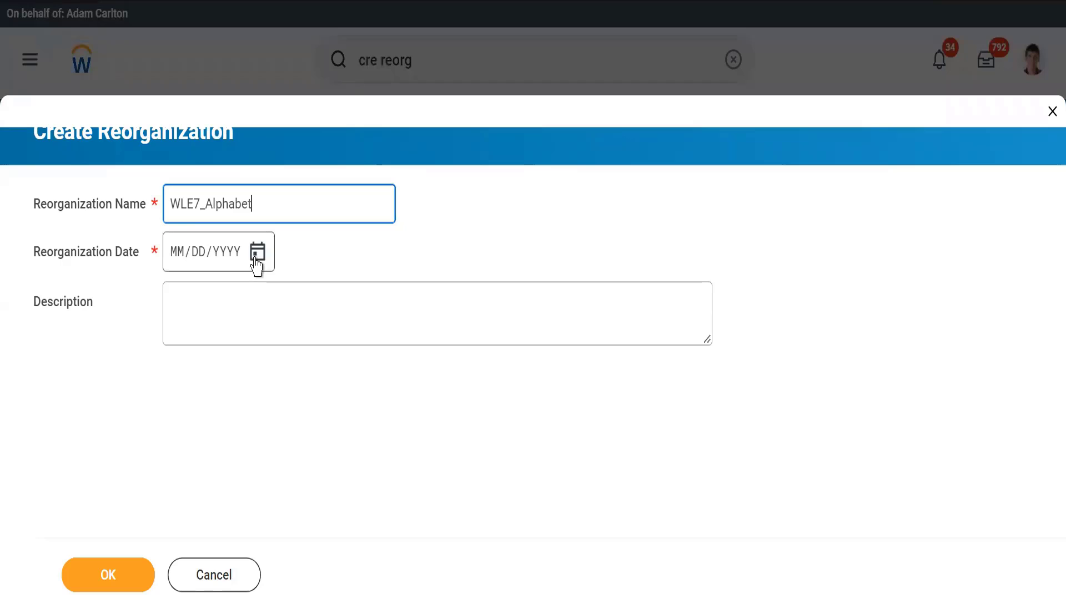
{"action": "left_click", "coordinate": [257, 253]}
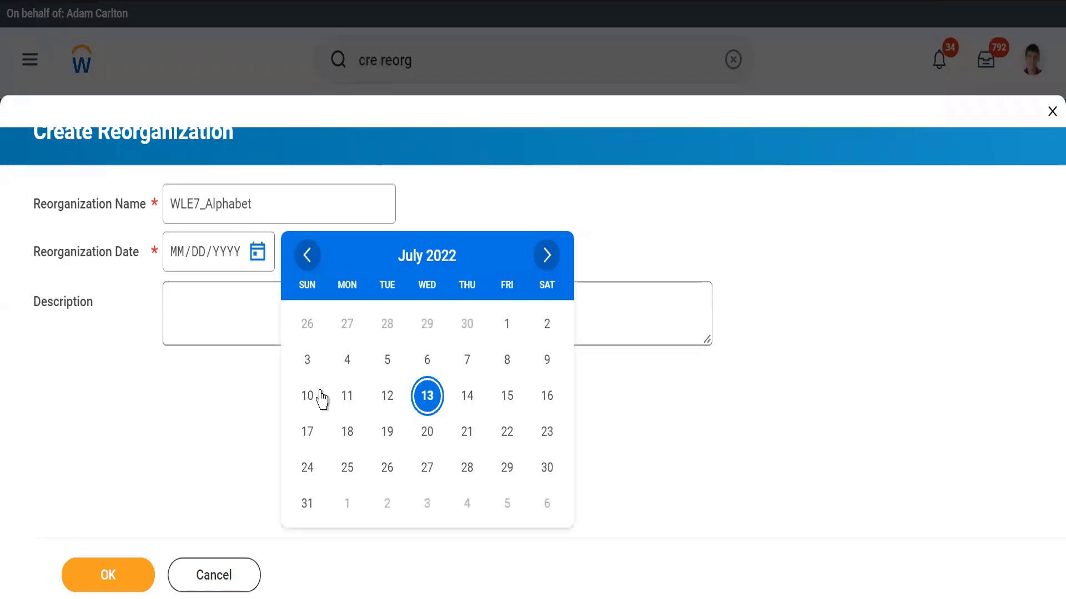
{"action": "left_click", "coordinate": [426, 396]}
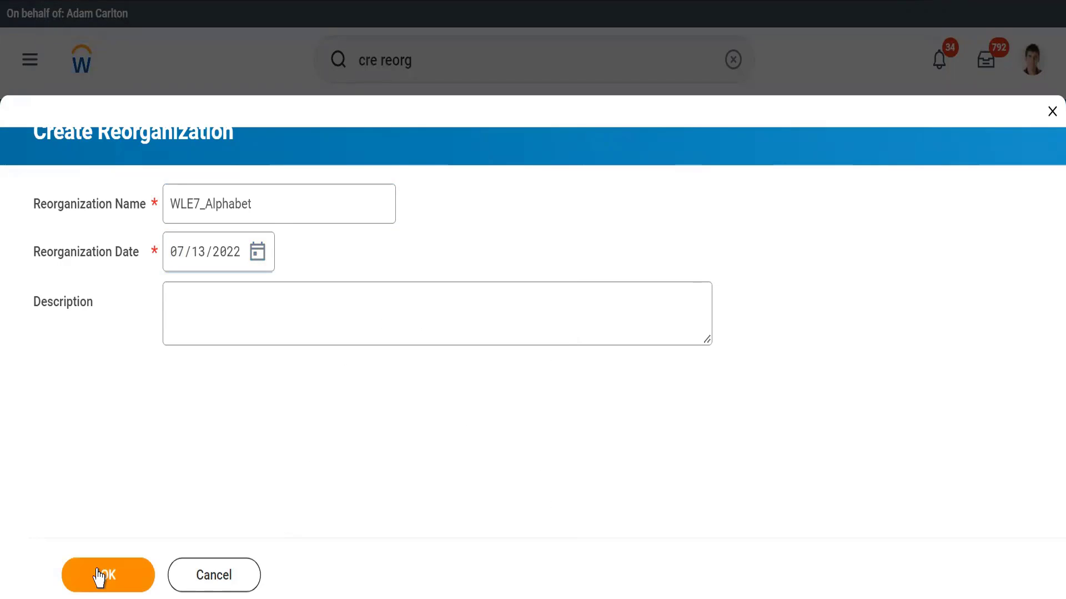
{"action": "left_click", "coordinate": [99, 577]}
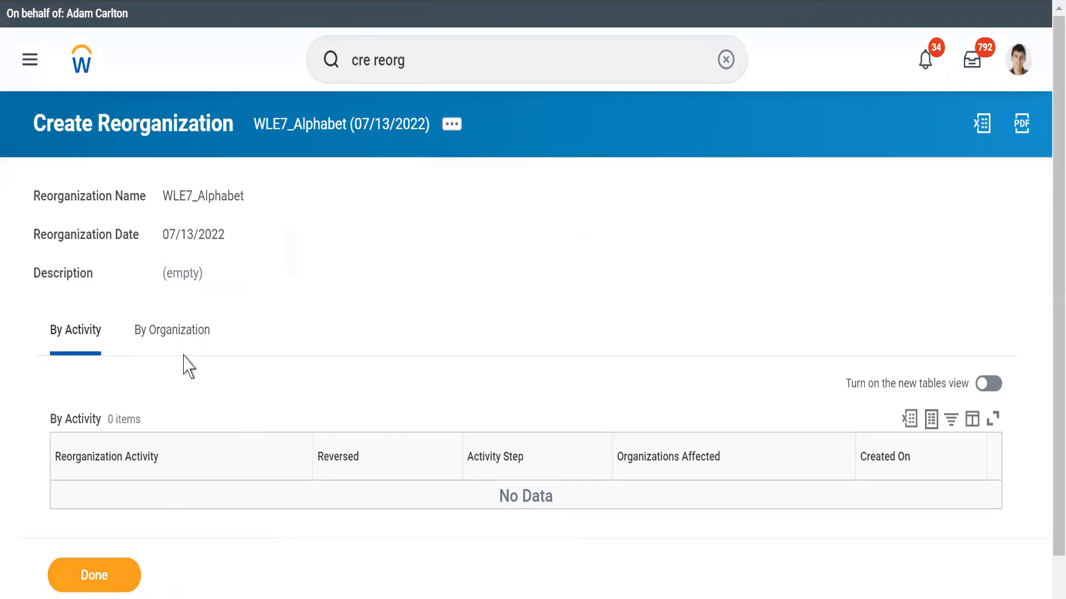
- Look at the new reorganization's entries by activity and by organization
{"action": "left_click", "coordinate": [69, 339]}
{"action": "left_click", "coordinate": [151, 349]}
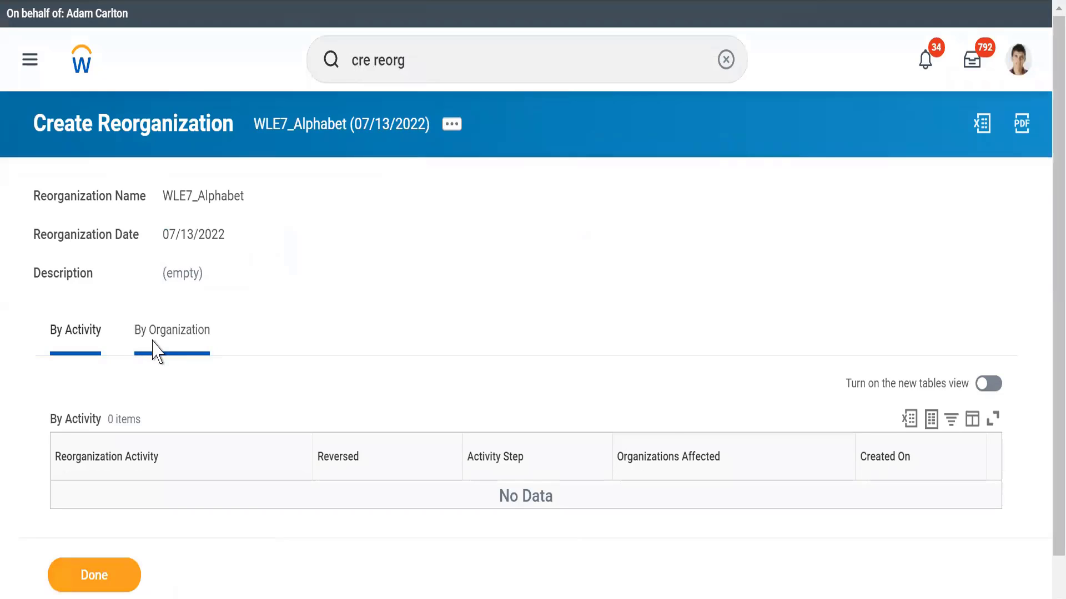
{"action": "left_click", "coordinate": [77, 343]}
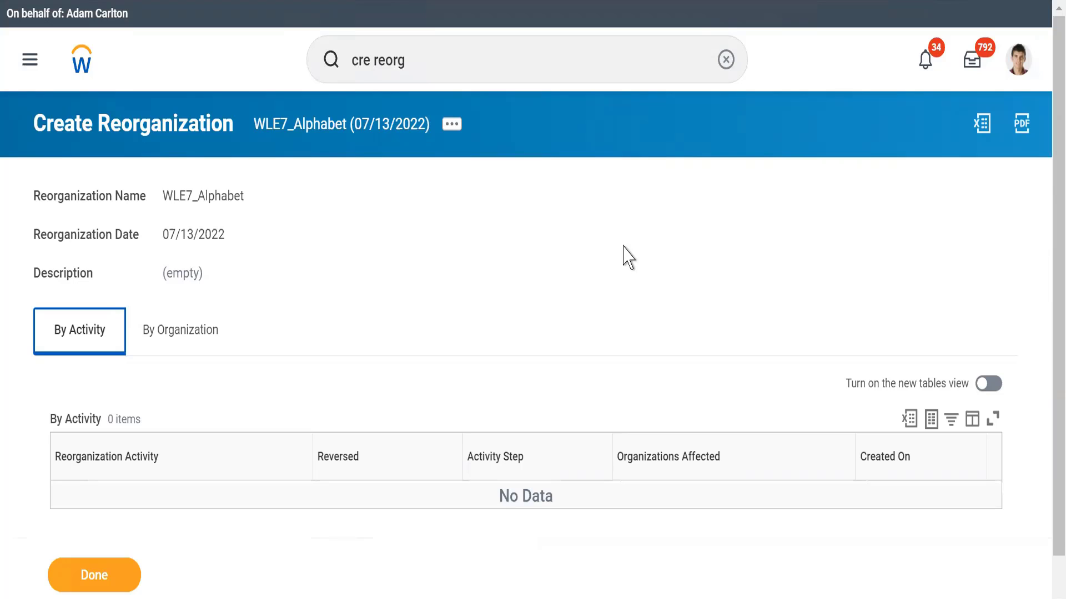
{"action": "left_click", "coordinate": [169, 341]}
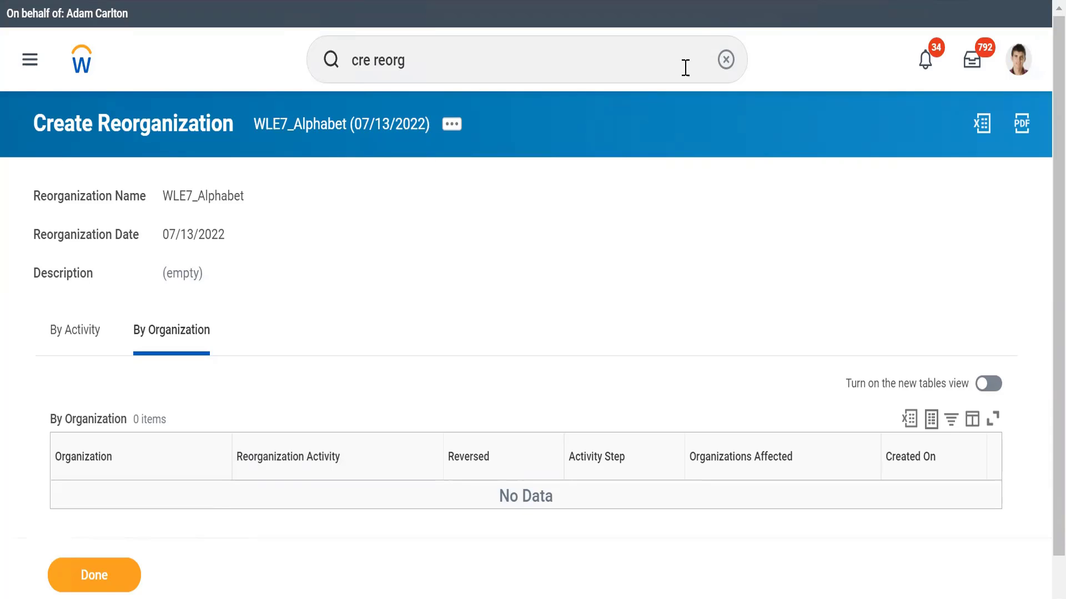
- Replace the previous search with "cre comp" to find the company creation task
{"action": "left_click", "coordinate": [726, 60]}
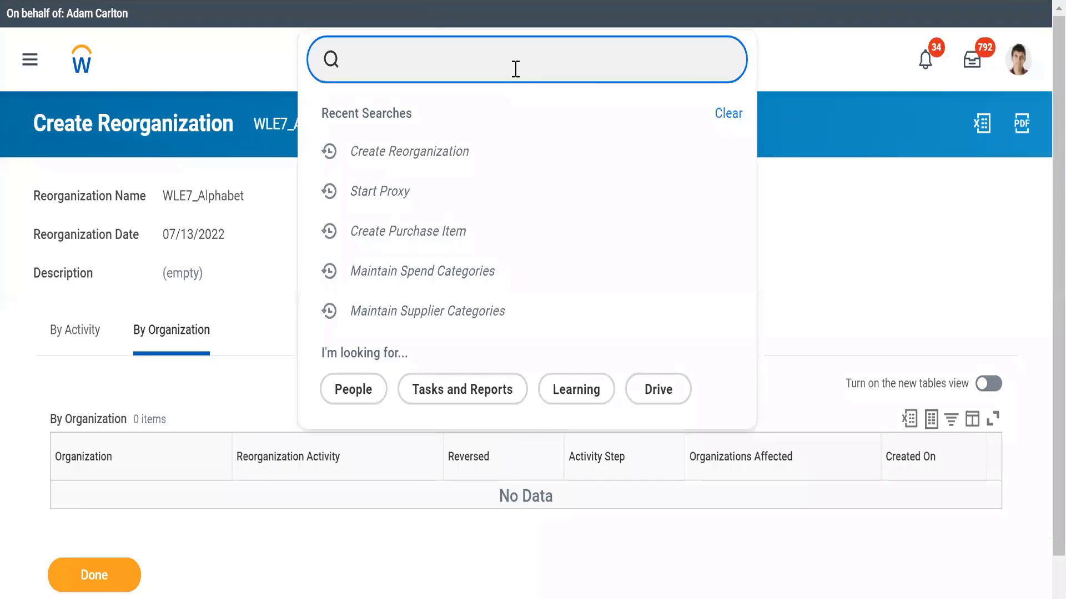
{"action": "left_click", "coordinate": [809, 66]}
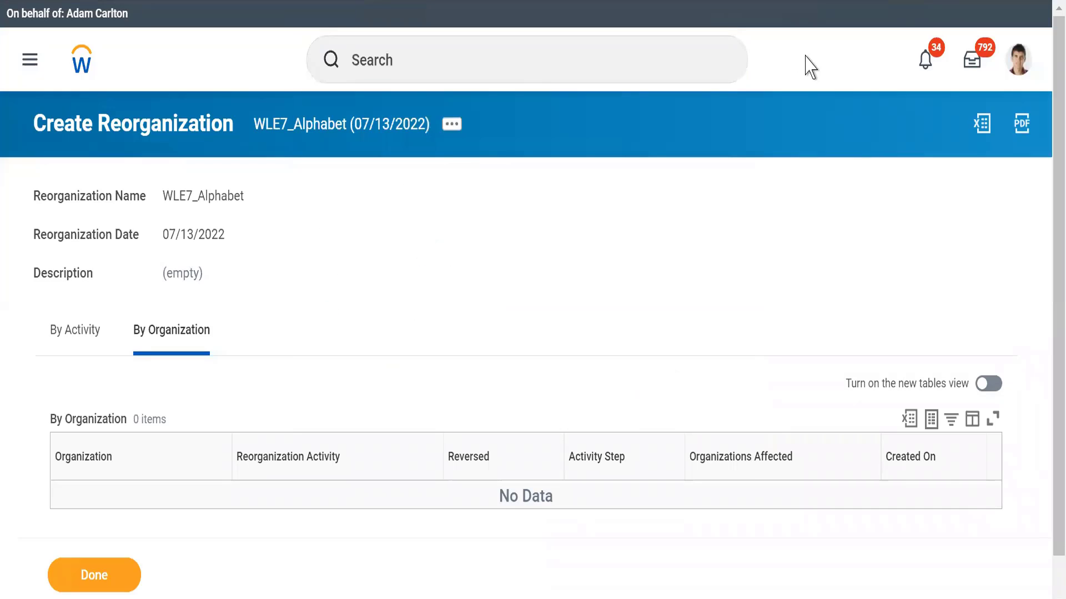
{"action": "left_click", "coordinate": [404, 62]}
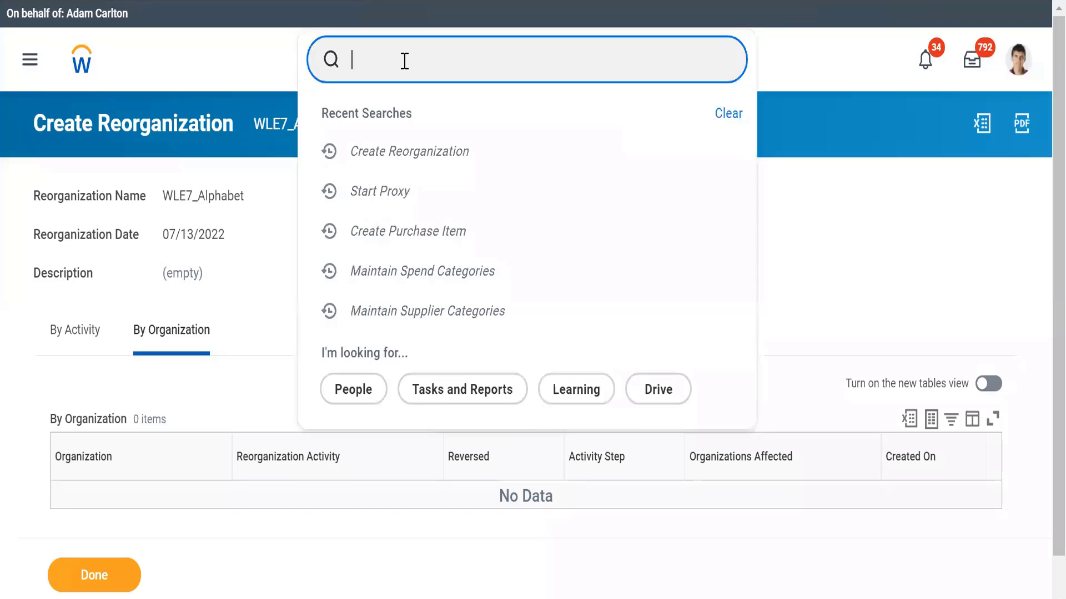
{"action": "type", "text": "cre comp"}
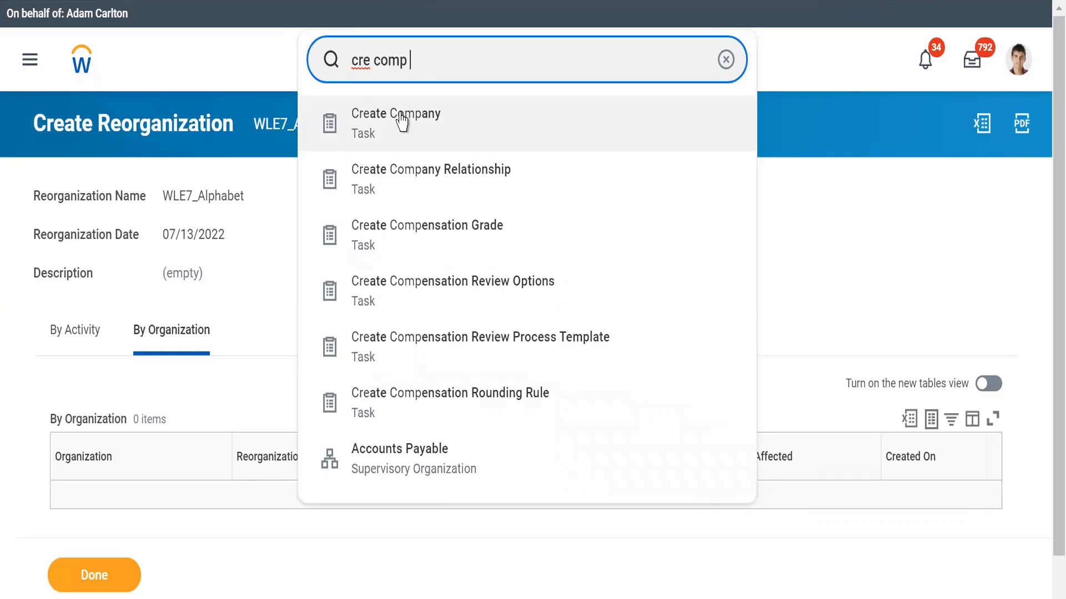
{"action": "type", "text": "hier"}
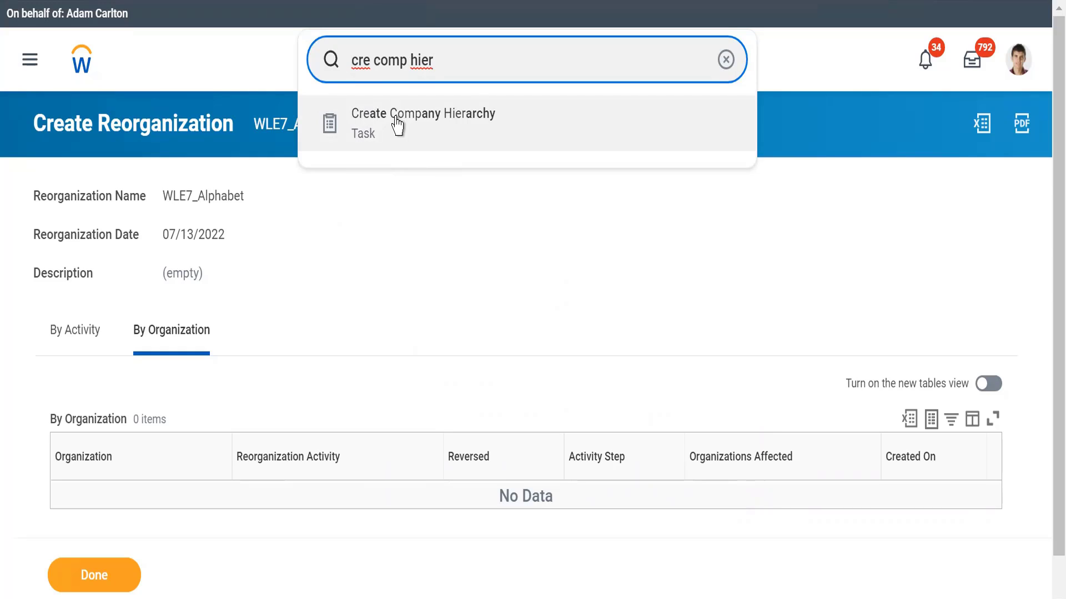
{"action": "key", "text": "BackSpace"}
{"action": "key", "text": "BackSpace"}
{"action": "key", "text": "BackSpace"}
{"action": "key", "text": "BackSpace"}
{"action": "key", "text": "BackSpace"}
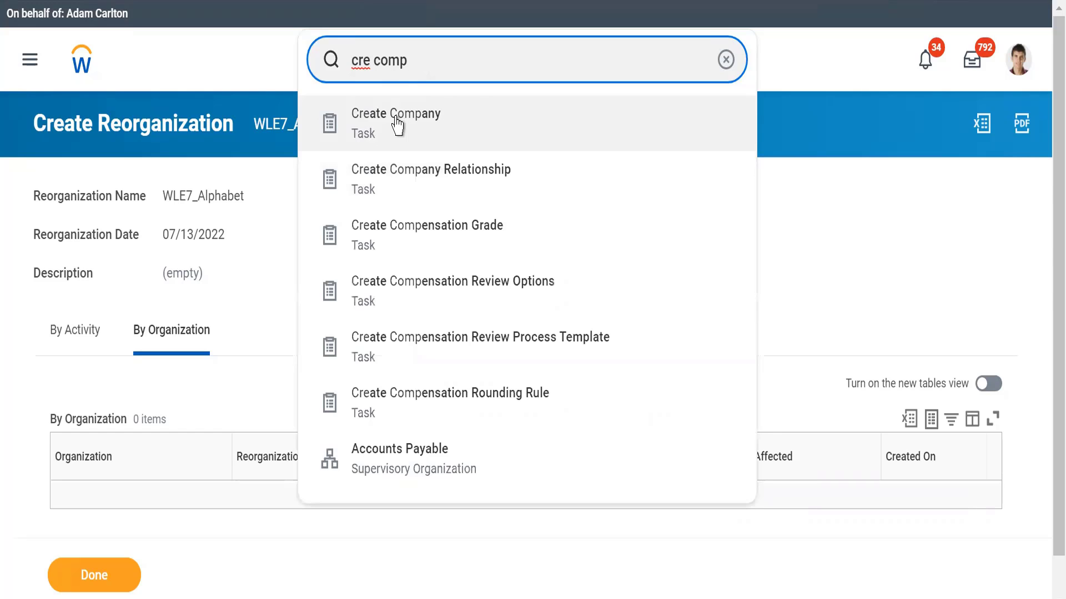
- Start the Create Company task and assign it to the WLE7_Alphabet (07/13/2022) reorganization
{"action": "left_click", "coordinate": [397, 125]}
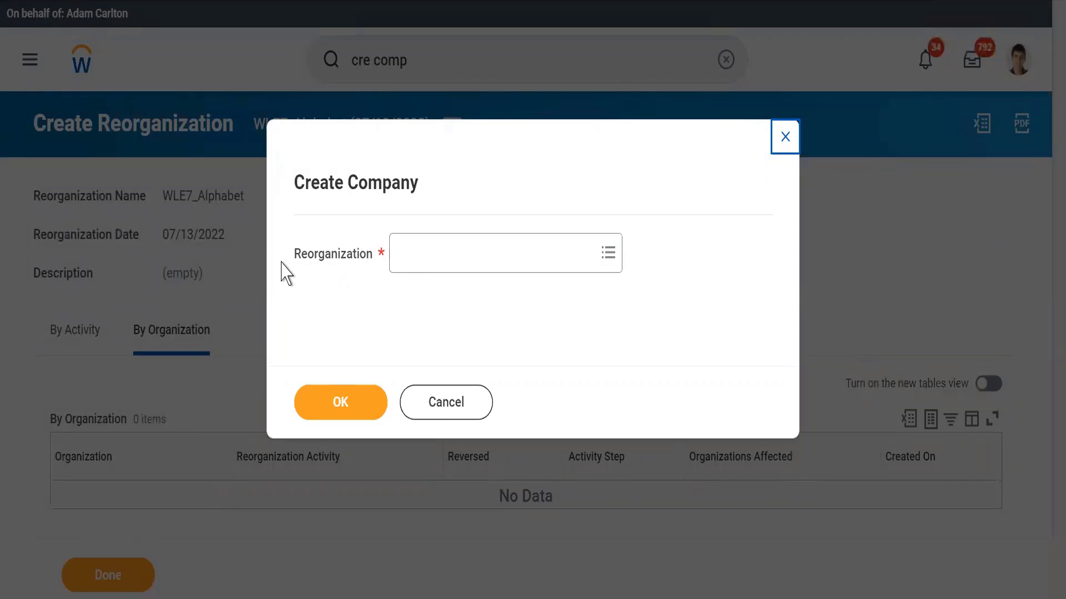
{"action": "left_click", "coordinate": [416, 256]}
{"action": "type", "text": "W"}
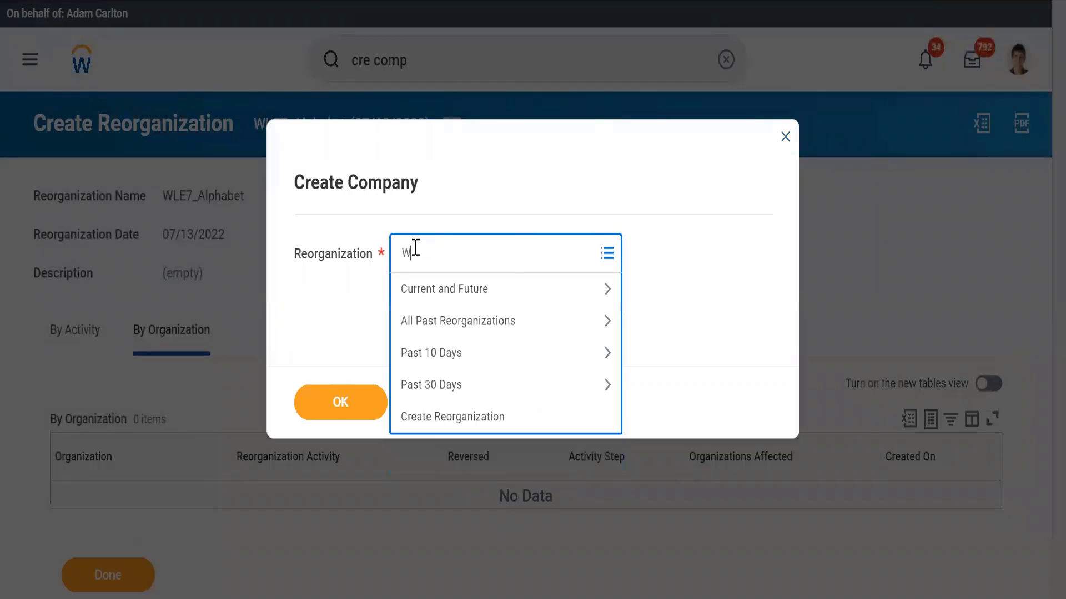
{"action": "type", "text": "LE7_Alphabet (07/13/2022"}
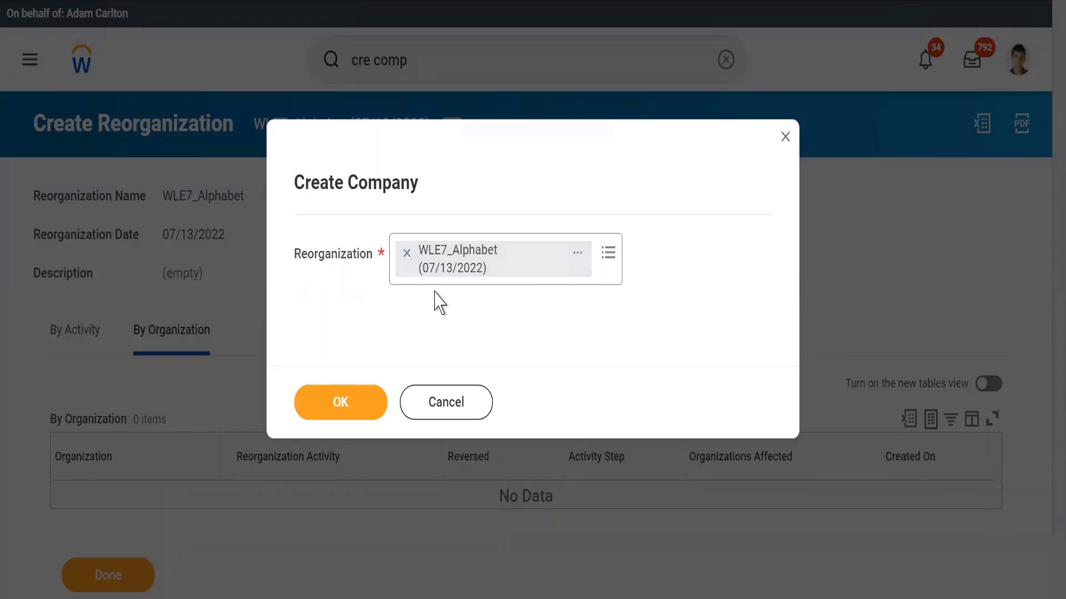
{"action": "left_click", "coordinate": [325, 403]}
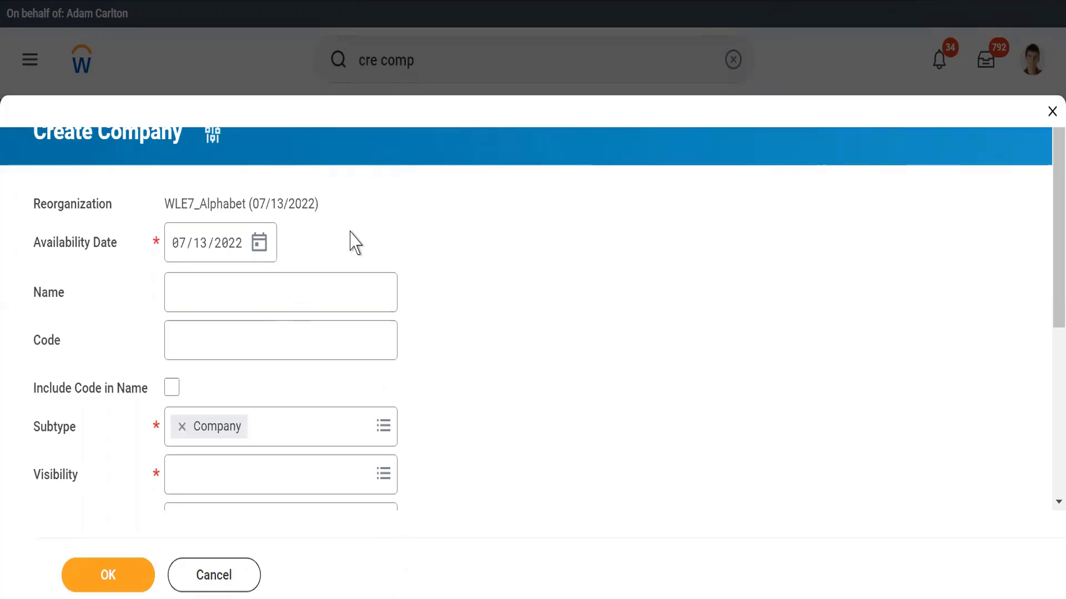
- Enter Alphabet inc as the company's name and WLE7_ as its code
{"action": "triple_click", "coordinate": [231, 204]}
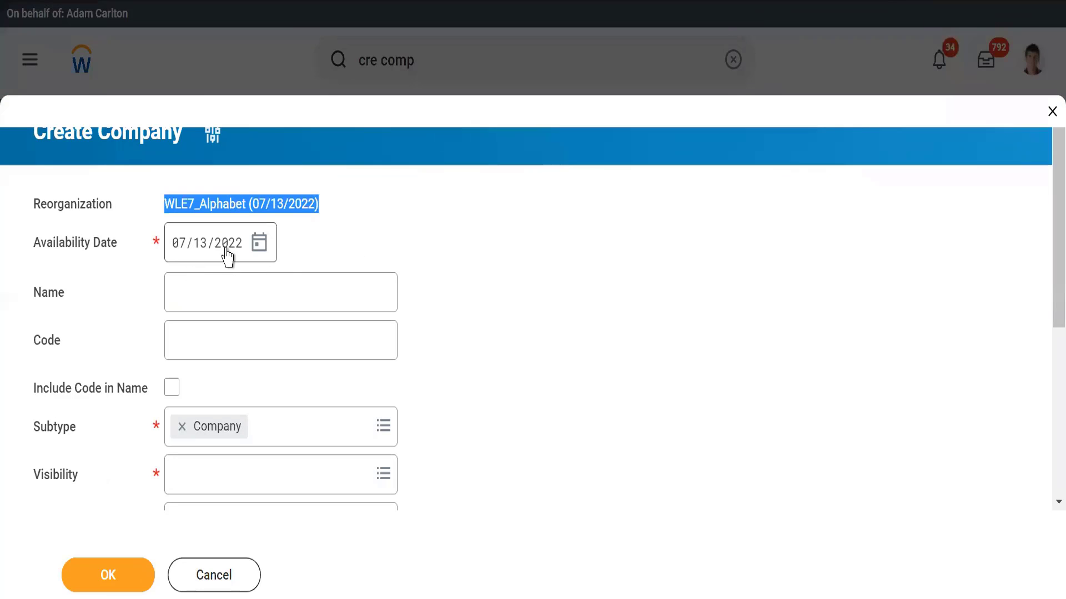
{"action": "left_click", "coordinate": [189, 307]}
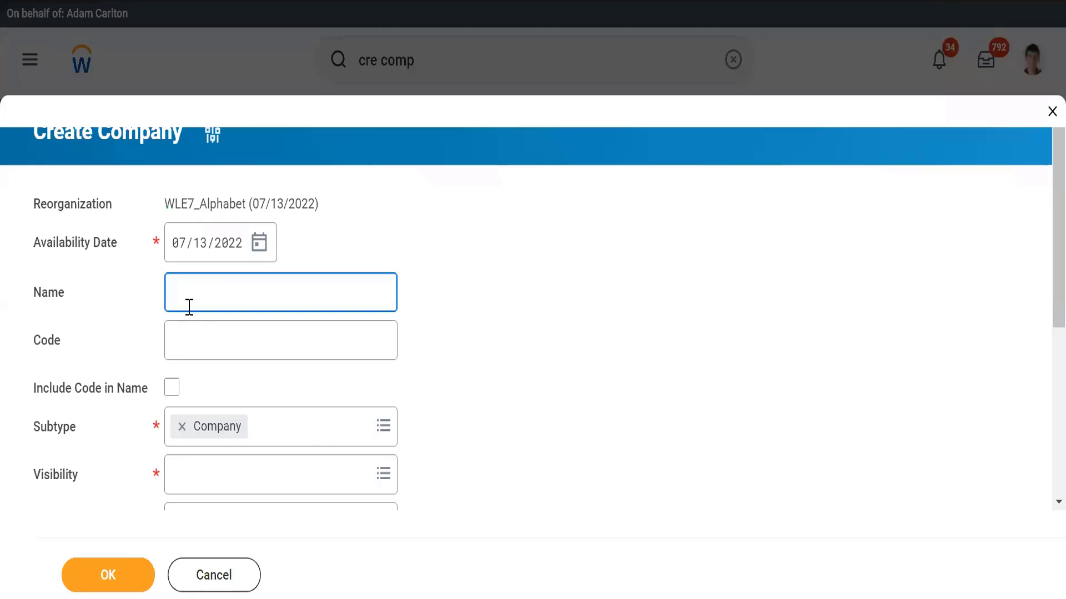
{"action": "type", "text": "Alphabet"}
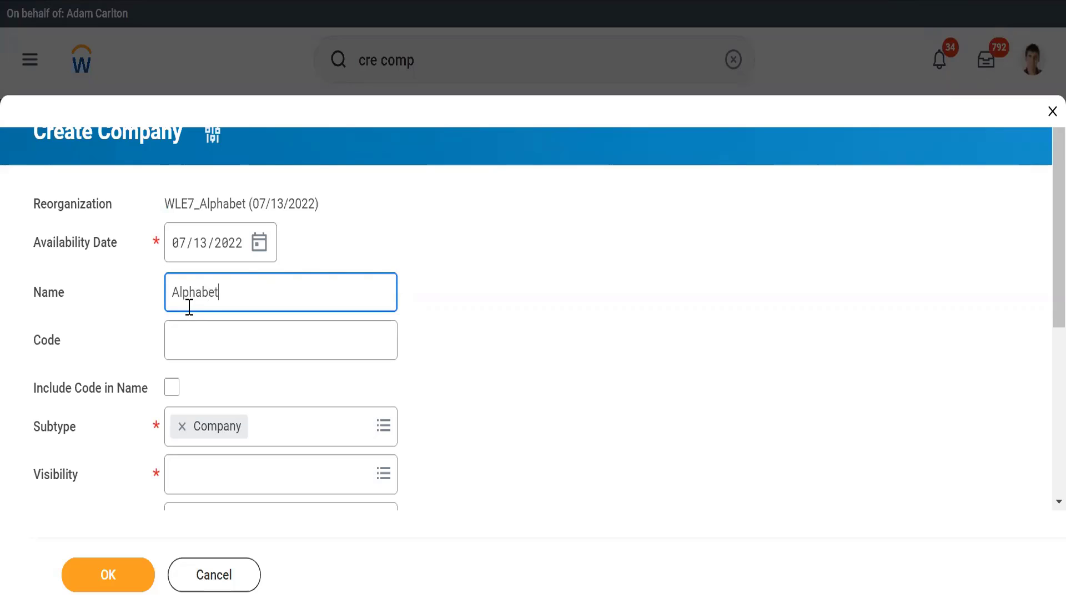
{"action": "type", "text": " inc"}
{"action": "type", "text": "."}
{"action": "key", "text": "BackSpace"}
{"action": "left_click", "coordinate": [177, 340]}
{"action": "type", "text": "WLE7_"}
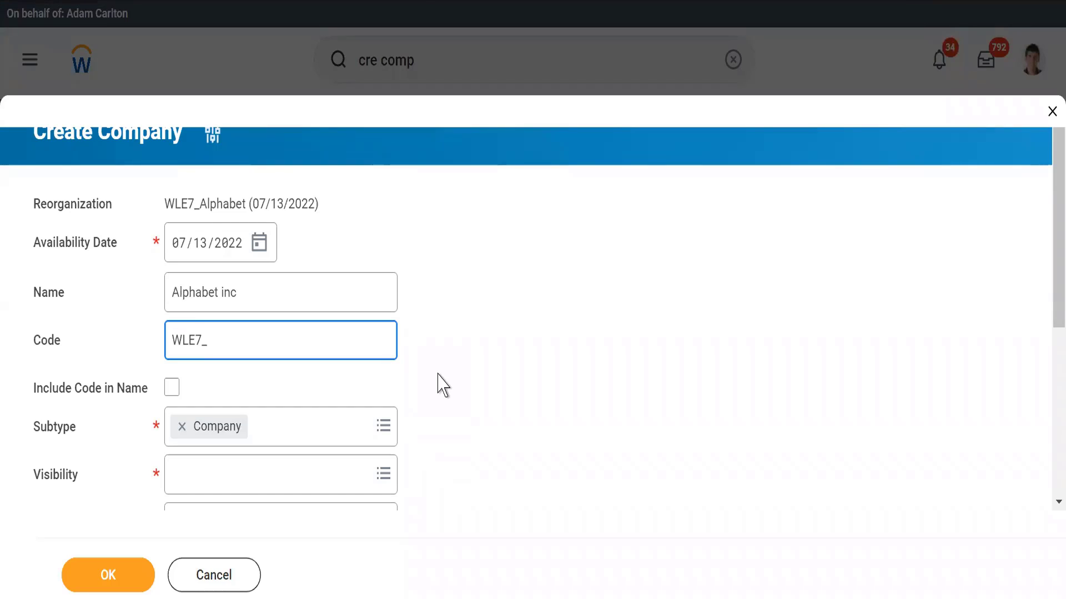
{"action": "left_click", "coordinate": [443, 383]}
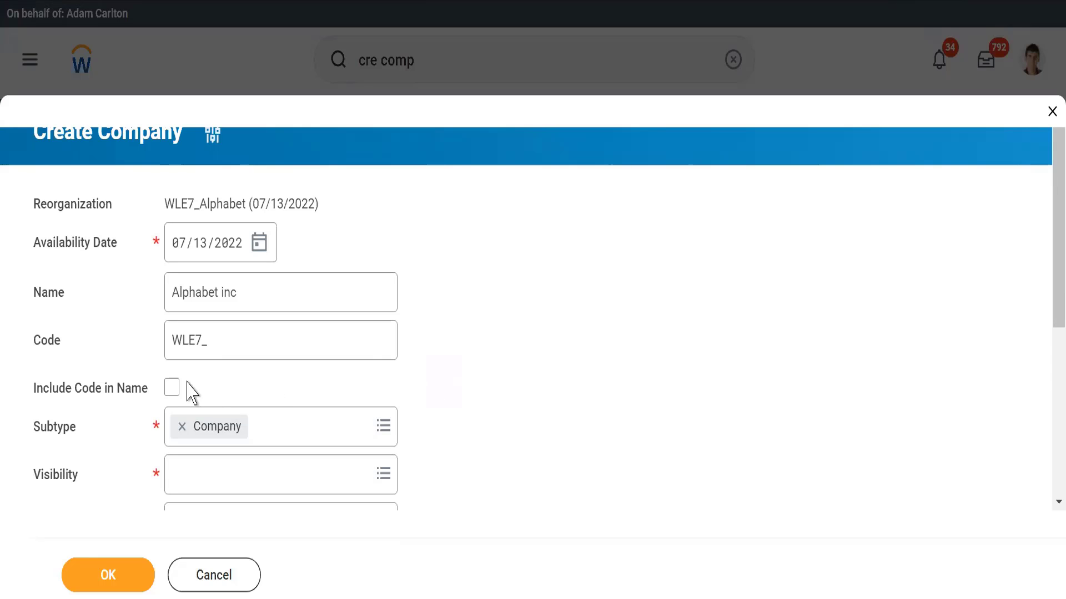
- Include the company's code in its name
{"action": "triple_click", "coordinate": [182, 291]}
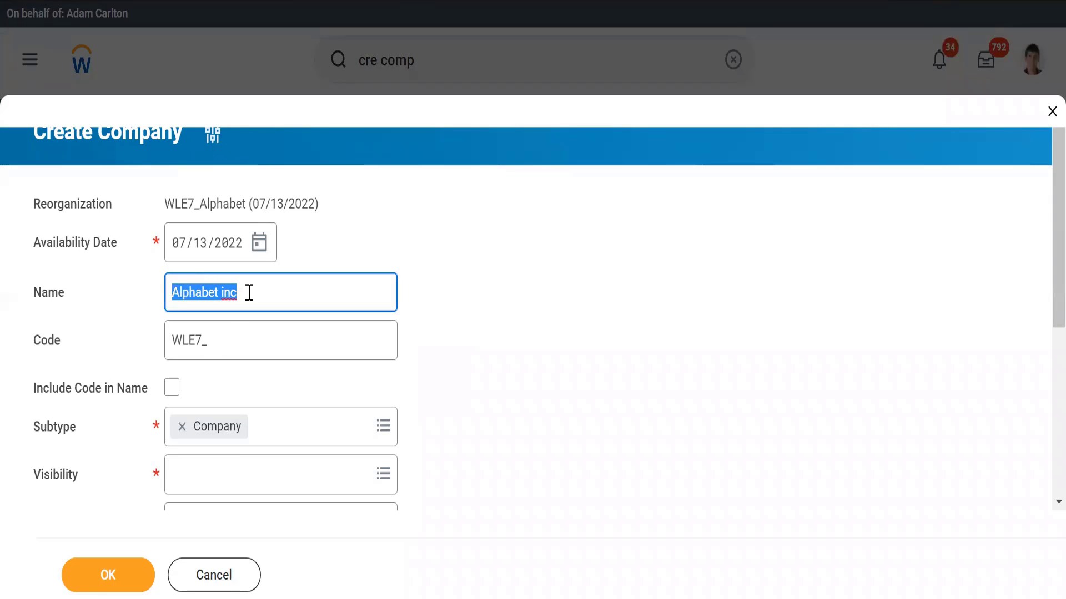
{"action": "left_click", "coordinate": [248, 293]}
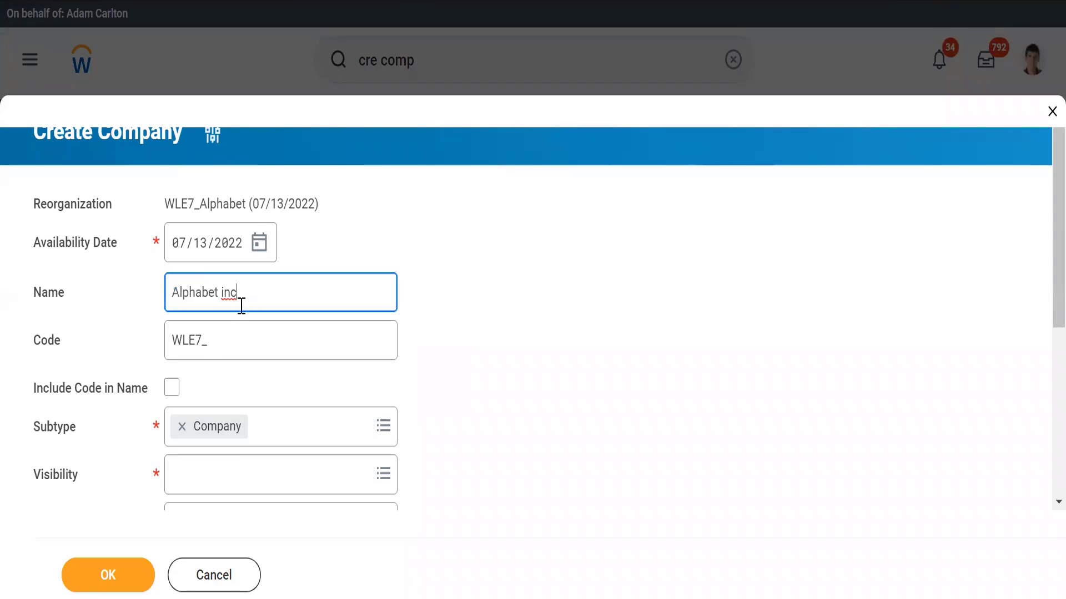
{"action": "triple_click", "coordinate": [188, 335]}
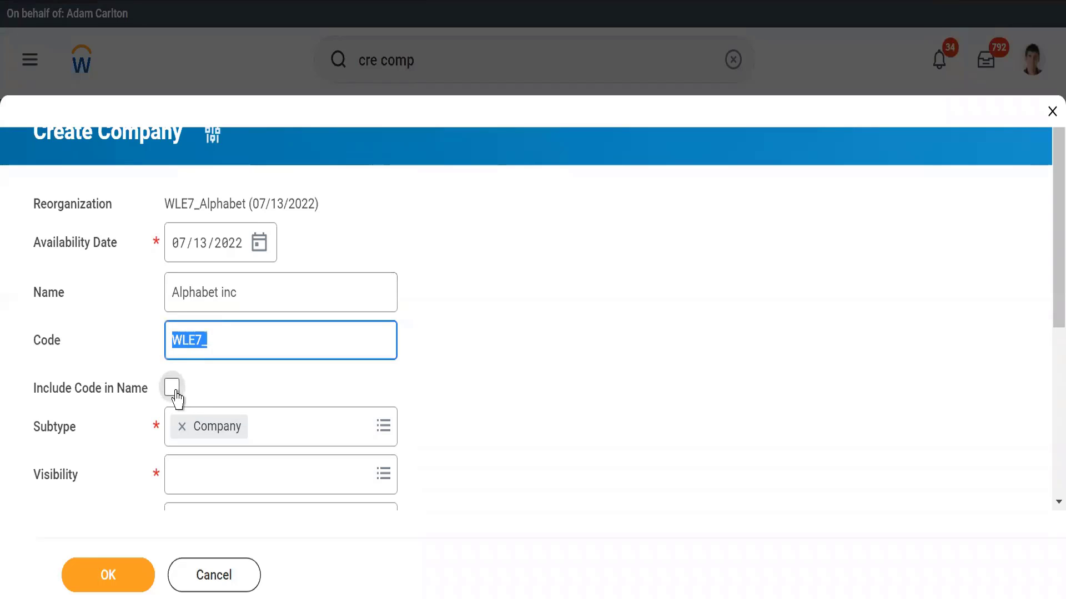
{"action": "left_click", "coordinate": [175, 392]}
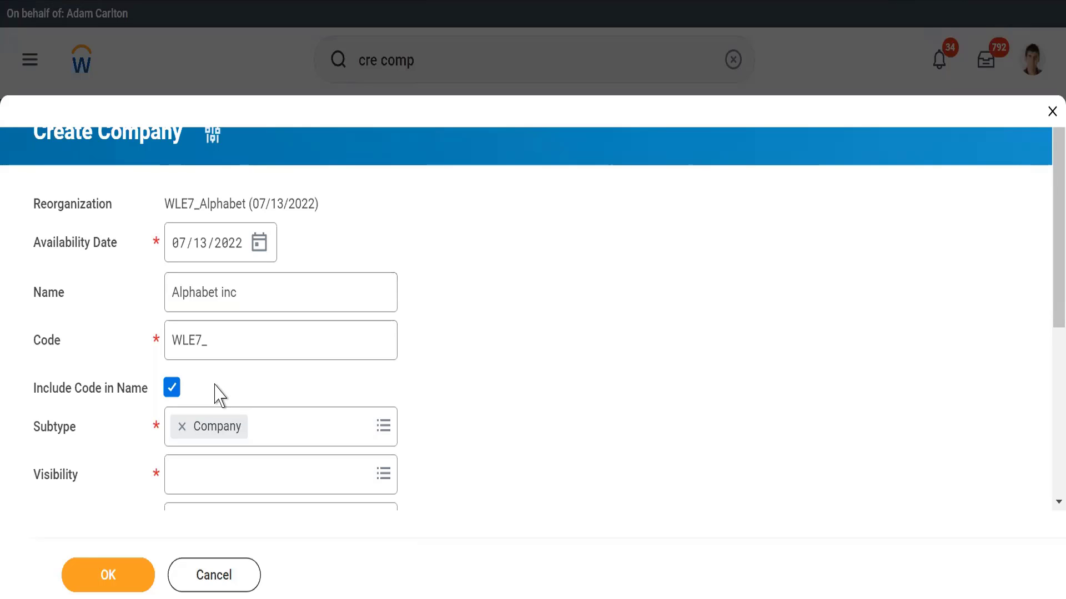
{"action": "left_click", "coordinate": [259, 243]}
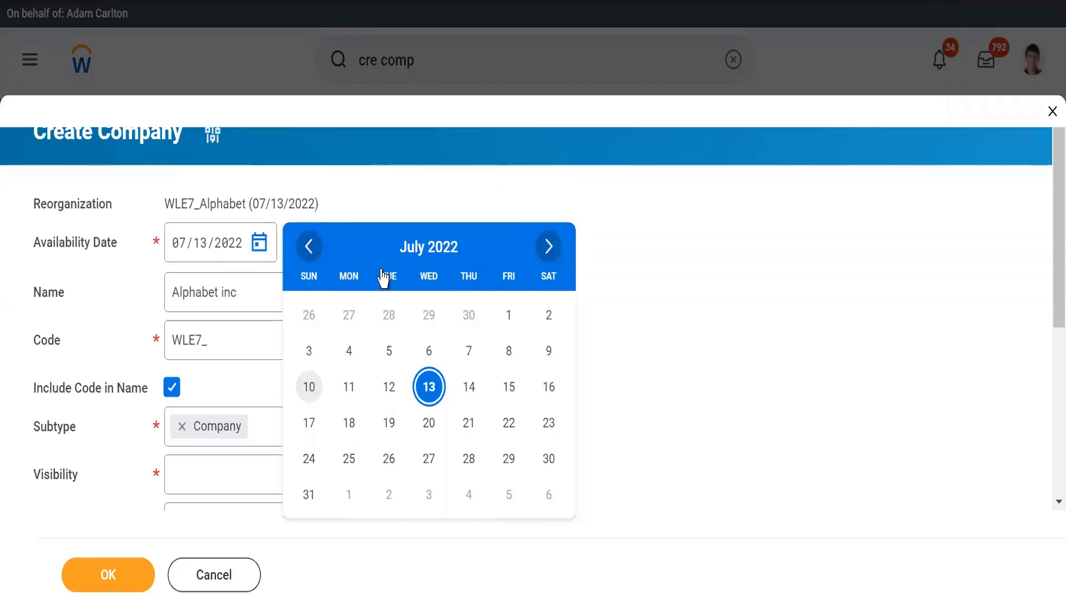
{"action": "left_click", "coordinate": [131, 323]}
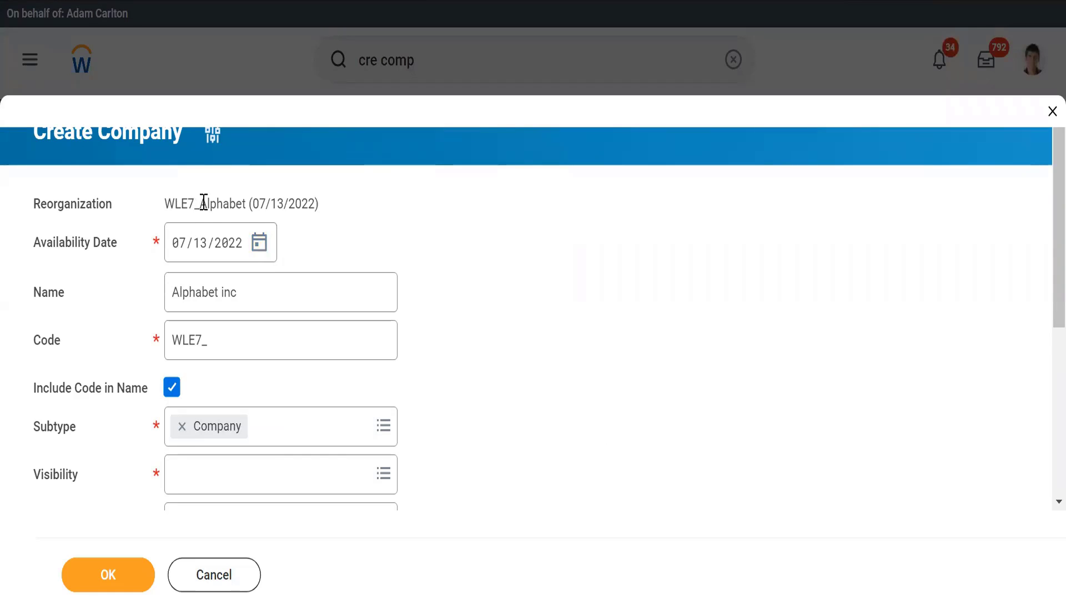
{"action": "left_click_drag", "start_coordinate": [165, 204], "coordinate": [248, 204]}
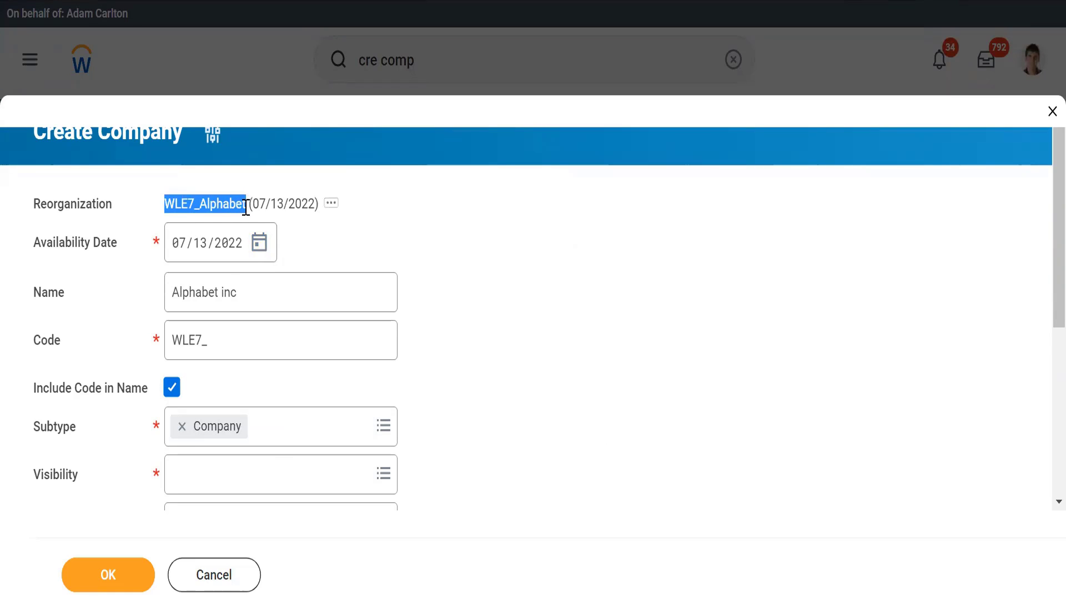
{"action": "left_click", "coordinate": [239, 298]}
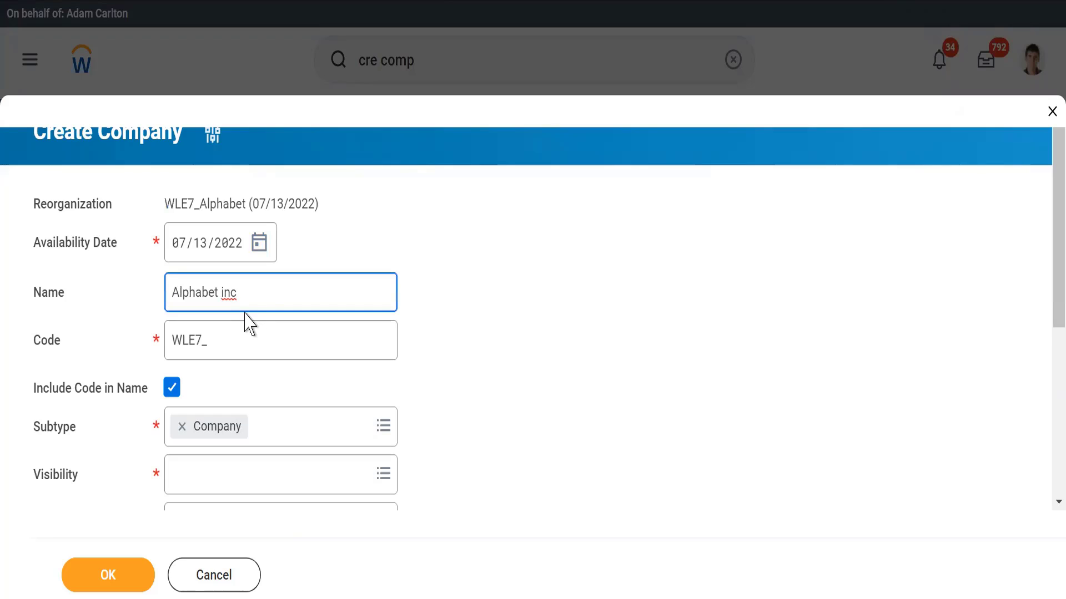
{"action": "left_click", "coordinate": [457, 366]}
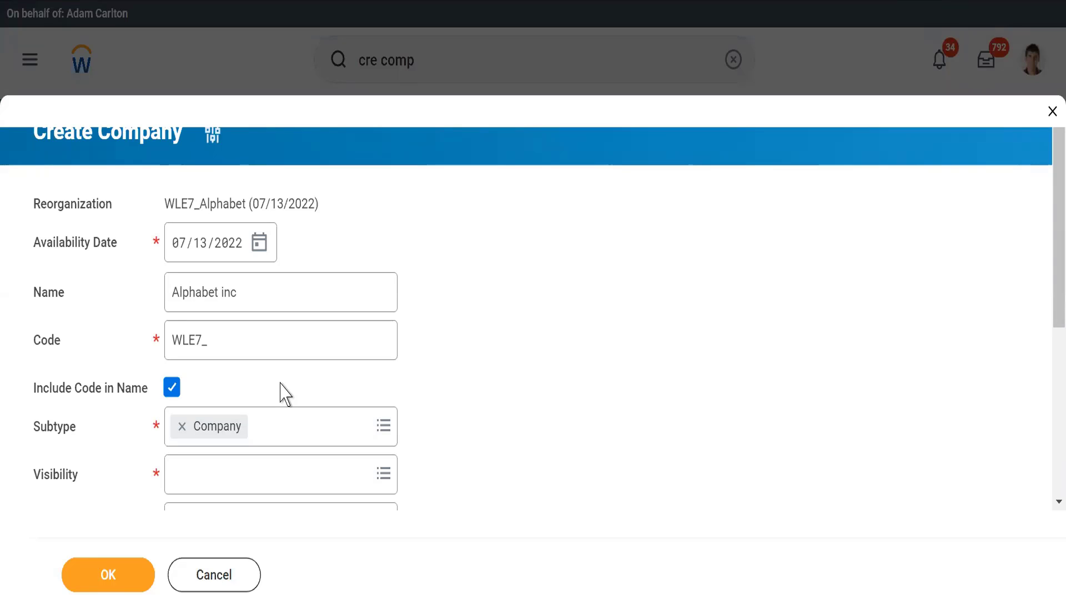
- Switch to the text notes and review the pre-defined organization types and subtypes, including Location and Company
{"action": "key", "text": "alt+Tab"}
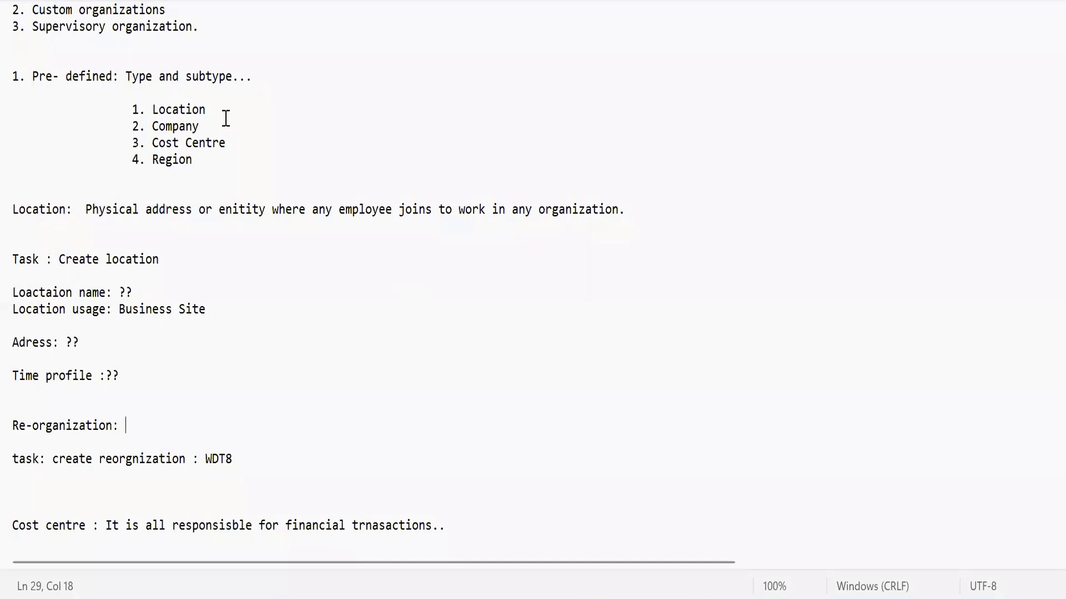
{"action": "left_click_drag", "start_coordinate": [109, 77], "coordinate": [298, 91]}
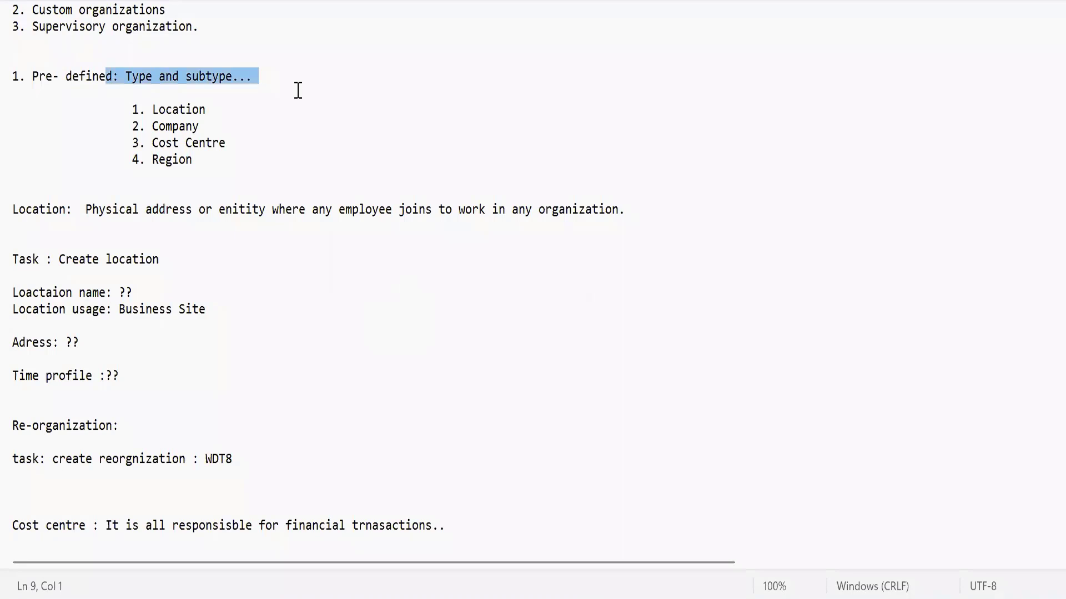
{"action": "double_click", "coordinate": [145, 78]}
{"action": "triple_click", "coordinate": [145, 78]}
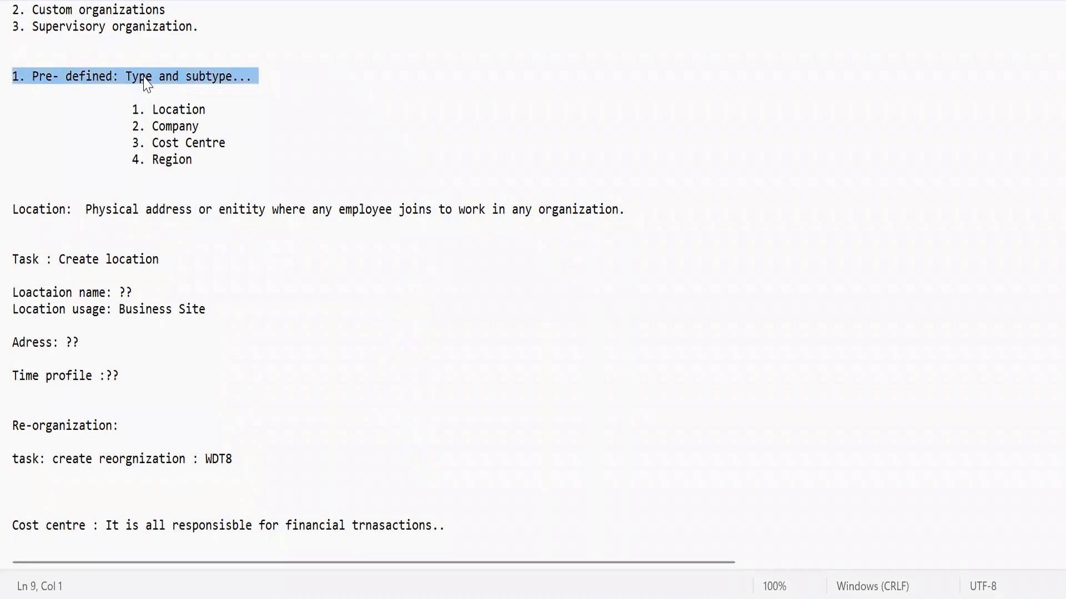
{"action": "double_click", "coordinate": [144, 78]}
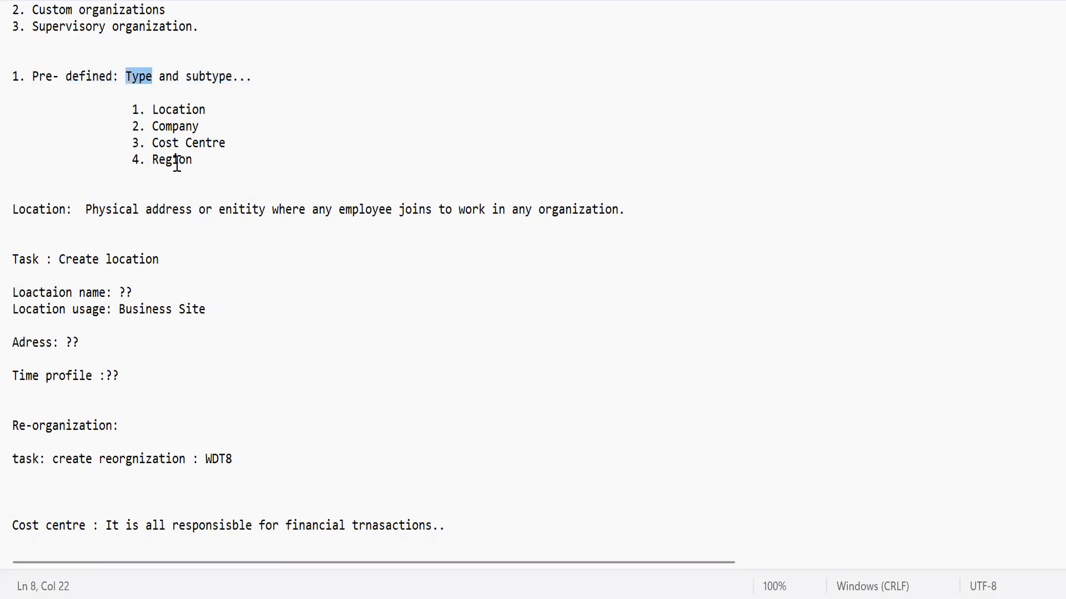
{"action": "left_click", "coordinate": [235, 111]}
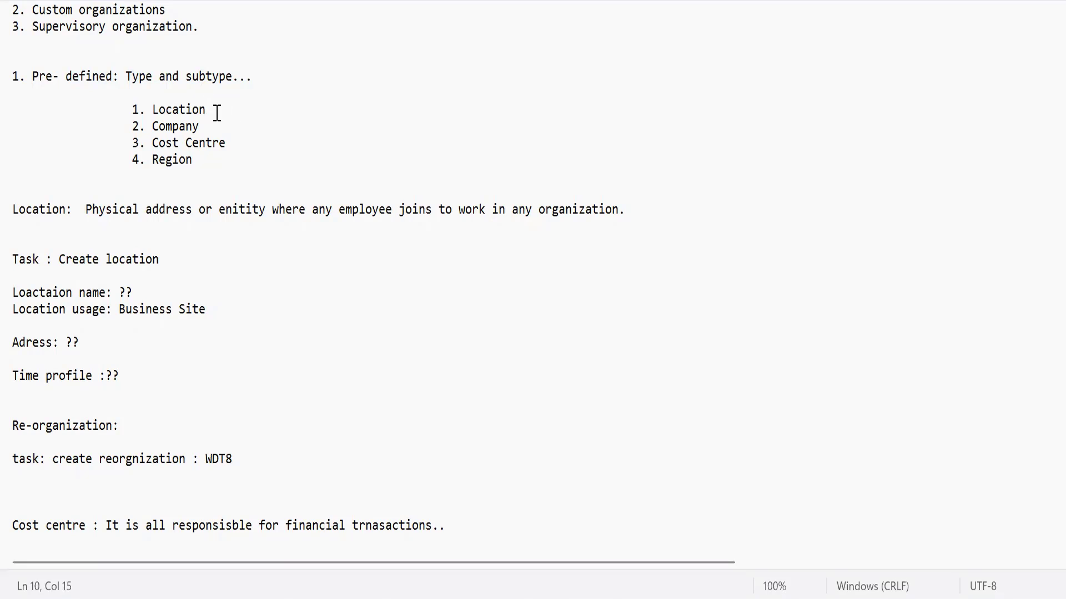
{"action": "left_click", "coordinate": [172, 127]}
{"action": "double_click", "coordinate": [172, 127]}
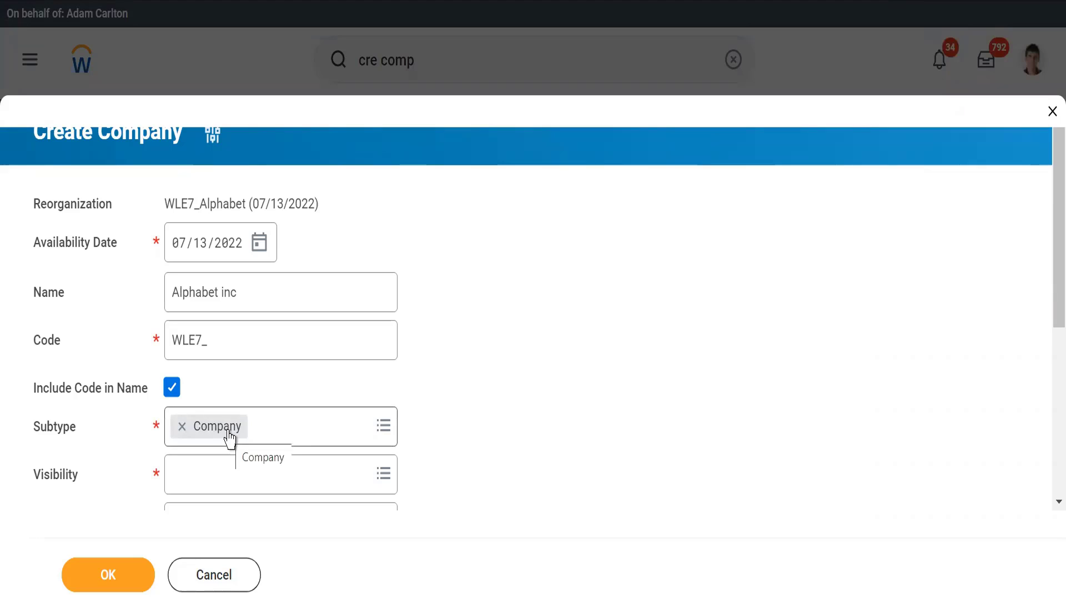
- Return to the Create Company form in Workday and check the options available for the company's subtype
{"action": "left_click", "coordinate": [321, 438]}
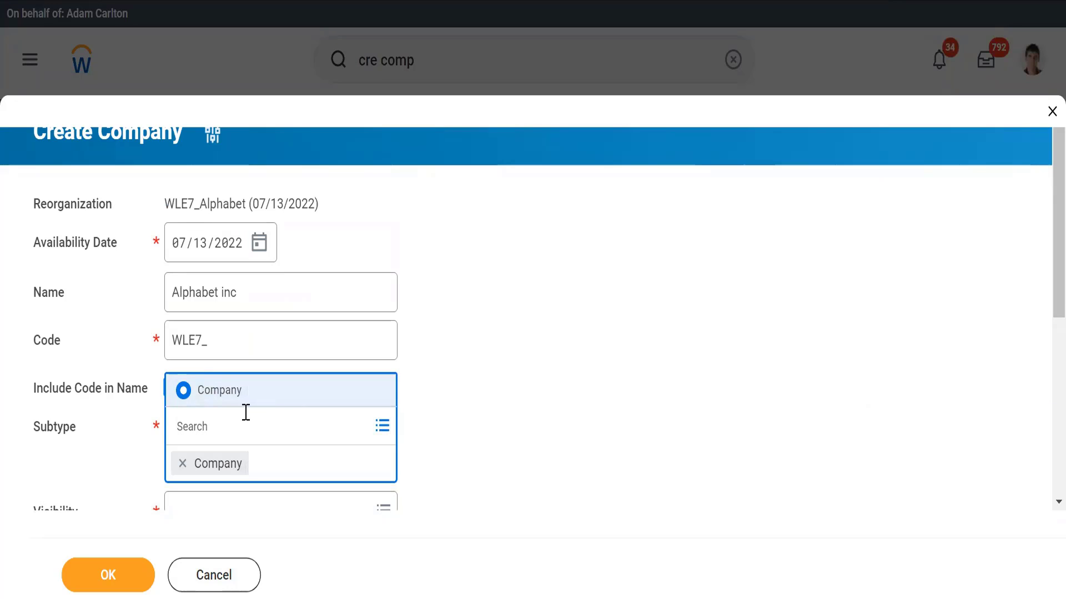
{"action": "left_click", "coordinate": [506, 411]}
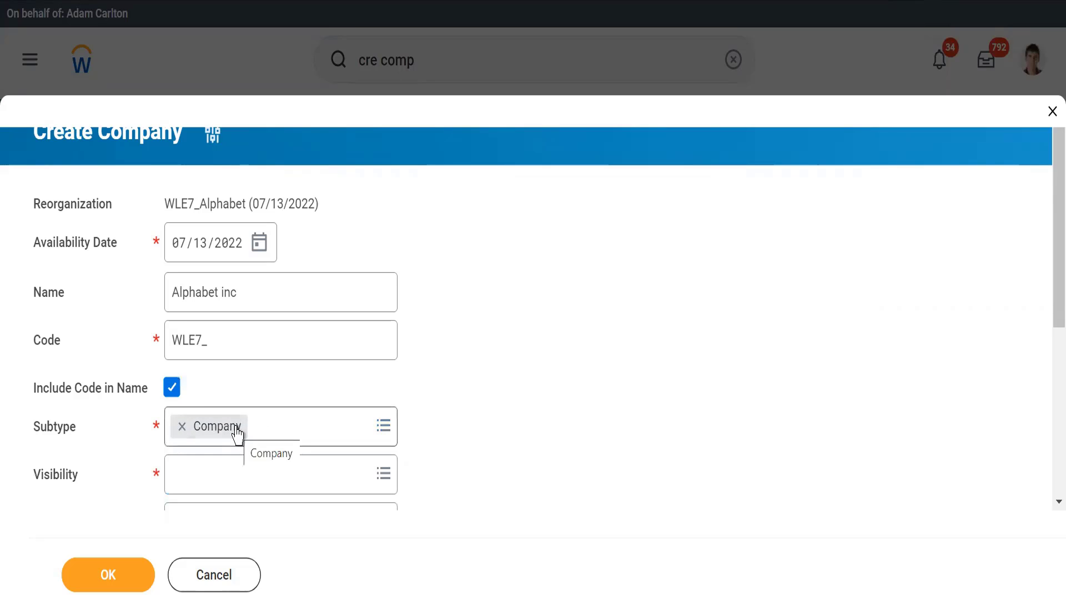
{"action": "mouse_move", "coordinate": [325, 424]}
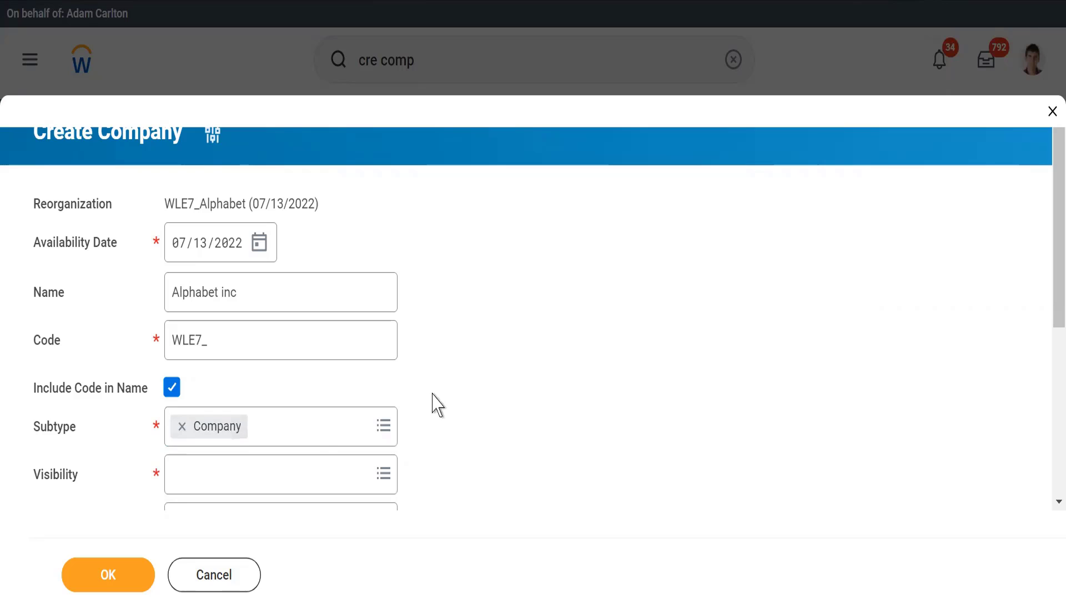
- Set the company's visibility to Everyone and its currency to USD
{"action": "left_click", "coordinate": [183, 478]}
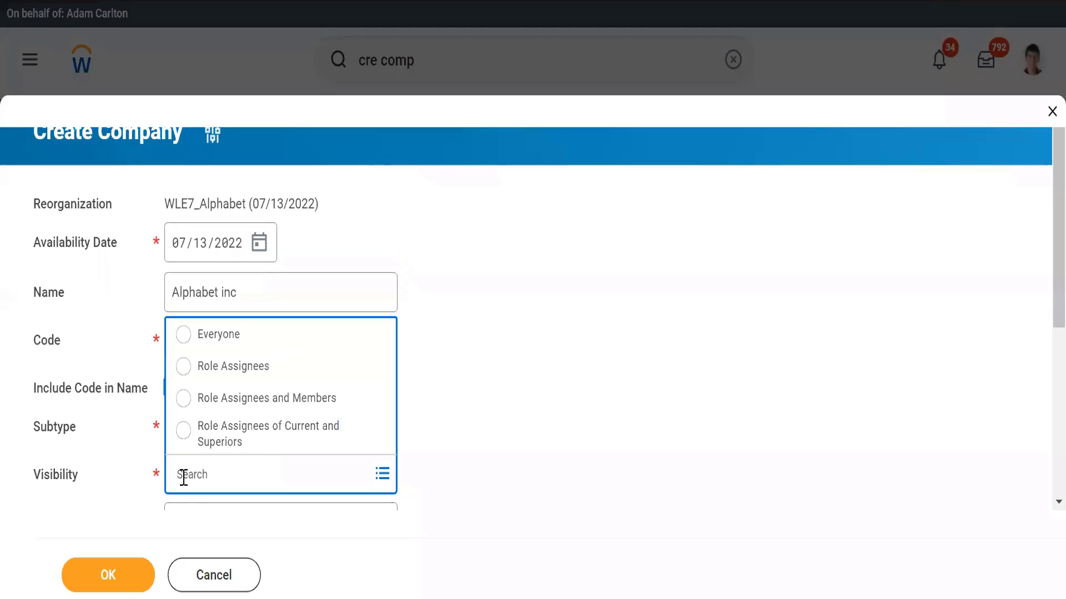
{"action": "left_click", "coordinate": [185, 335]}
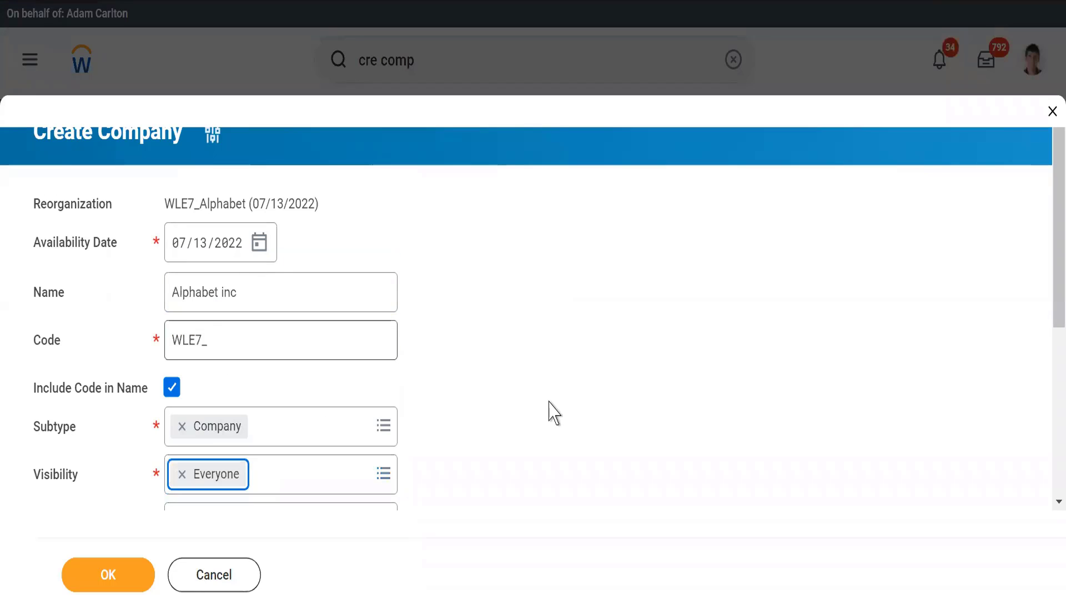
{"action": "scroll", "coordinate": [549, 400], "scroll_direction": "down", "scroll_amount": 5}
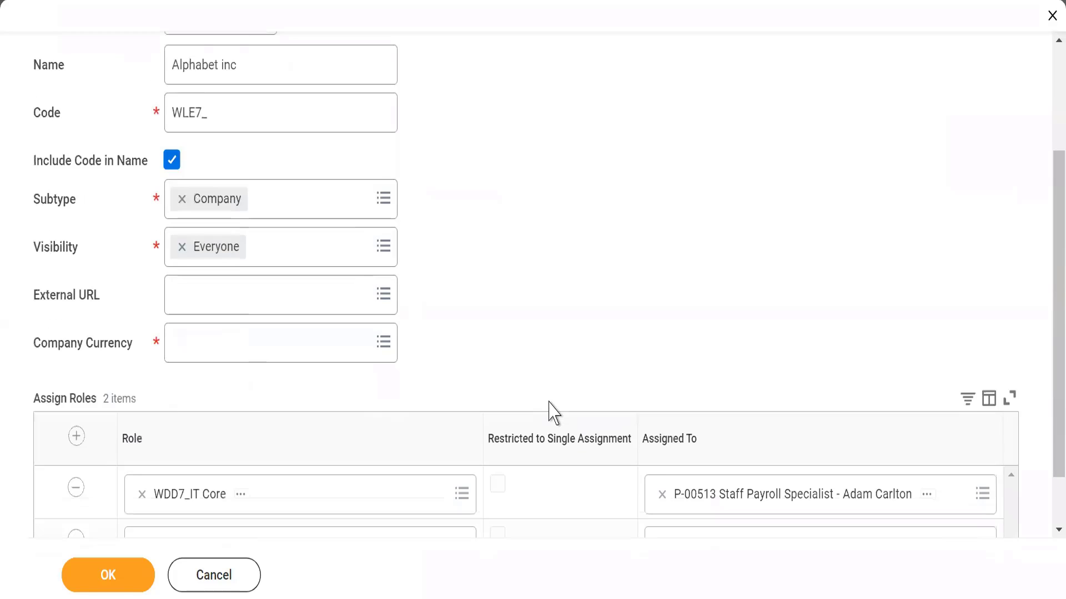
{"action": "left_click", "coordinate": [183, 341]}
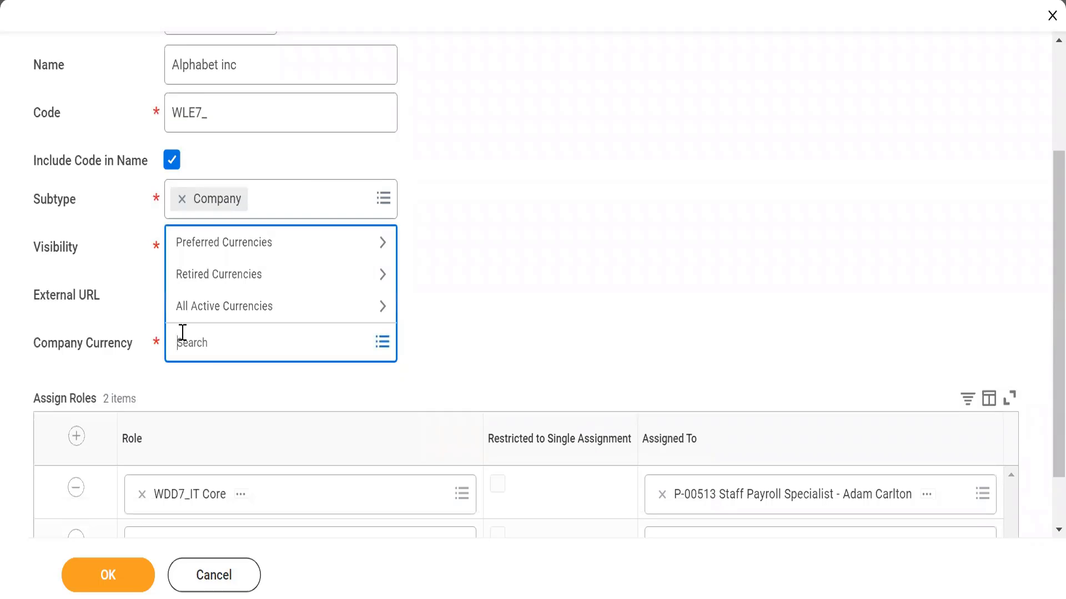
{"action": "type", "text": "usd"}
{"action": "key", "text": "Return"}
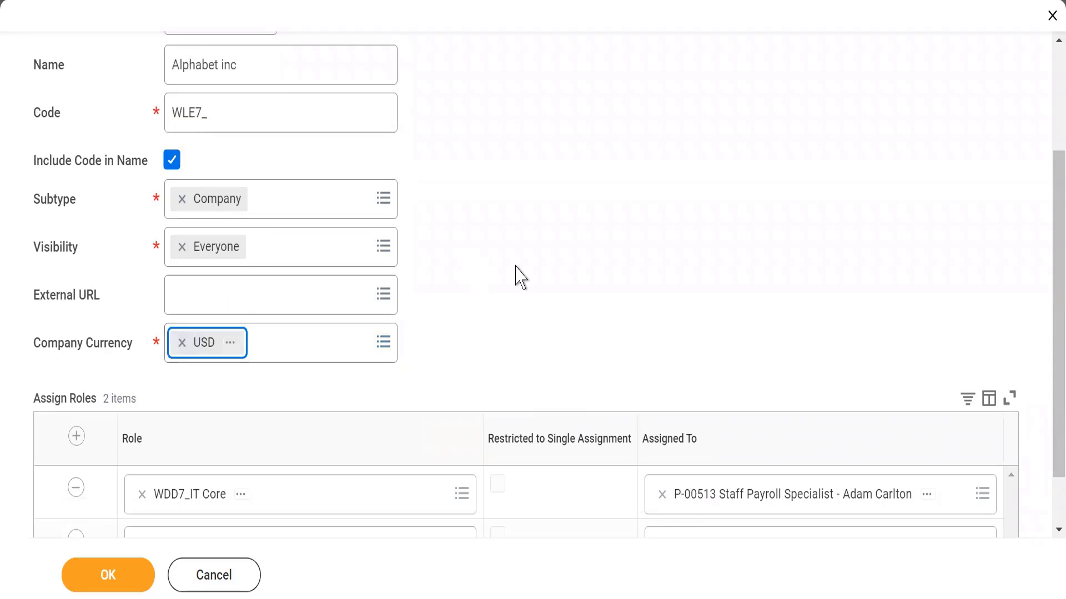
{"action": "left_click", "coordinate": [136, 98]}
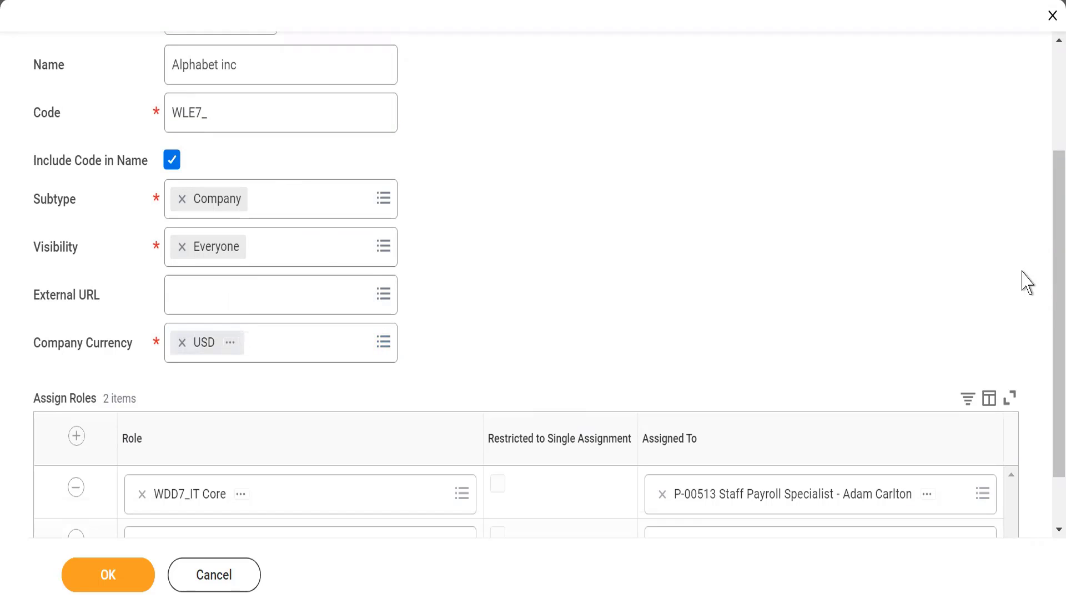
- Check the prefilled role assignments and try to submit the company with them
{"action": "left_click_drag", "start_coordinate": [1047, 285], "coordinate": [1048, 400]}
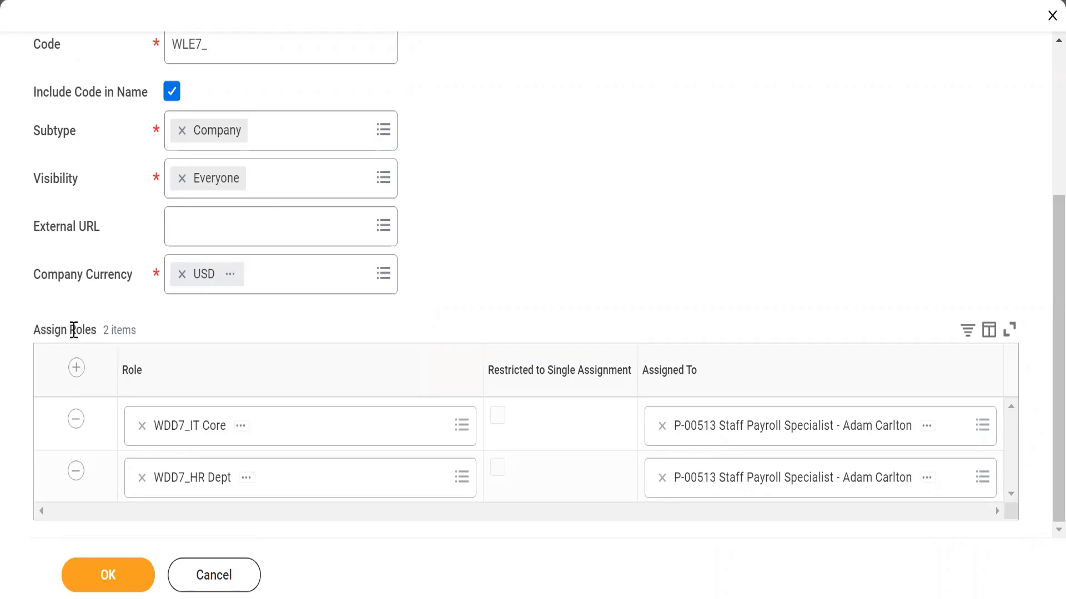
{"action": "left_click_drag", "start_coordinate": [46, 330], "coordinate": [136, 345]}
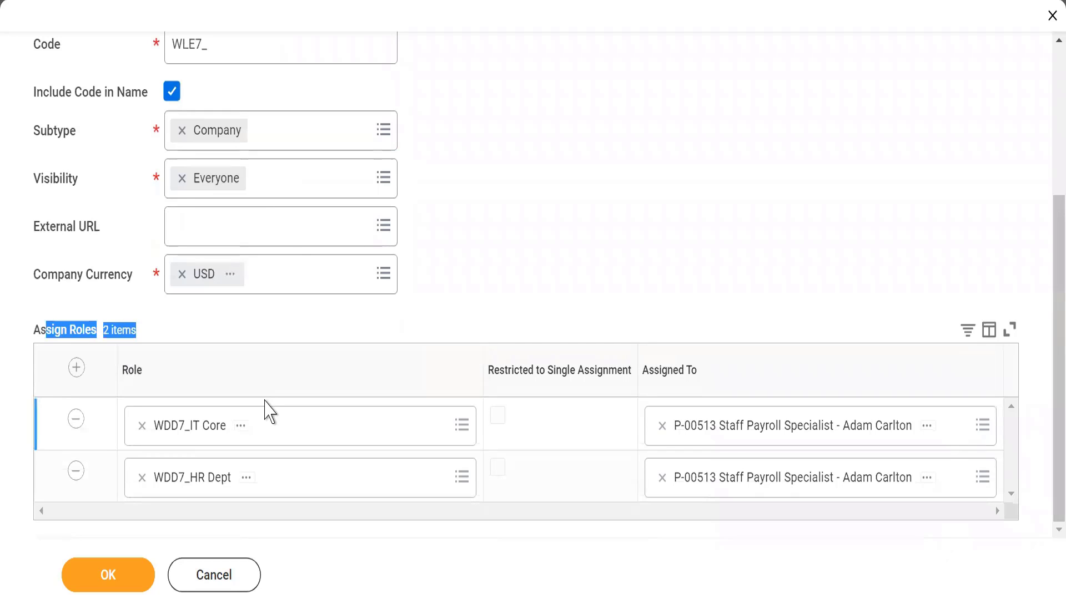
{"action": "left_click", "coordinate": [421, 318]}
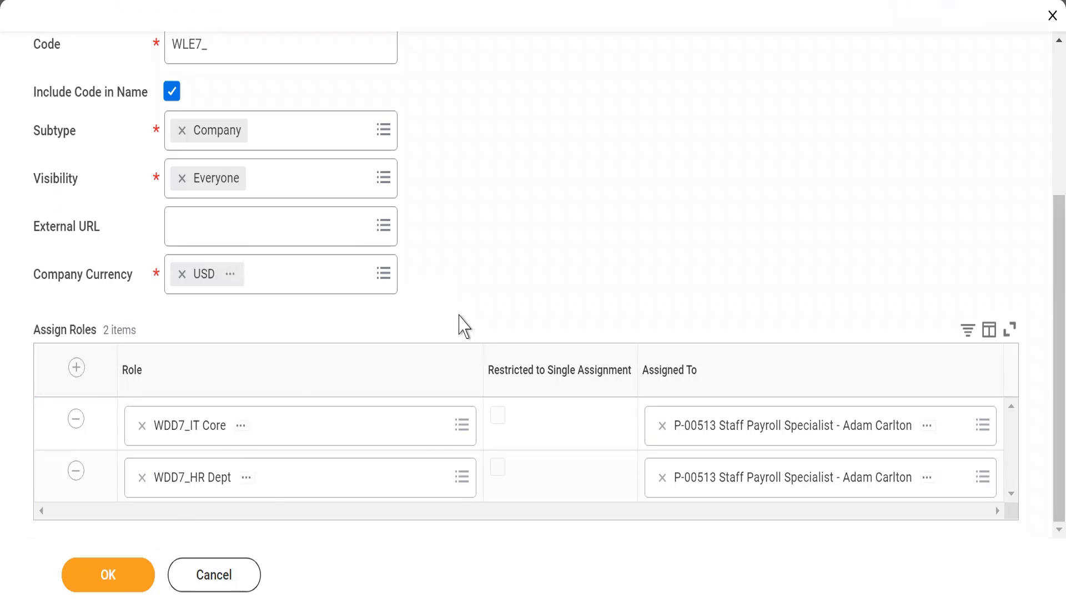
{"action": "left_click", "coordinate": [104, 583]}
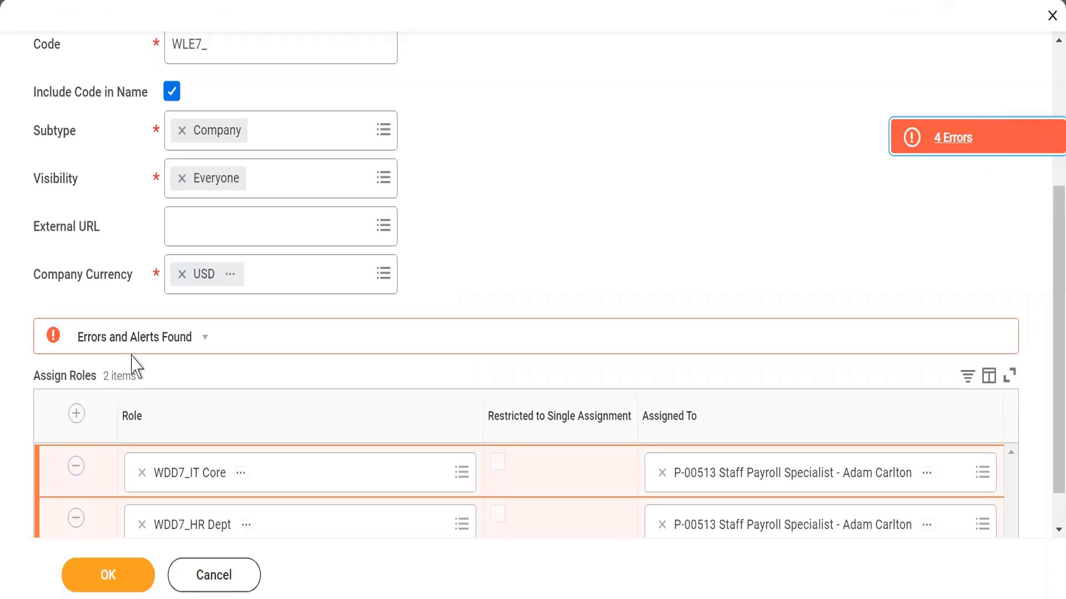
- Examine the error details for the two role assignment rows and close the error list
{"action": "left_click", "coordinate": [1011, 138]}
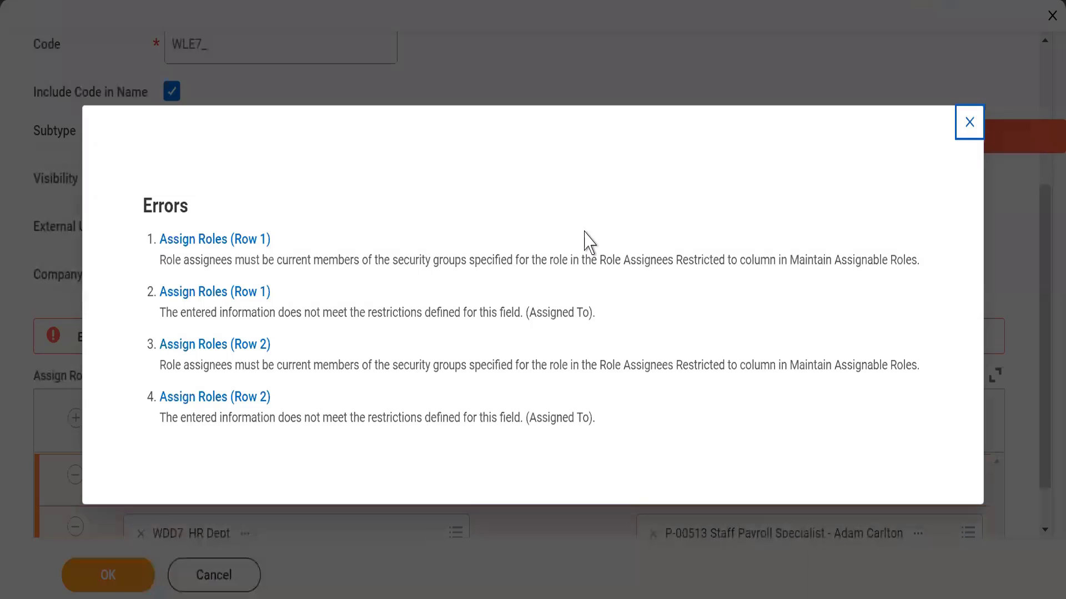
{"action": "triple_click", "coordinate": [177, 263]}
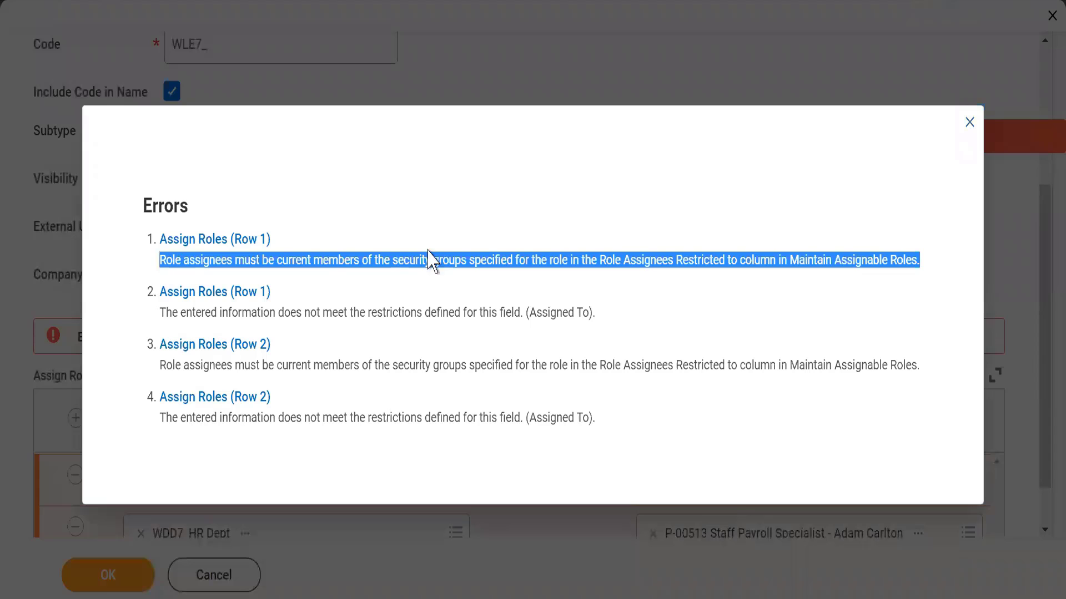
{"action": "left_click", "coordinate": [969, 123]}
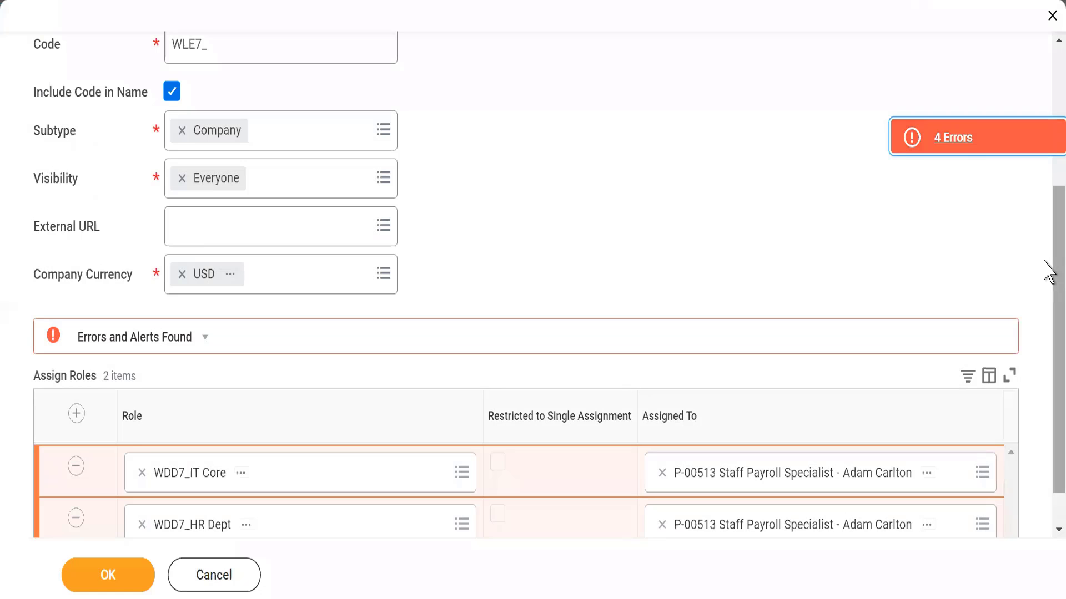
- Remove the WDD7_IT Core and WDD7_HR Dept role assignments and submit the company
{"action": "scroll", "coordinate": [1042, 311], "scroll_direction": "down", "scroll_amount": 1}
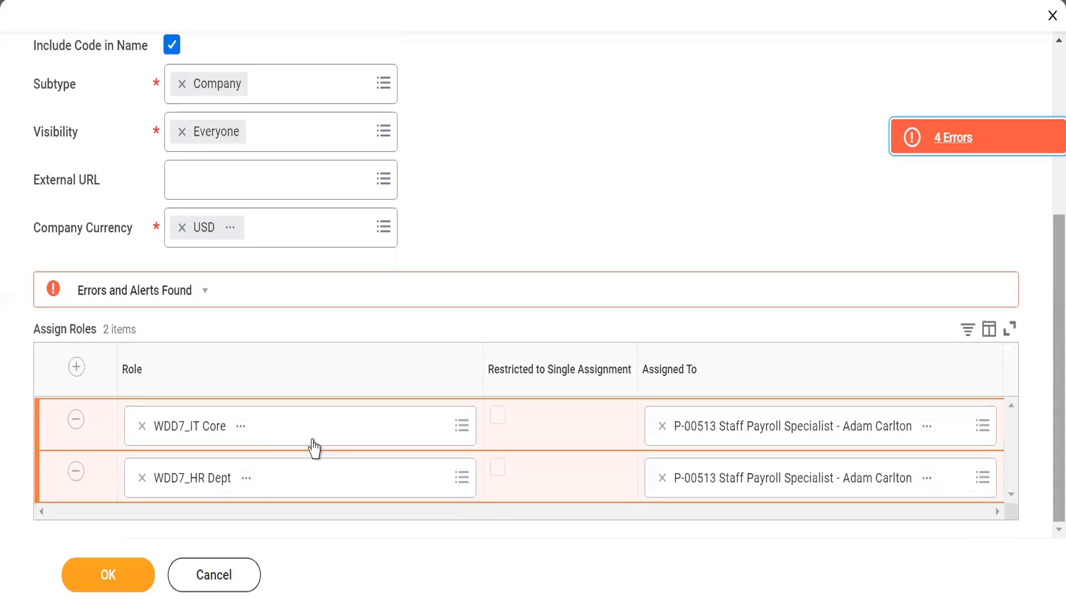
{"action": "left_click", "coordinate": [76, 419]}
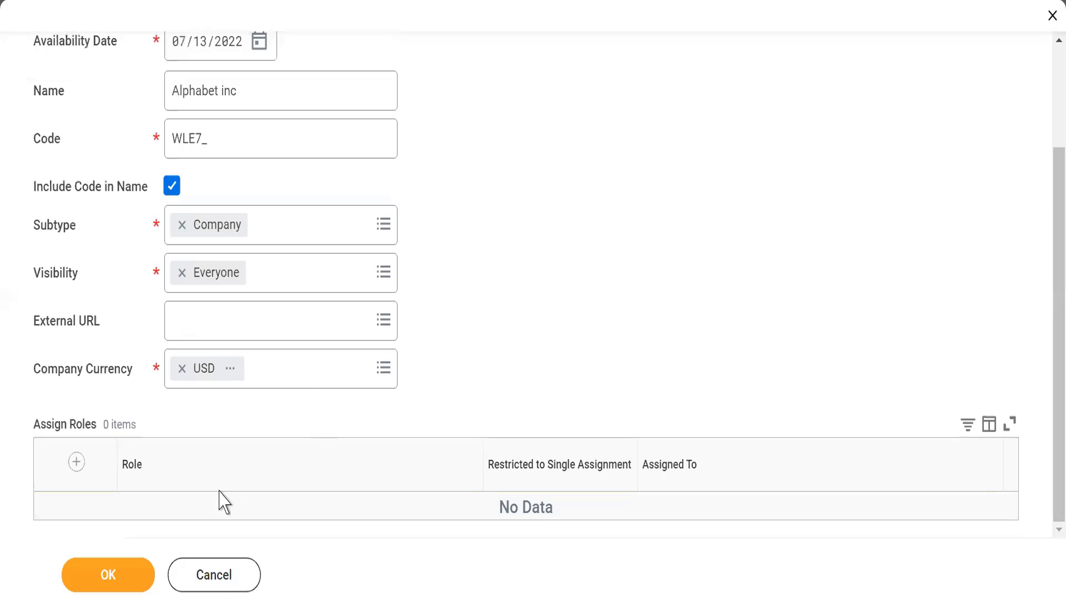
{"action": "left_click", "coordinate": [88, 581]}
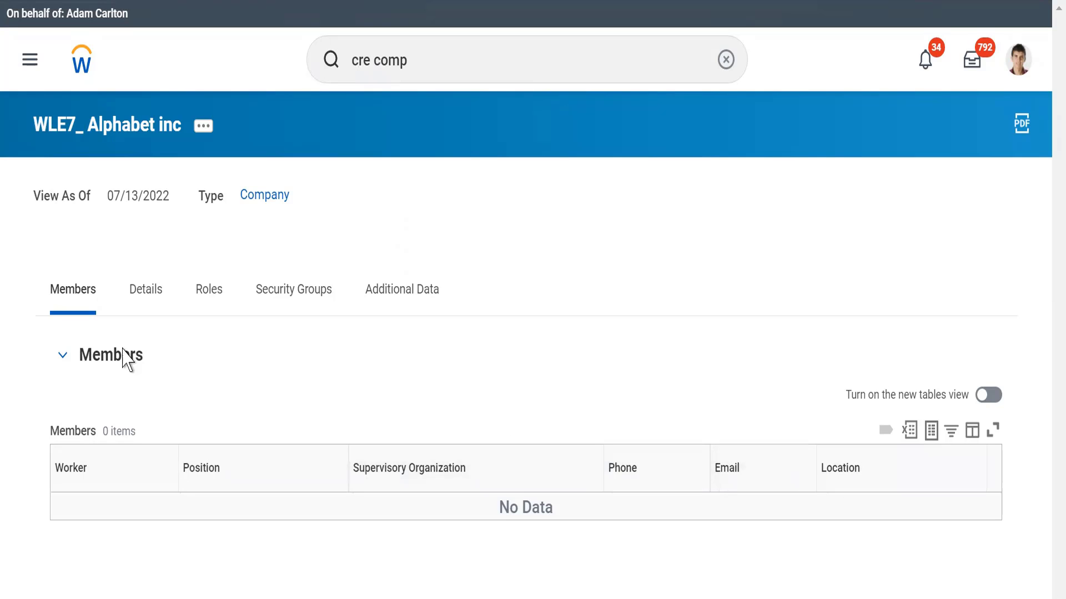
- Review the details of the company WLE7_ Alphabet inc, including its availability date, and its assignable roles
{"action": "left_click", "coordinate": [143, 300]}
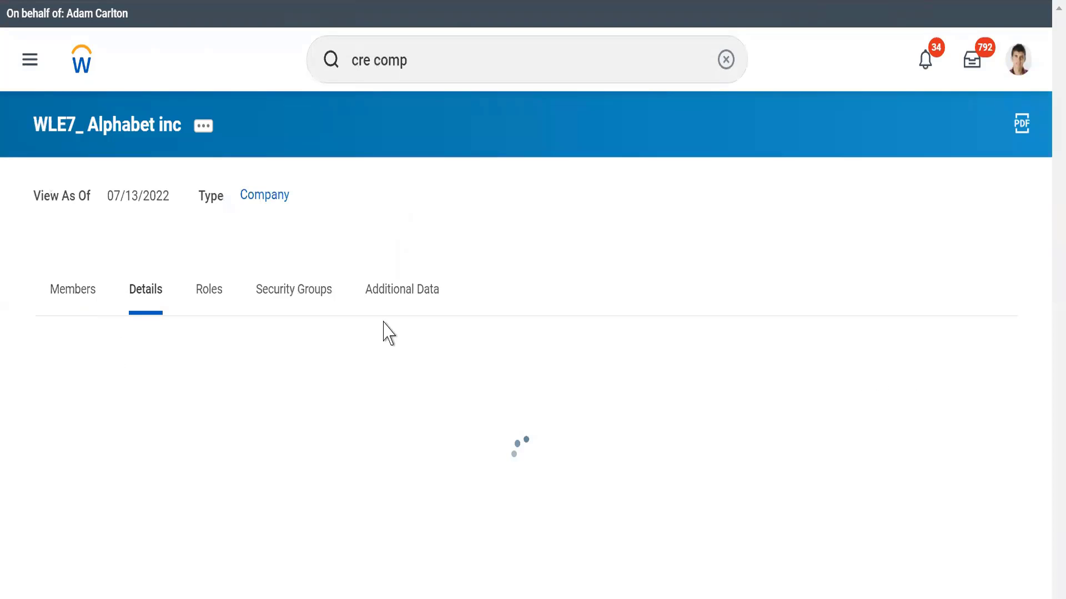
{"action": "scroll", "coordinate": [1043, 411], "scroll_direction": "down", "scroll_amount": 1}
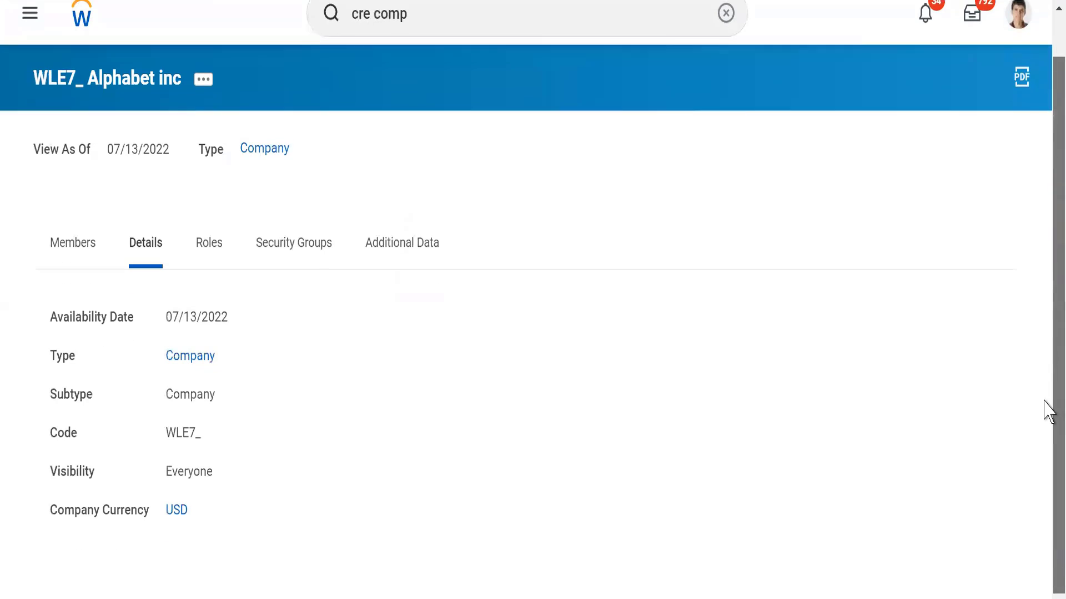
{"action": "double_click", "coordinate": [185, 317]}
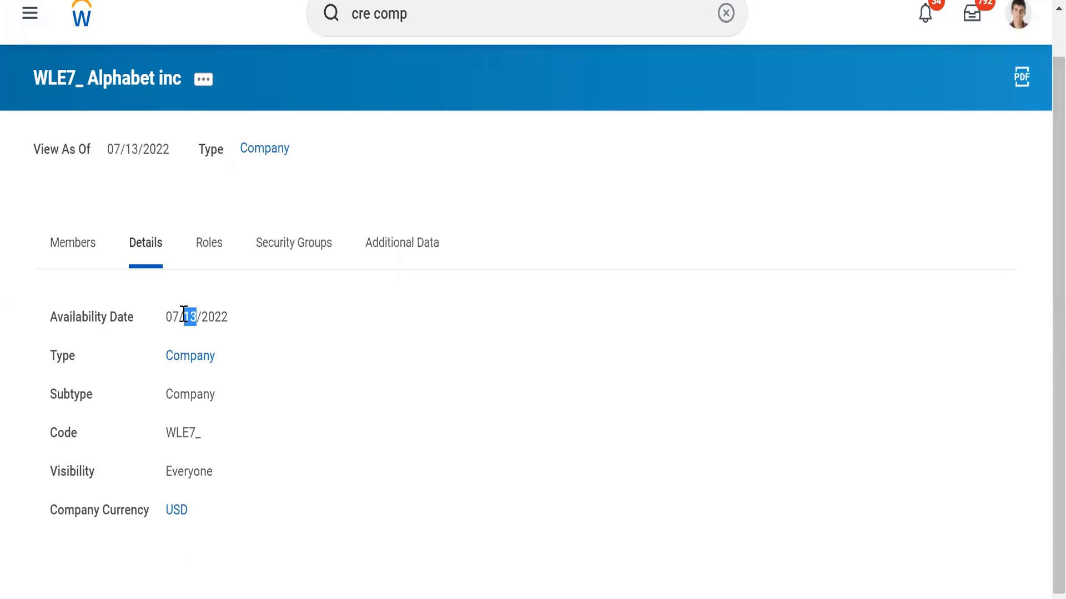
{"action": "triple_click", "coordinate": [183, 314]}
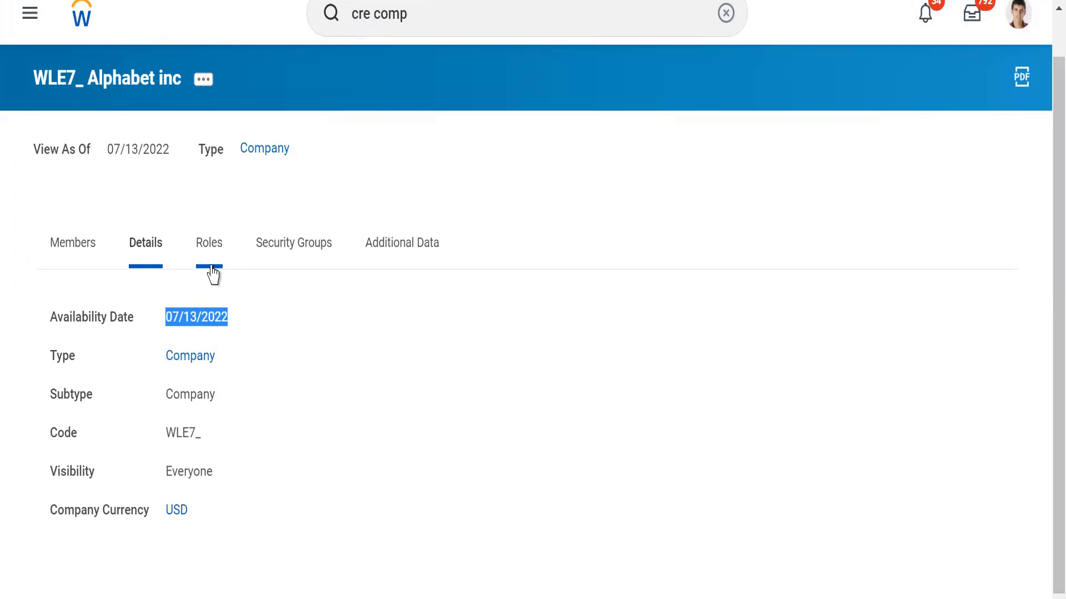
{"action": "left_click", "coordinate": [222, 188]}
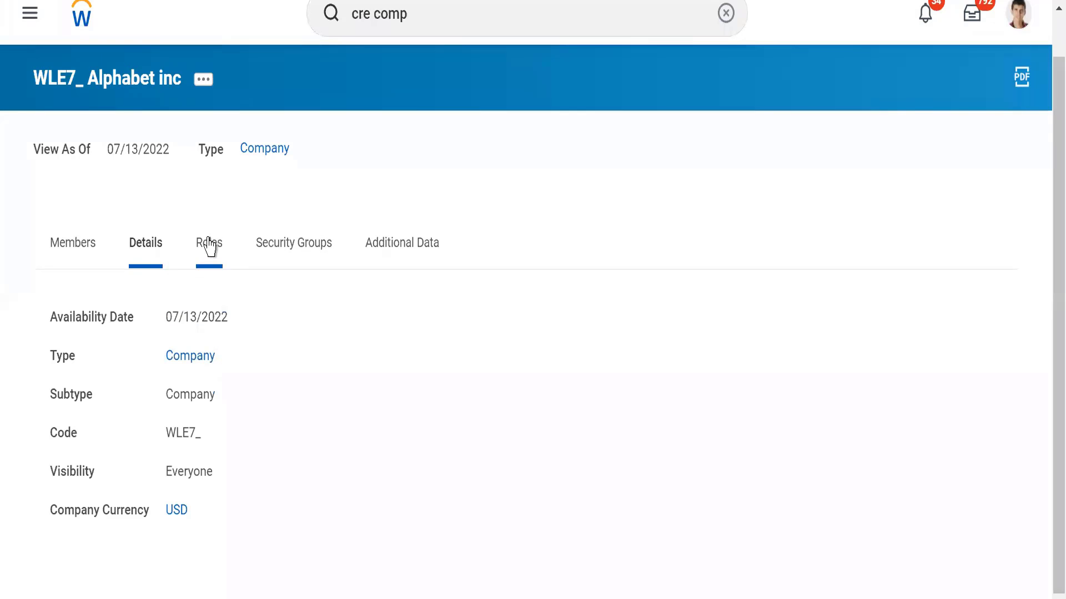
{"action": "left_click", "coordinate": [209, 244]}
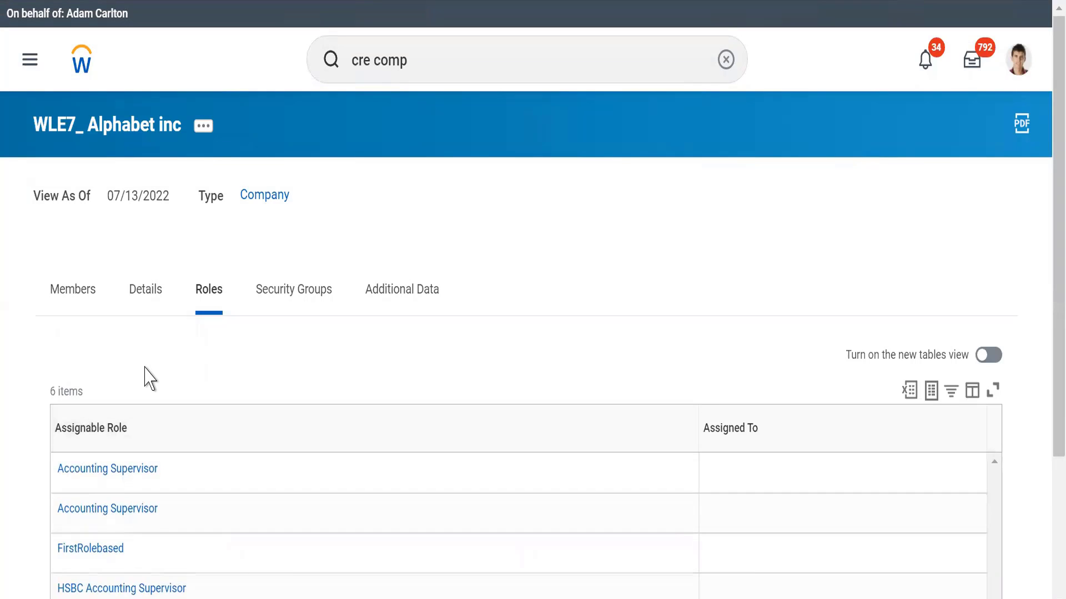
{"action": "scroll", "coordinate": [148, 379], "scroll_direction": "down", "scroll_amount": 3}
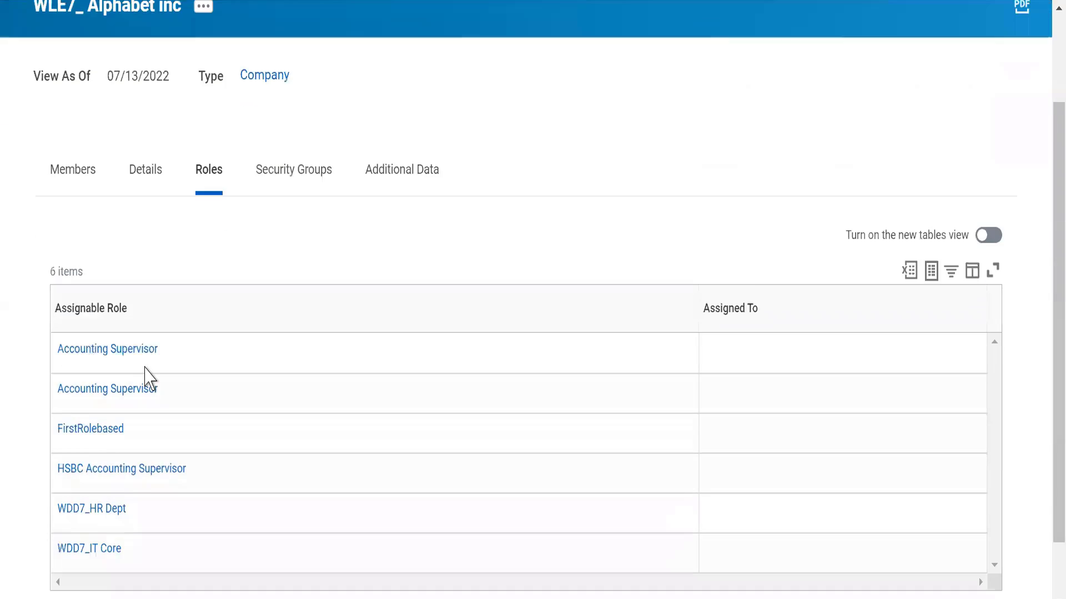
- Review the security groups of the company WLE7_ Alphabet inc and return to its assignable roles
{"action": "scroll", "coordinate": [148, 378], "scroll_direction": "up", "scroll_amount": 3}
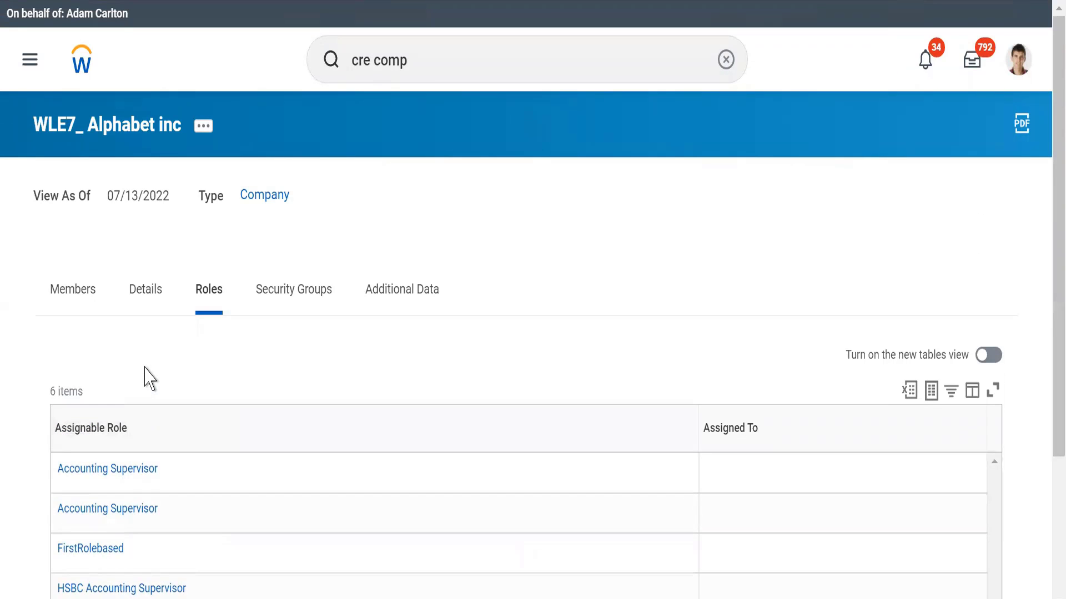
{"action": "left_click", "coordinate": [283, 311]}
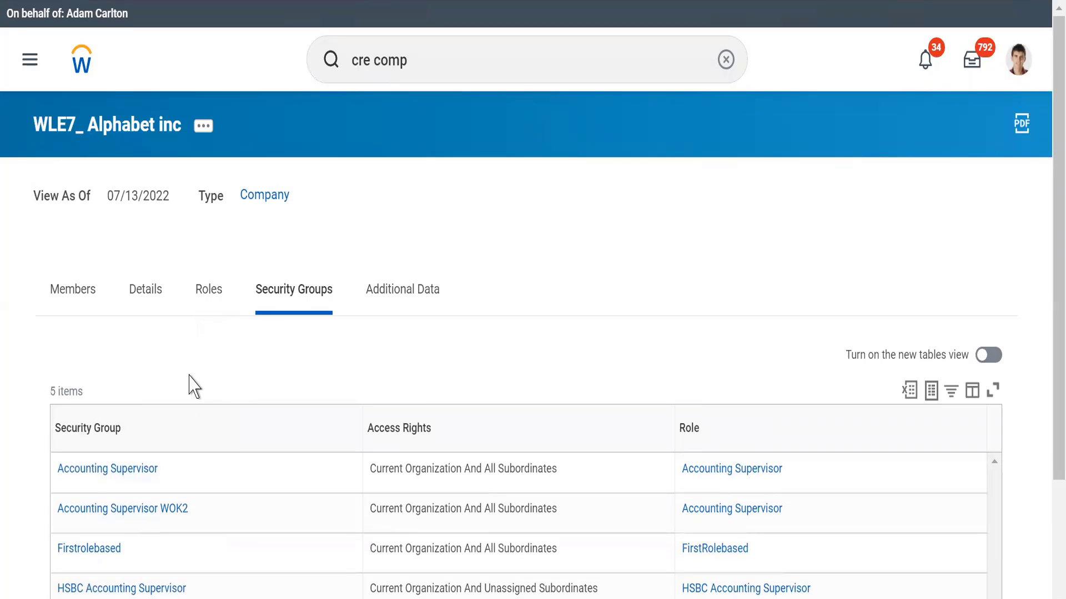
{"action": "left_click", "coordinate": [209, 290]}
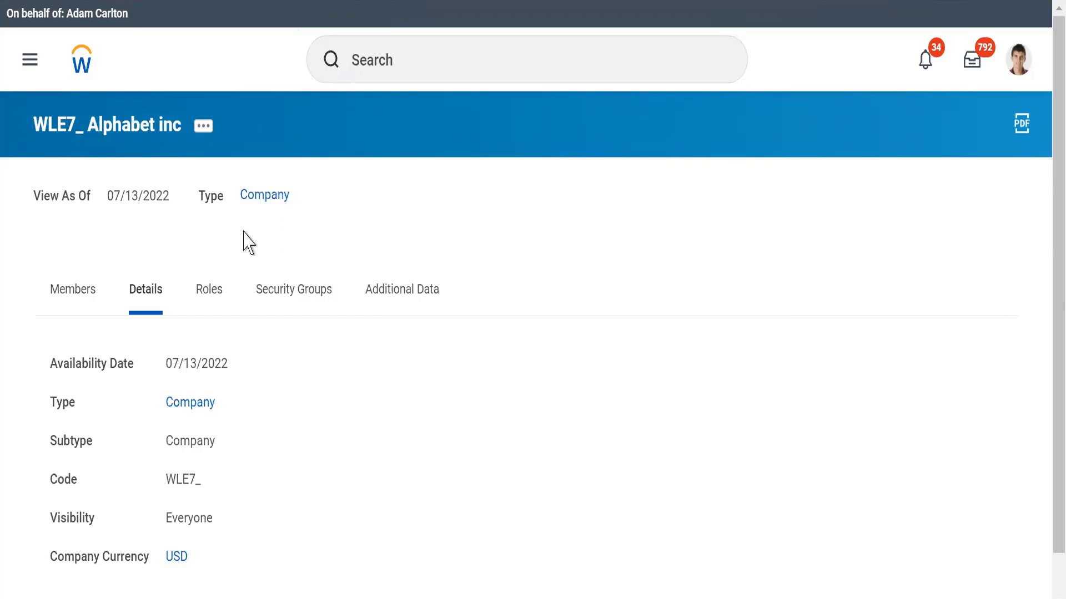
- Find the Create Cost Center task and start a cost center under the WLE7_Alphabet reorganization
{"action": "left_click", "coordinate": [399, 67]}
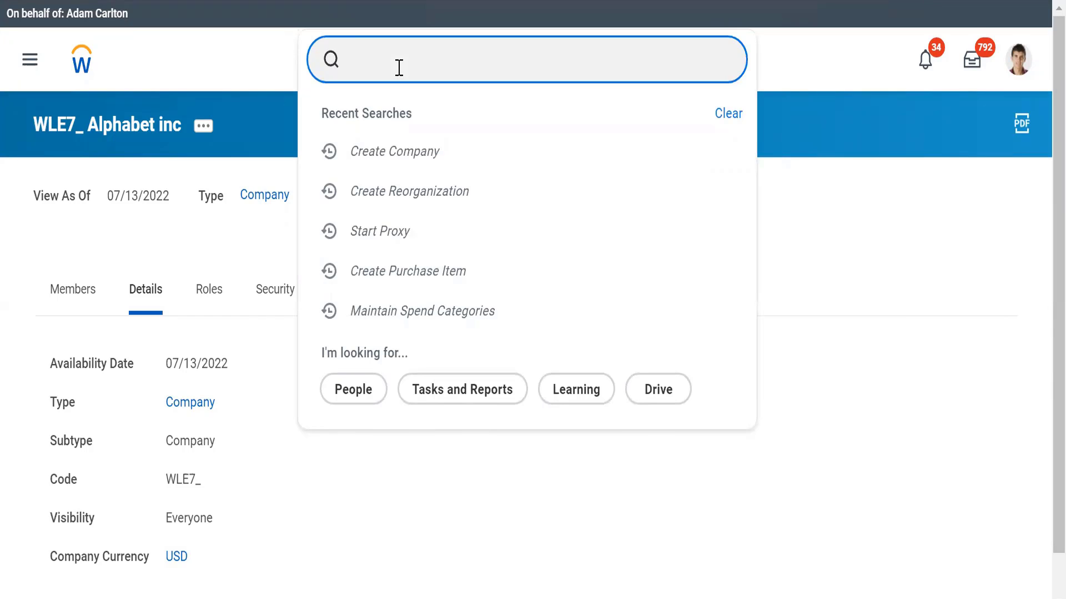
{"action": "type", "text": "cre"}
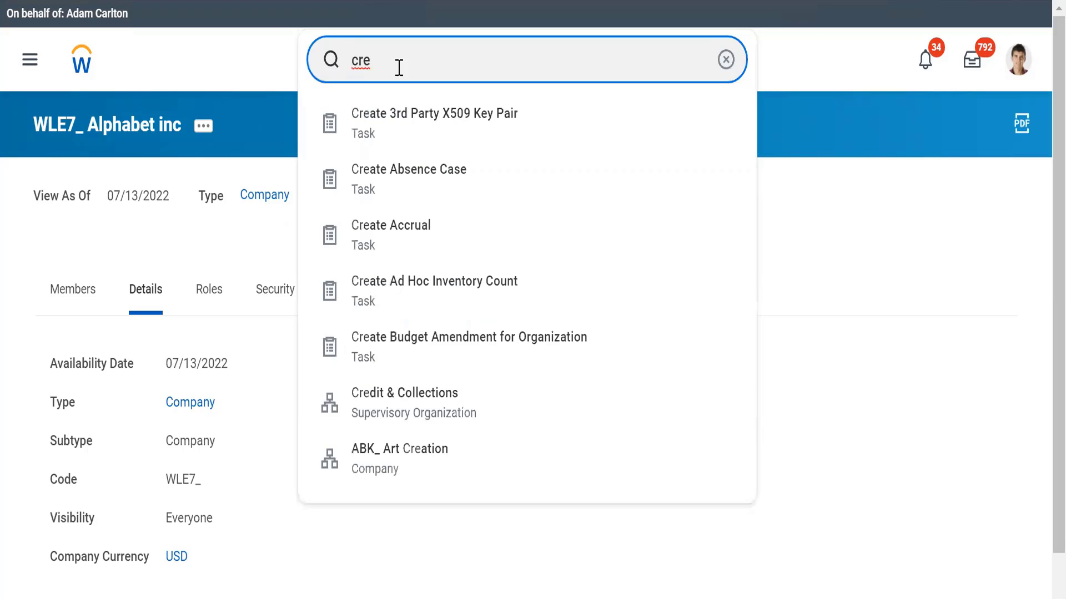
{"action": "type", "text": " cost cen"}
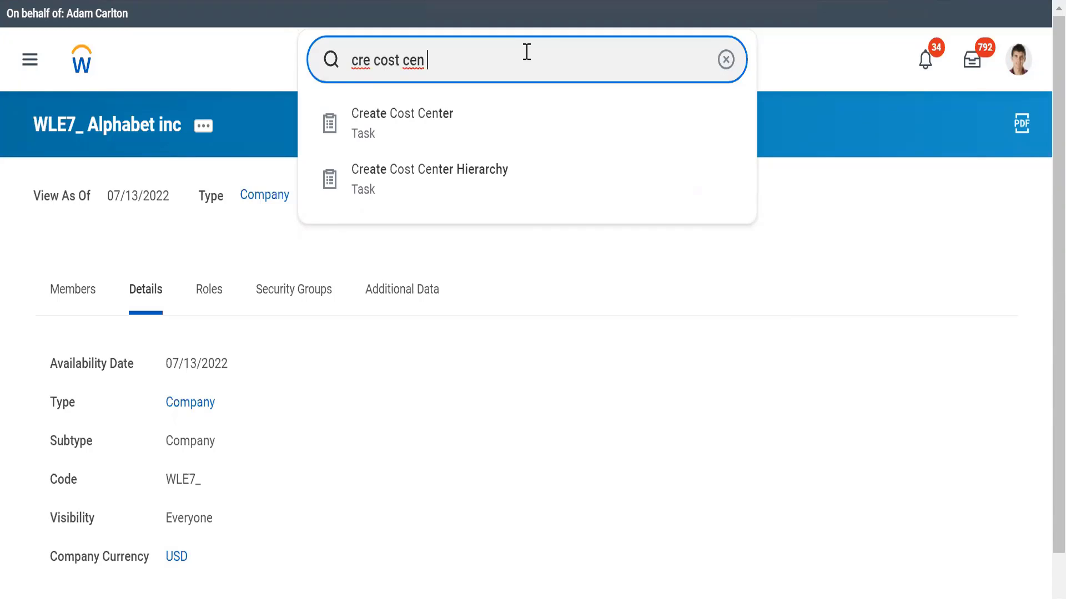
{"action": "left_click", "coordinate": [370, 130]}
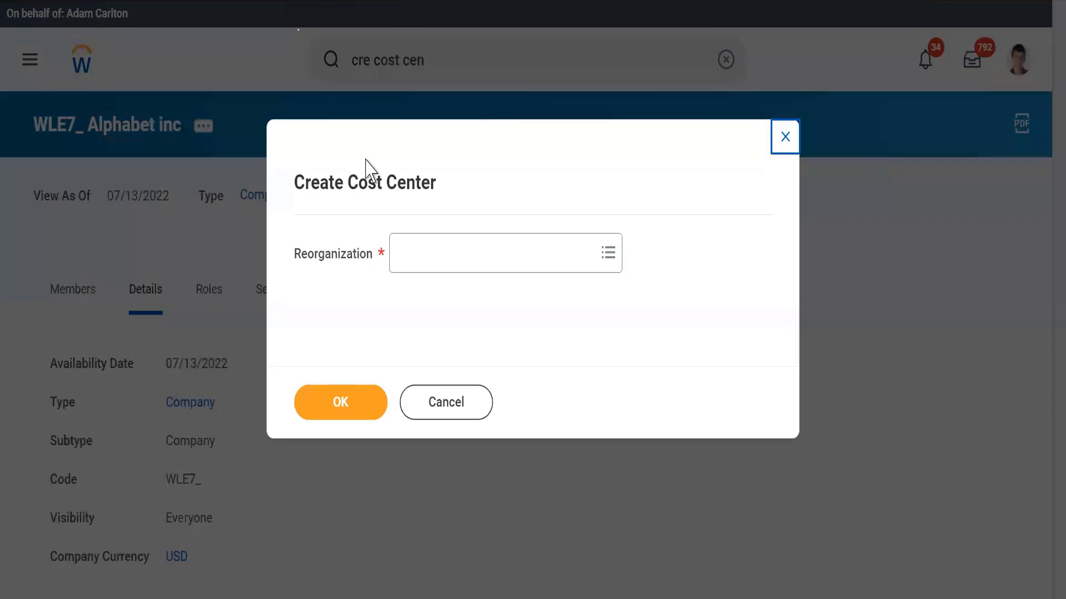
{"action": "left_click", "coordinate": [431, 253]}
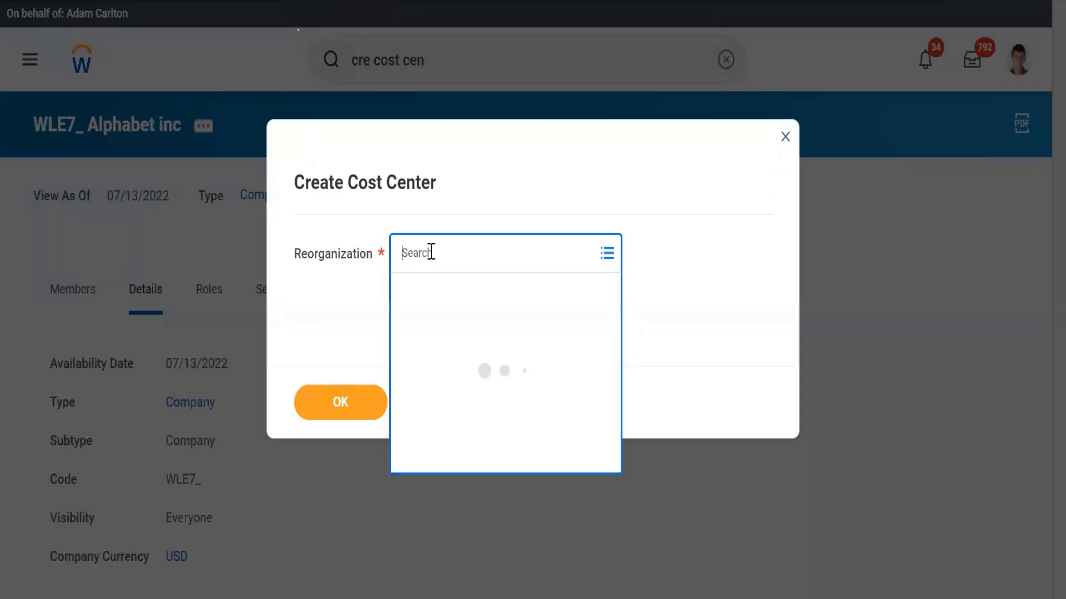
{"action": "type", "text": "WLE7"}
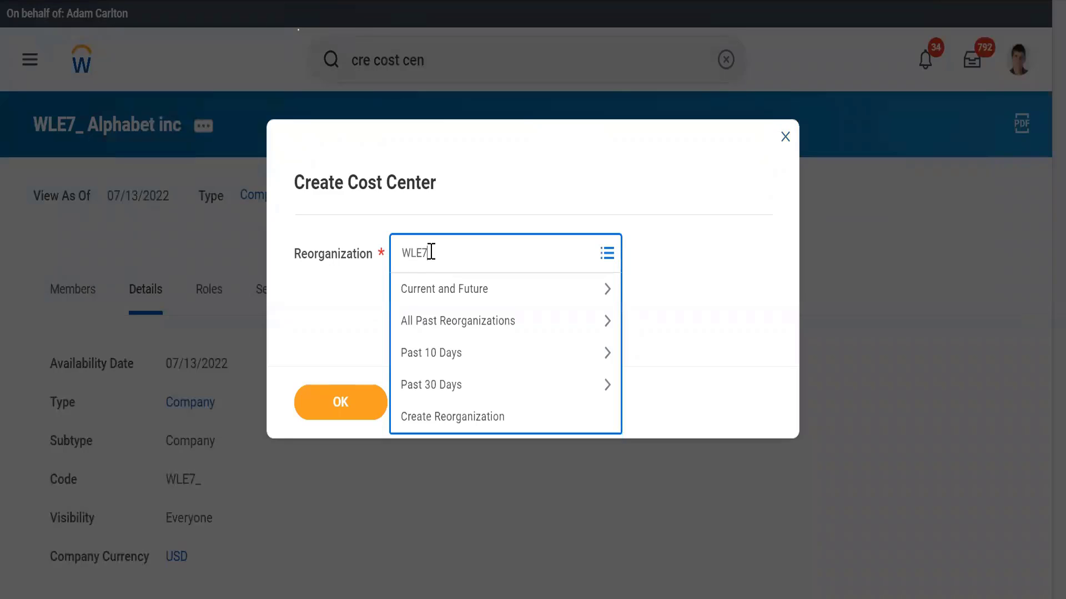
{"action": "key", "text": "Return"}
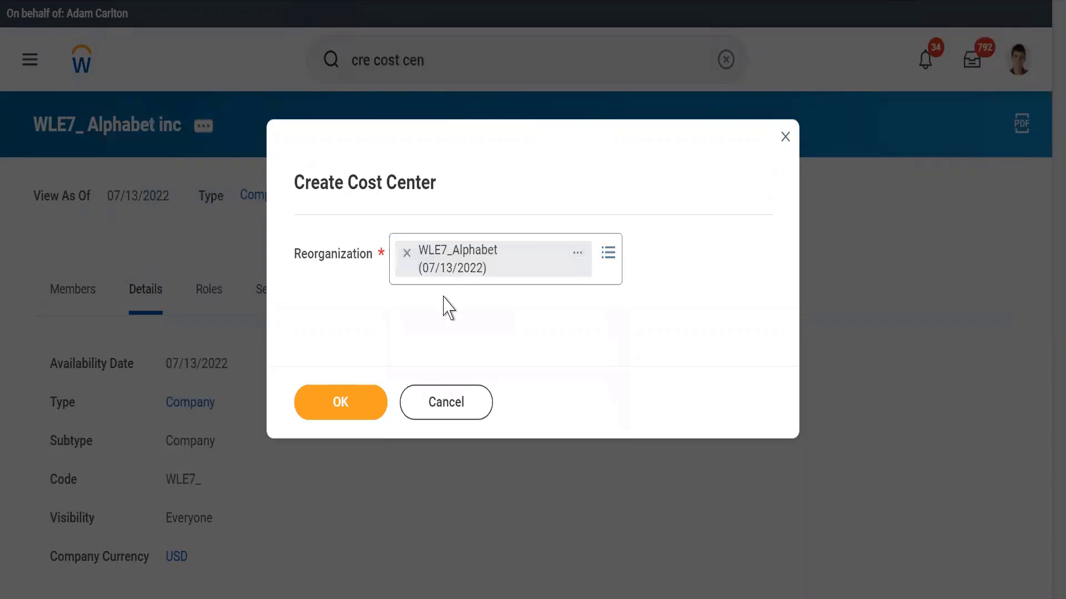
{"action": "left_click", "coordinate": [330, 407]}
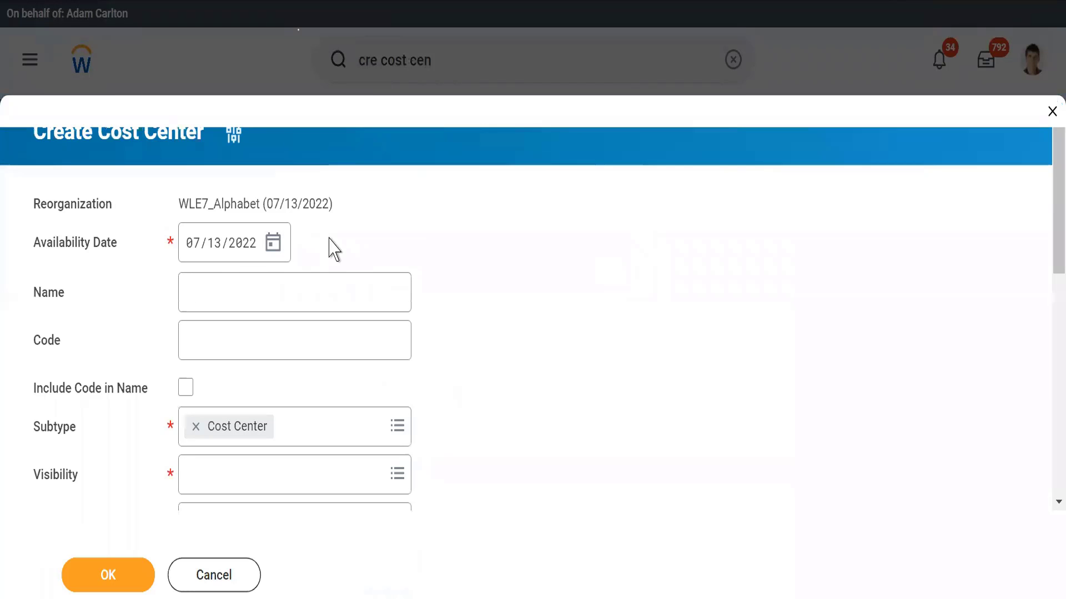
- Preview the details of the WLE7_Alphabet reorganization from the cost center form and close the preview
{"action": "left_click_drag", "start_coordinate": [179, 204], "coordinate": [335, 203]}
{"action": "left_click", "coordinate": [343, 203]}
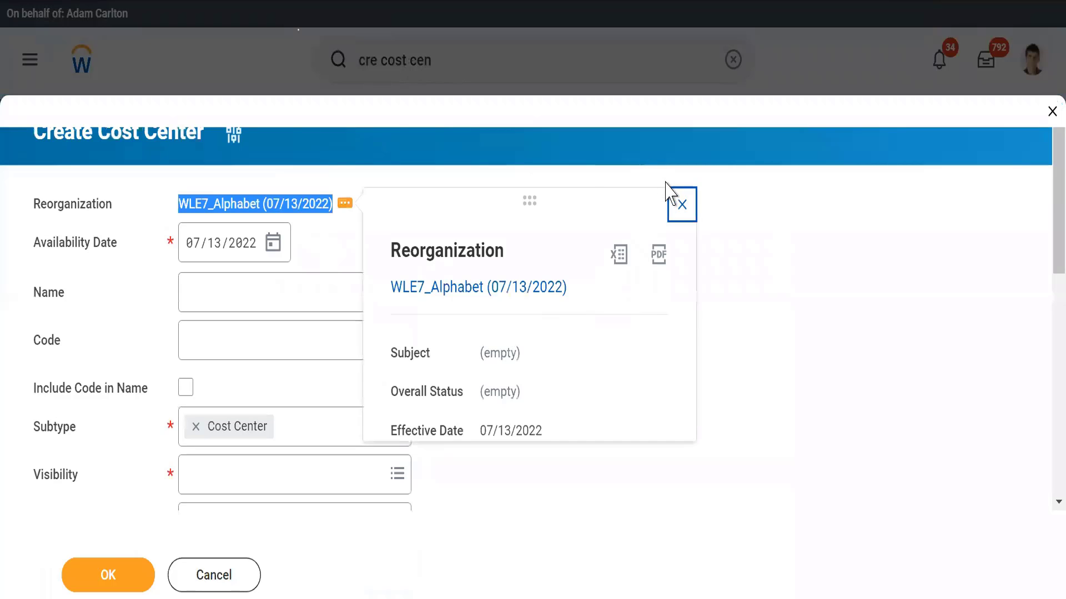
{"action": "left_click", "coordinate": [681, 204]}
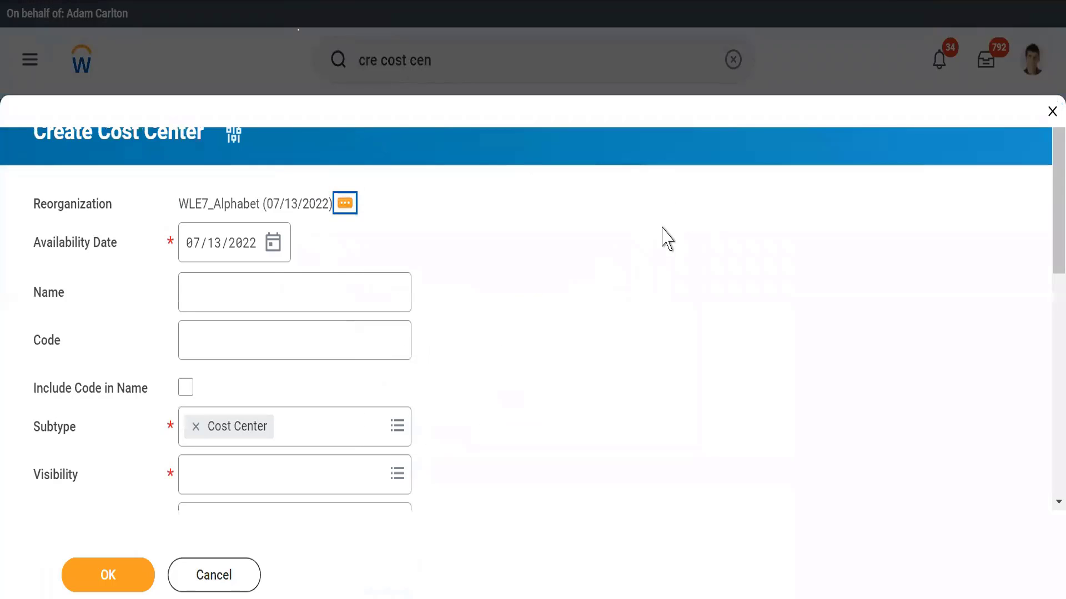
- Name the cost center Technology, give it the code WLE7_ and include the code in the name
{"action": "left_click", "coordinate": [207, 280]}
{"action": "left_click", "coordinate": [207, 281]}
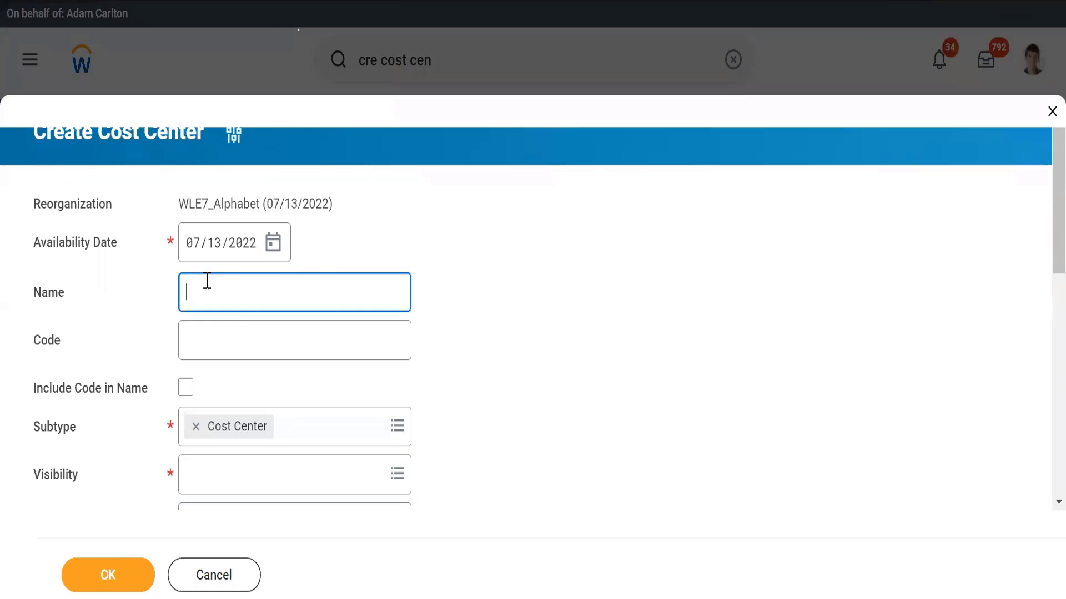
{"action": "type", "text": "Technol"}
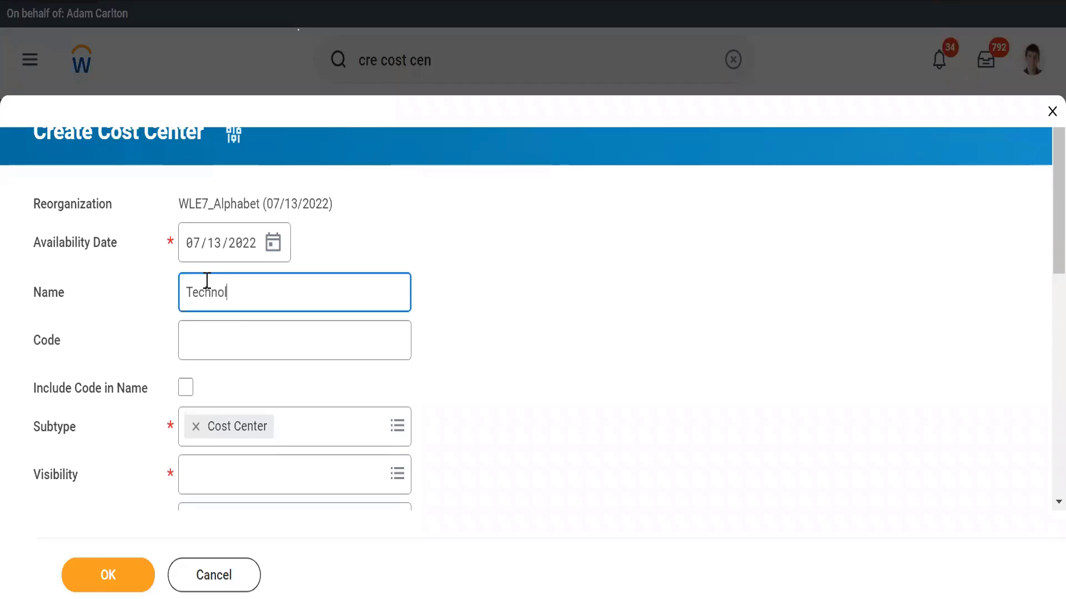
{"action": "type", "text": "ogy"}
{"action": "key", "text": "Tab"}
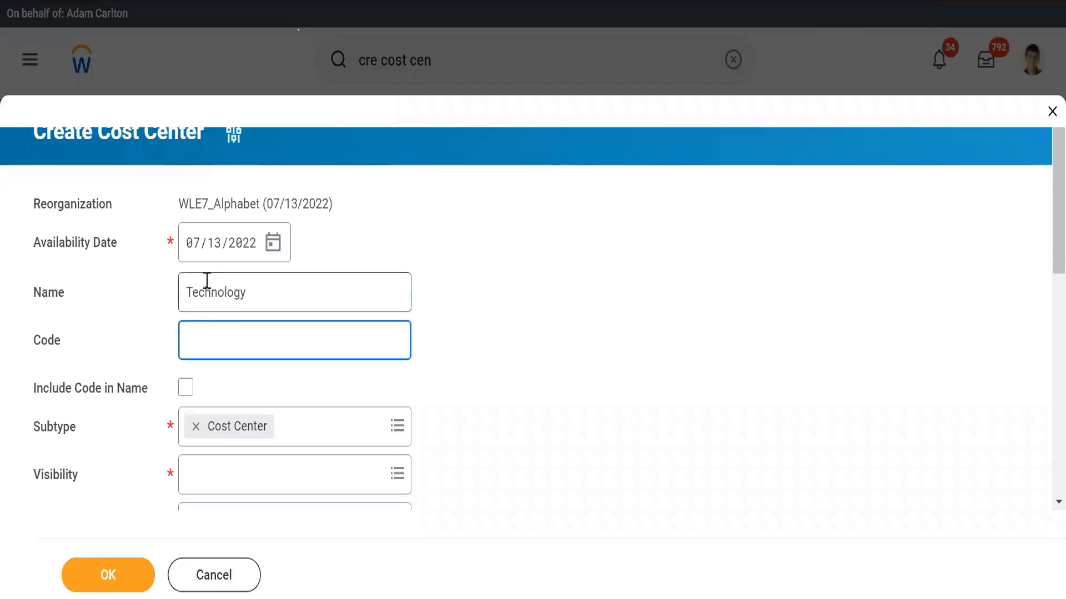
{"action": "type", "text": "WLE7_"}
{"action": "key", "text": "Tab"}
{"action": "key", "text": "space"}
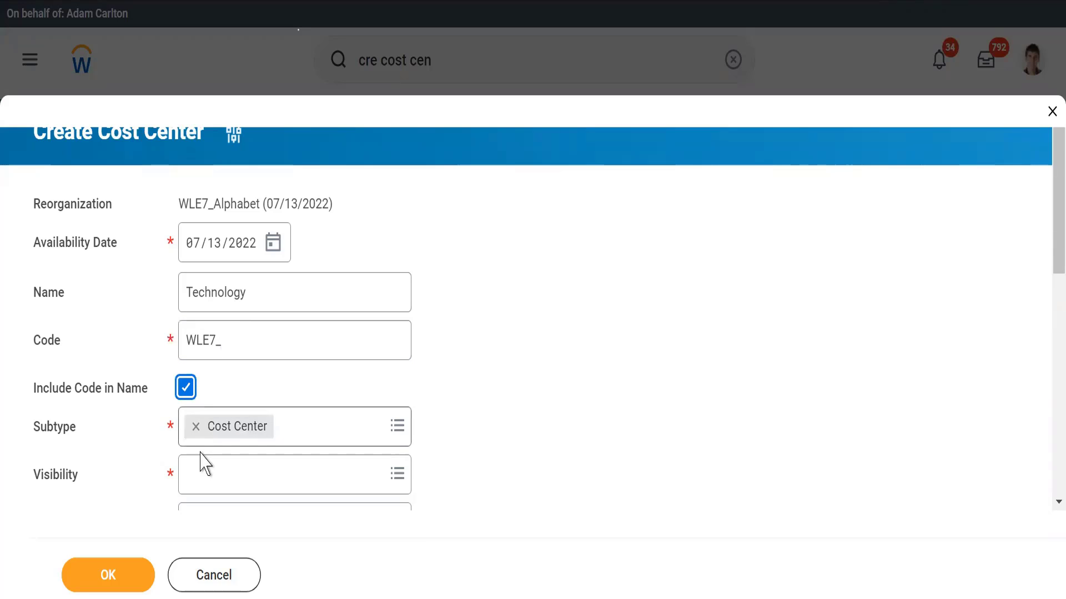
- Keep the Cost Center subtype and set the cost center's visibility to Everyone
{"action": "left_click", "coordinate": [318, 430]}
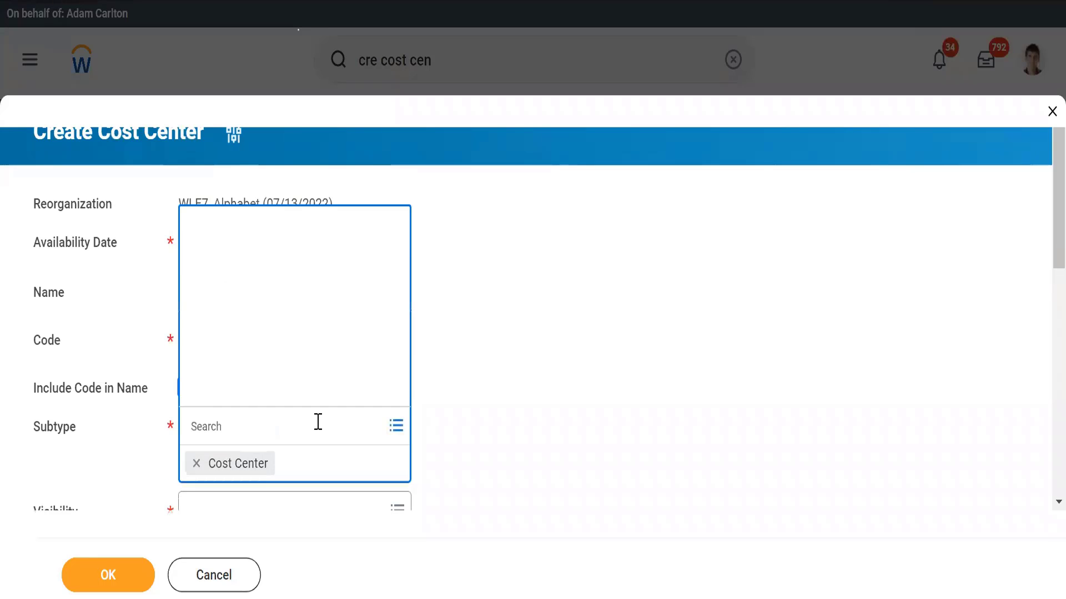
{"action": "left_click", "coordinate": [510, 401]}
{"action": "scroll", "coordinate": [512, 401], "scroll_direction": "down", "scroll_amount": 4}
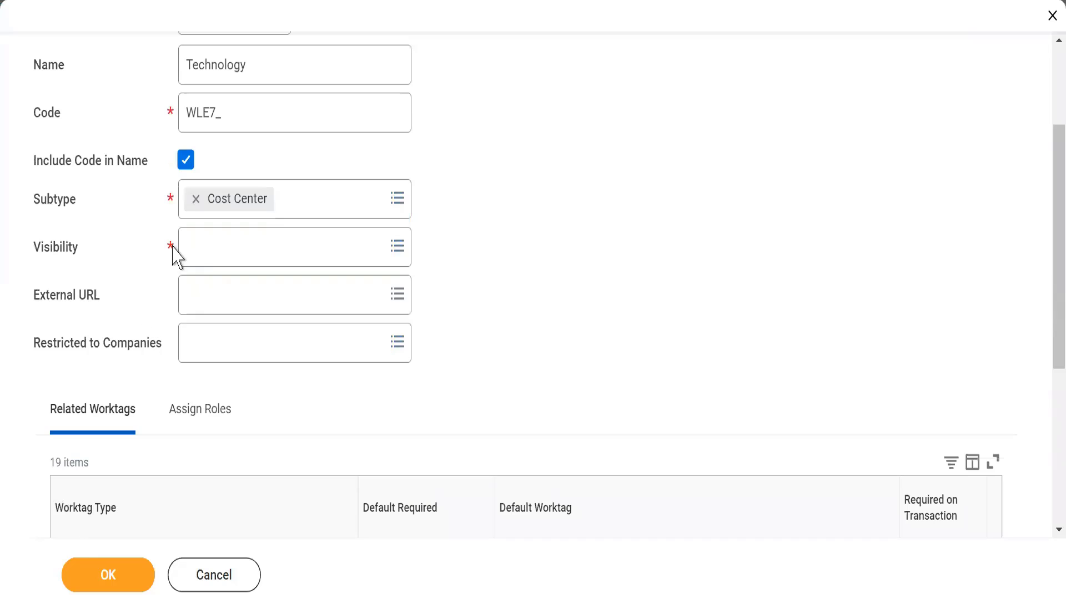
{"action": "left_click", "coordinate": [199, 251]}
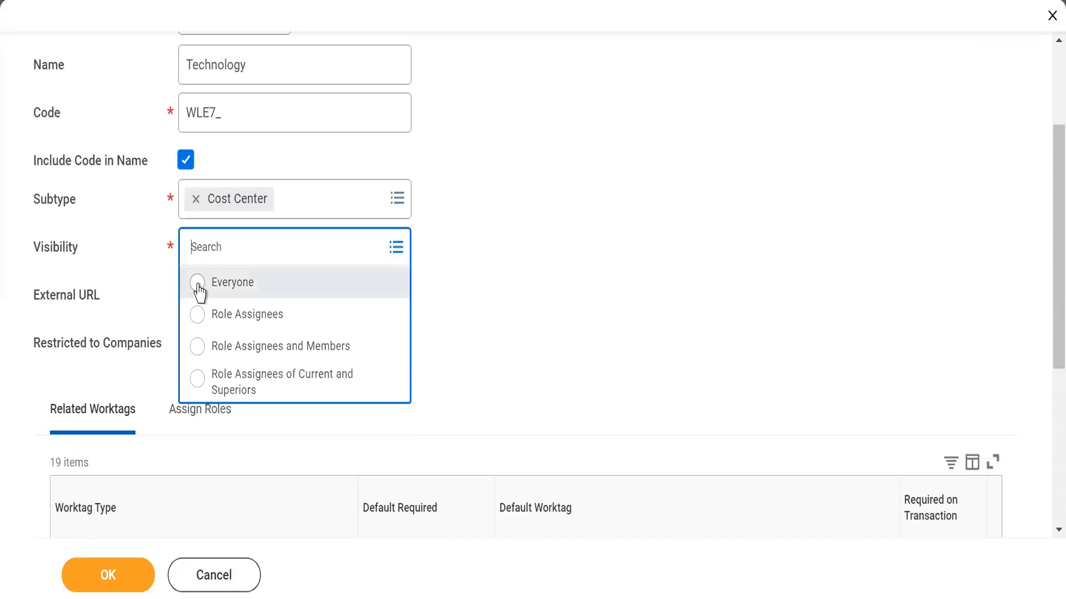
{"action": "left_click", "coordinate": [409, 285]}
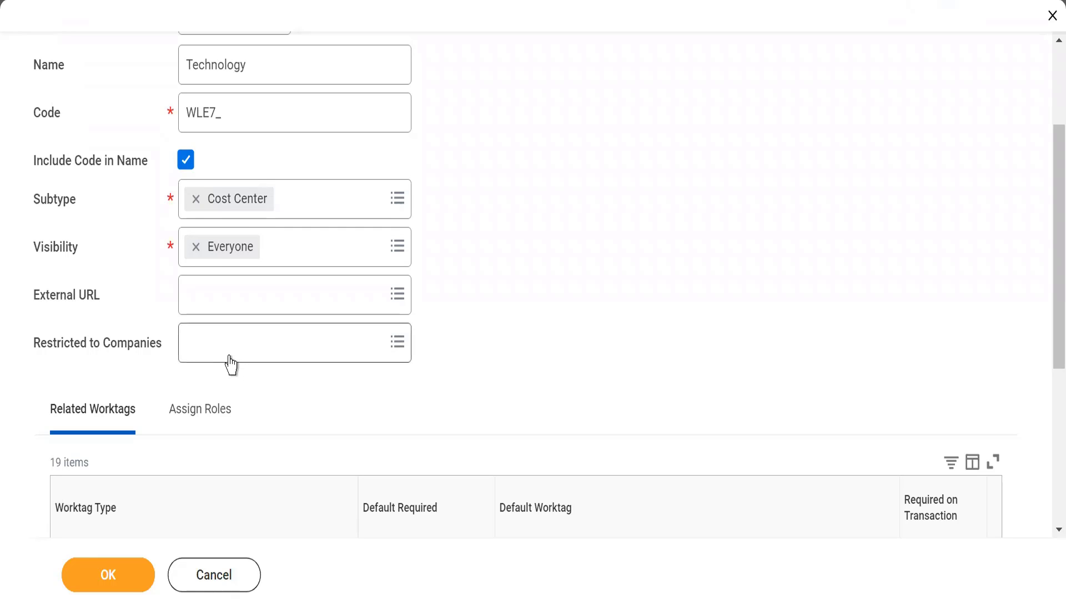
- Check which choices are offered for restricting the cost center to companies, leaving the restriction empty
{"action": "scroll", "coordinate": [468, 352], "scroll_direction": "down", "scroll_amount": 1}
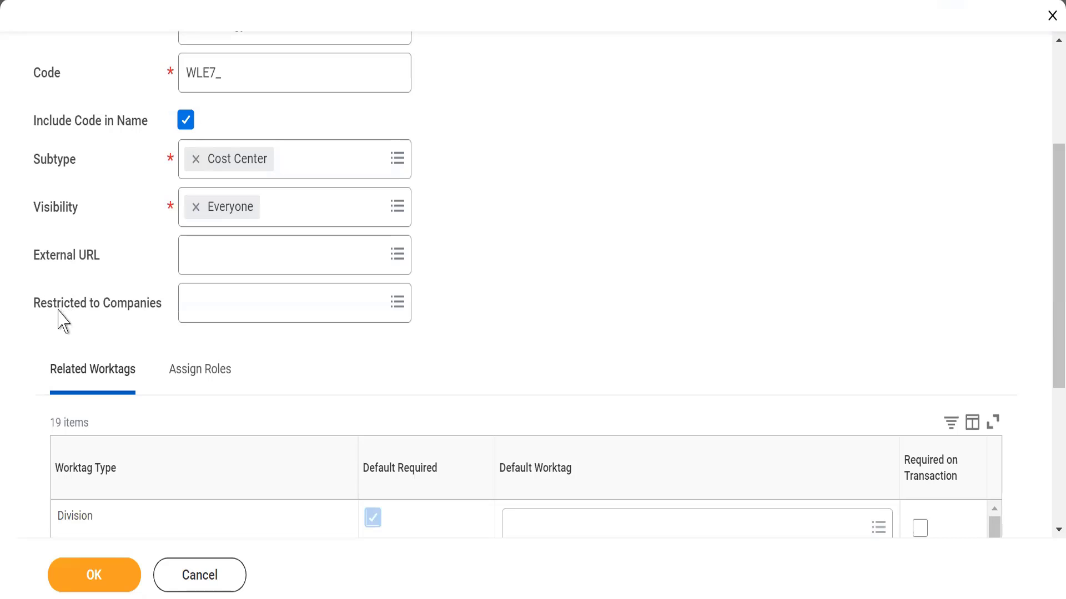
{"action": "left_click_drag", "start_coordinate": [58, 309], "coordinate": [128, 308]}
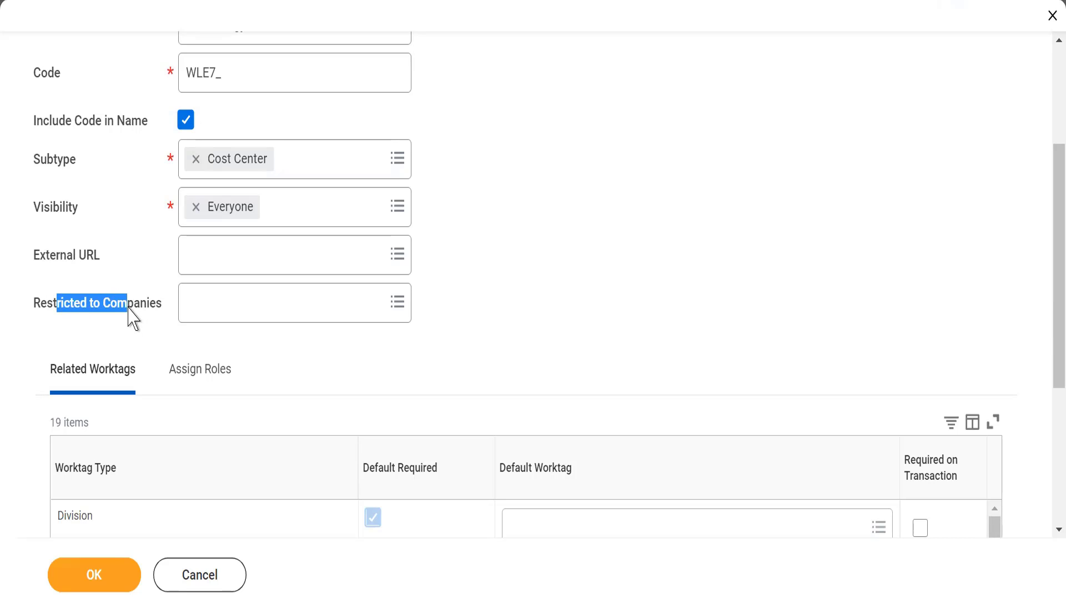
{"action": "left_click", "coordinate": [133, 324]}
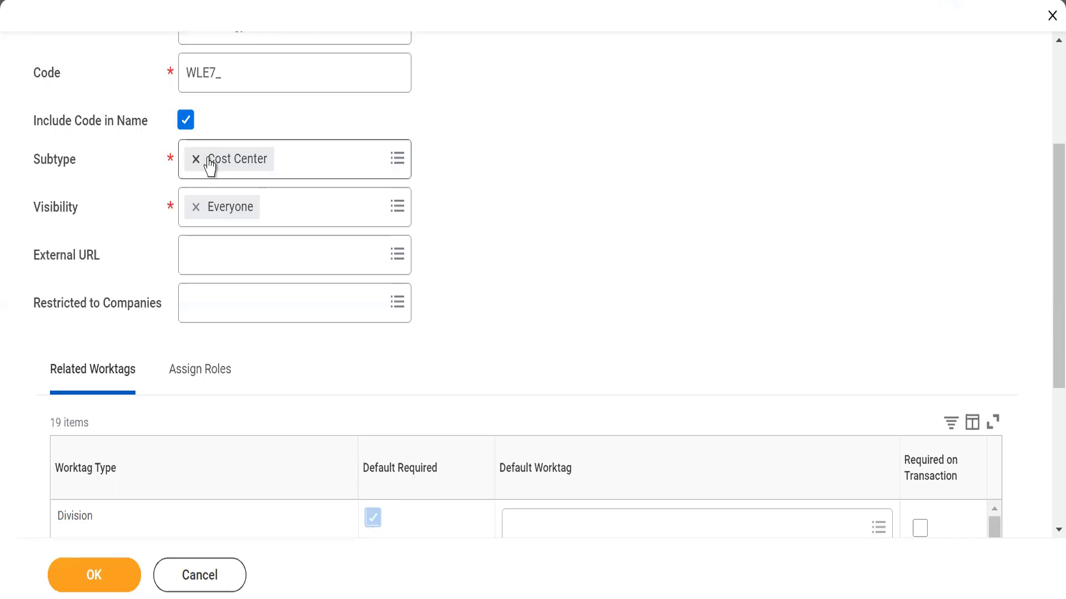
{"action": "left_click", "coordinate": [210, 315]}
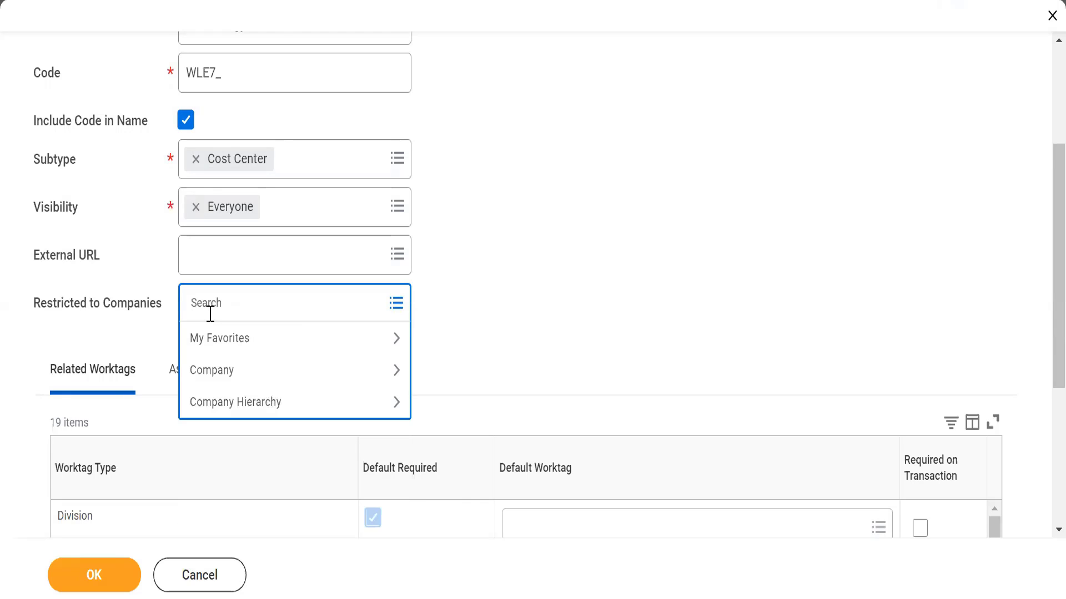
{"action": "left_click", "coordinate": [467, 290]}
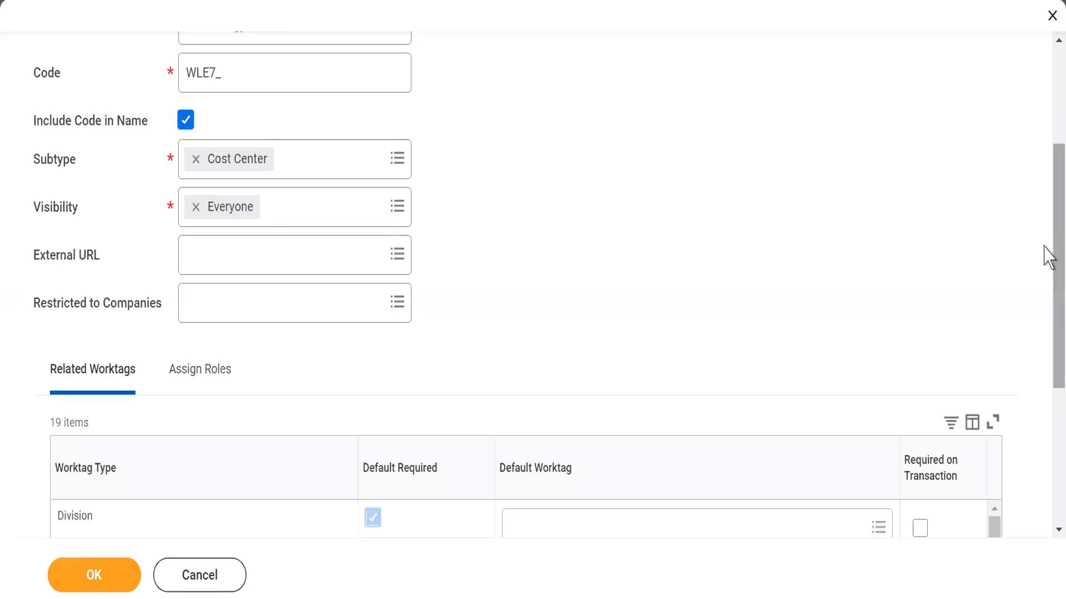
- Check the Division row of the related worktags and try to submit the cost center without a default worktag
{"action": "scroll", "coordinate": [1049, 300], "scroll_direction": "down", "scroll_amount": 1}
{"action": "scroll", "coordinate": [1048, 300], "scroll_direction": "down", "scroll_amount": 3}
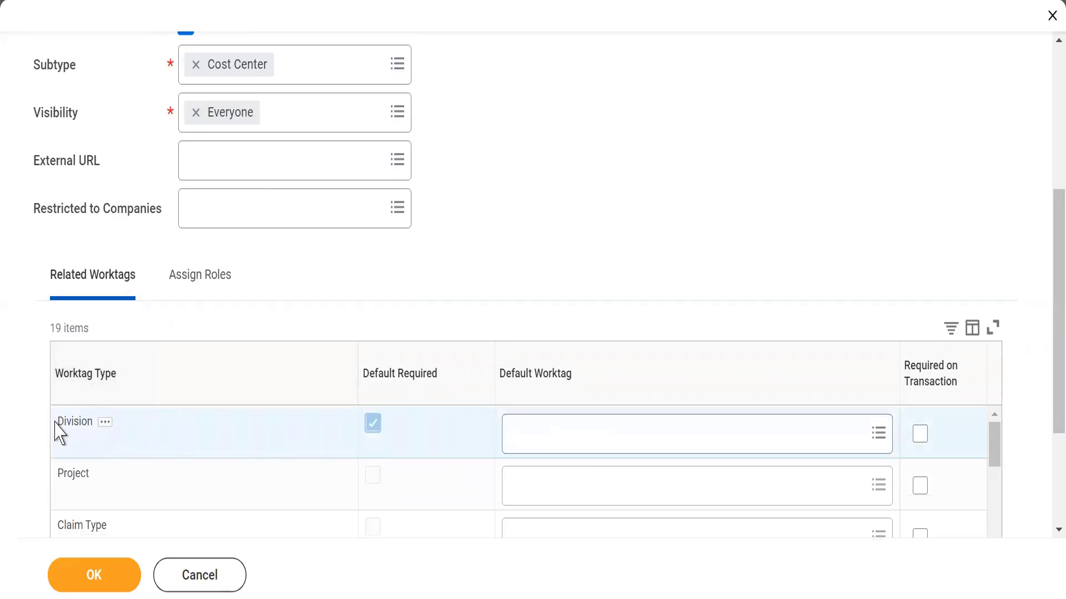
{"action": "left_click_drag", "start_coordinate": [55, 436], "coordinate": [93, 422]}
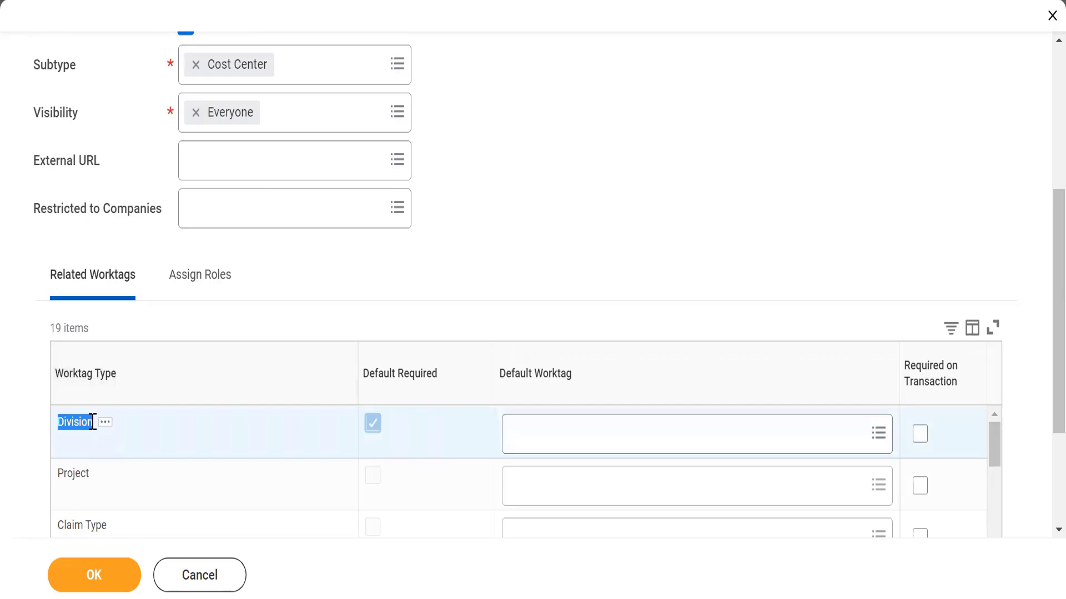
{"action": "left_click", "coordinate": [558, 210]}
{"action": "double_click", "coordinate": [77, 423]}
{"action": "left_click", "coordinate": [558, 211]}
{"action": "left_click", "coordinate": [66, 590]}
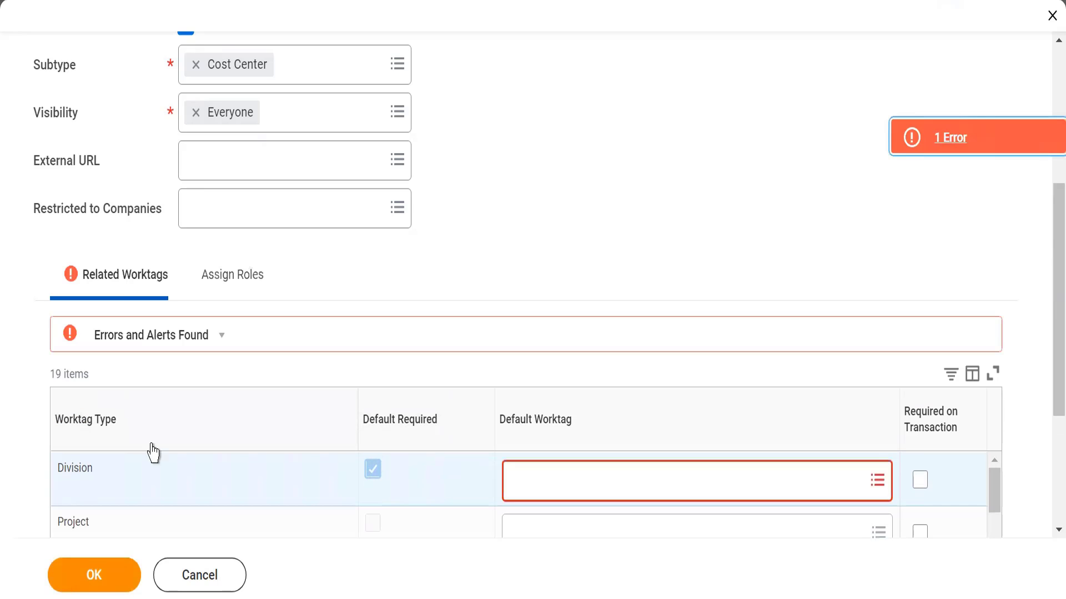
- Read the error details about the Division default worktag and close the error list
{"action": "left_click", "coordinate": [1025, 149]}
{"action": "left_click_drag", "start_coordinate": [429, 340], "coordinate": [682, 336]}
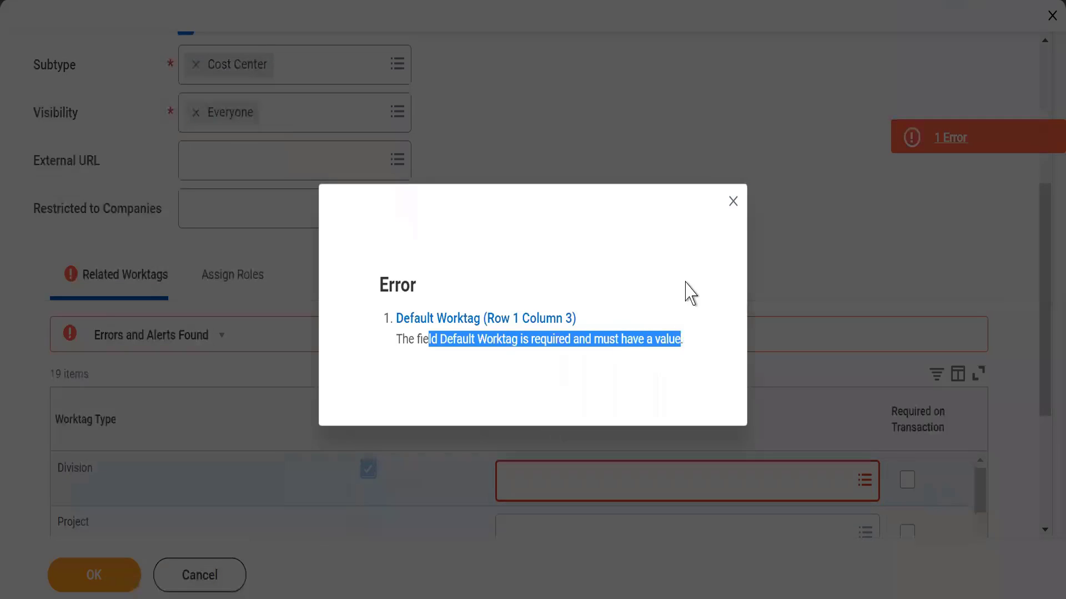
{"action": "left_click", "coordinate": [733, 201]}
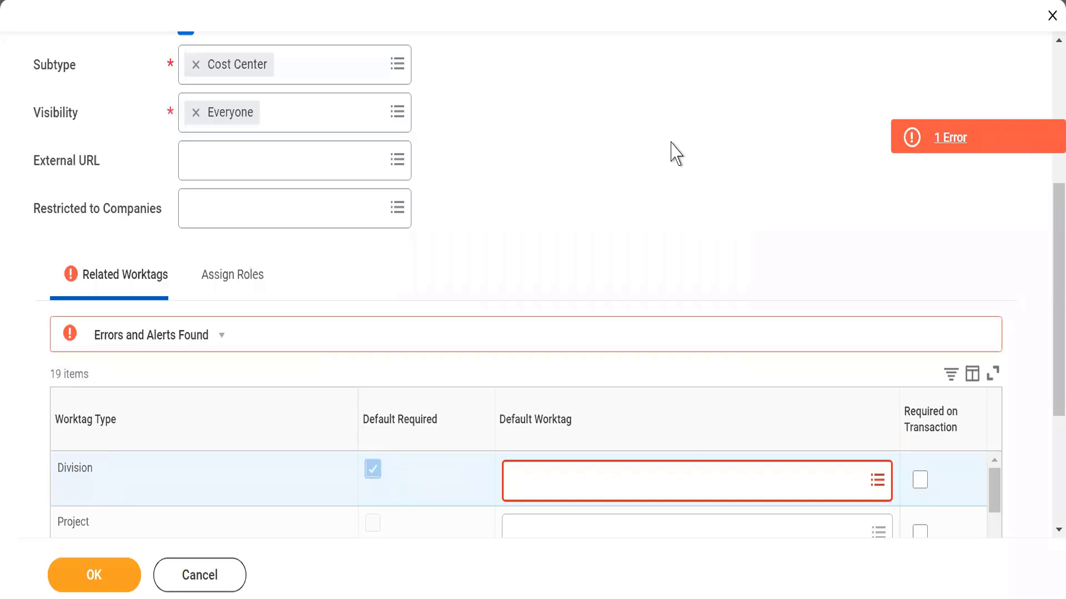
- Set the default worktag for the Division worktag type to CPG and look over the cost center form
{"action": "left_click", "coordinate": [542, 480]}
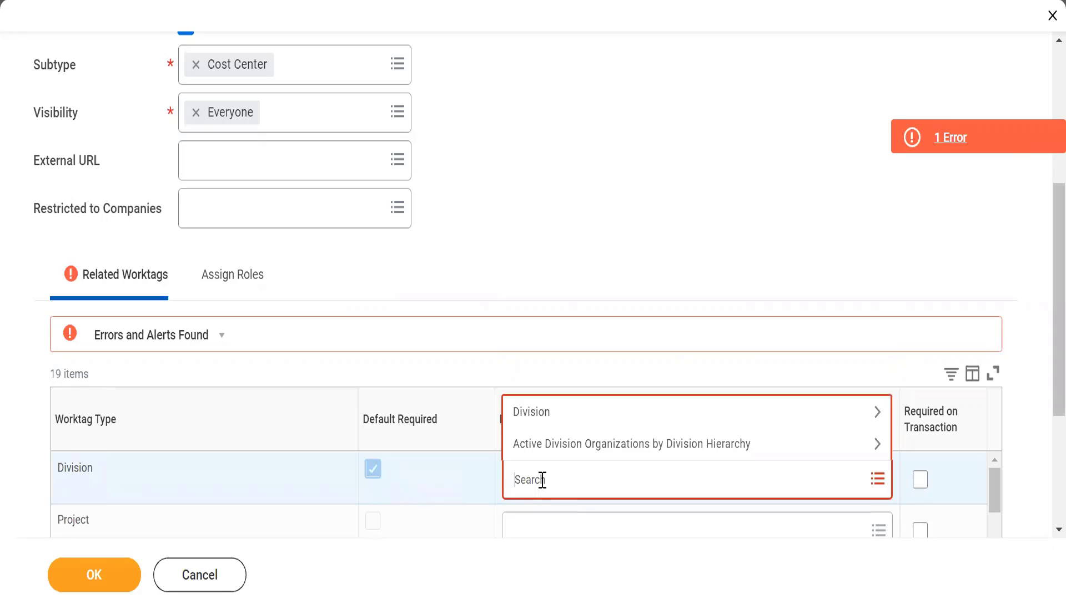
{"action": "left_click", "coordinate": [564, 423]}
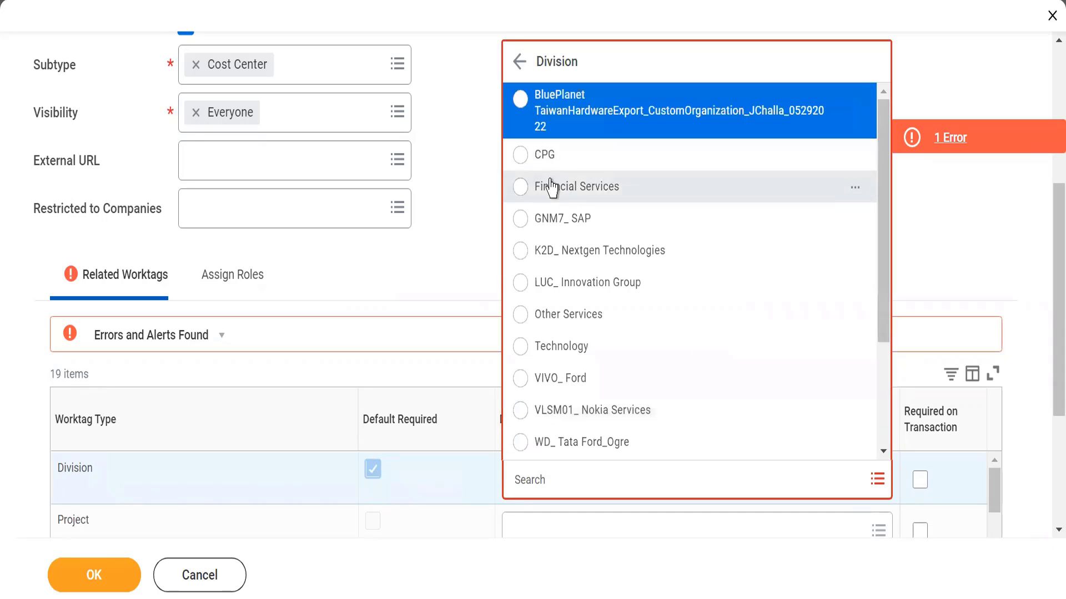
{"action": "left_click", "coordinate": [522, 158]}
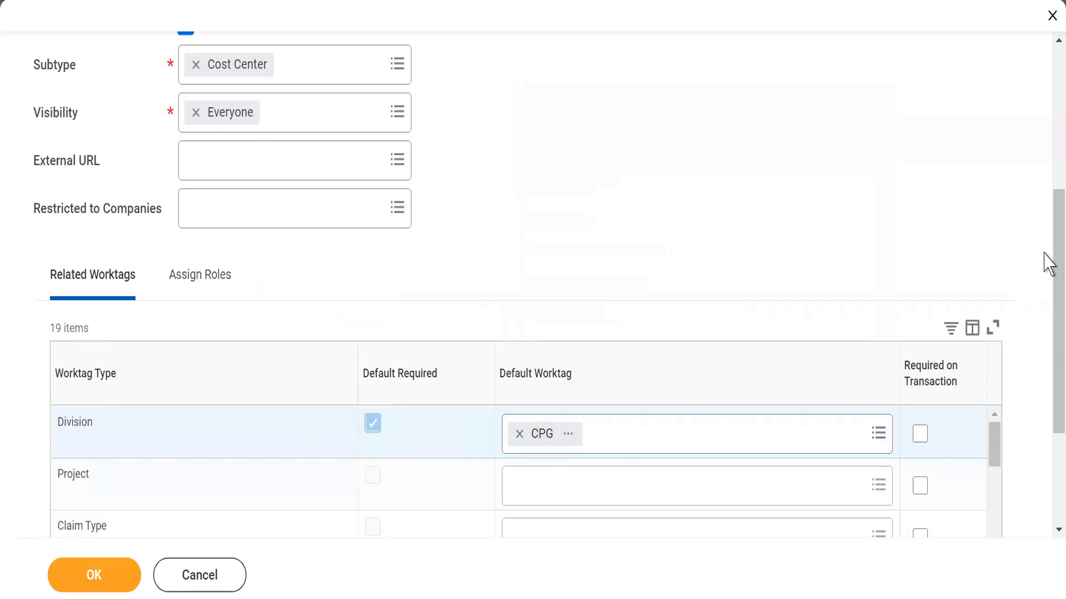
{"action": "left_click_drag", "start_coordinate": [1046, 256], "coordinate": [1048, 107]}
{"action": "scroll", "coordinate": [1044, 183], "scroll_direction": "down", "scroll_amount": 4}
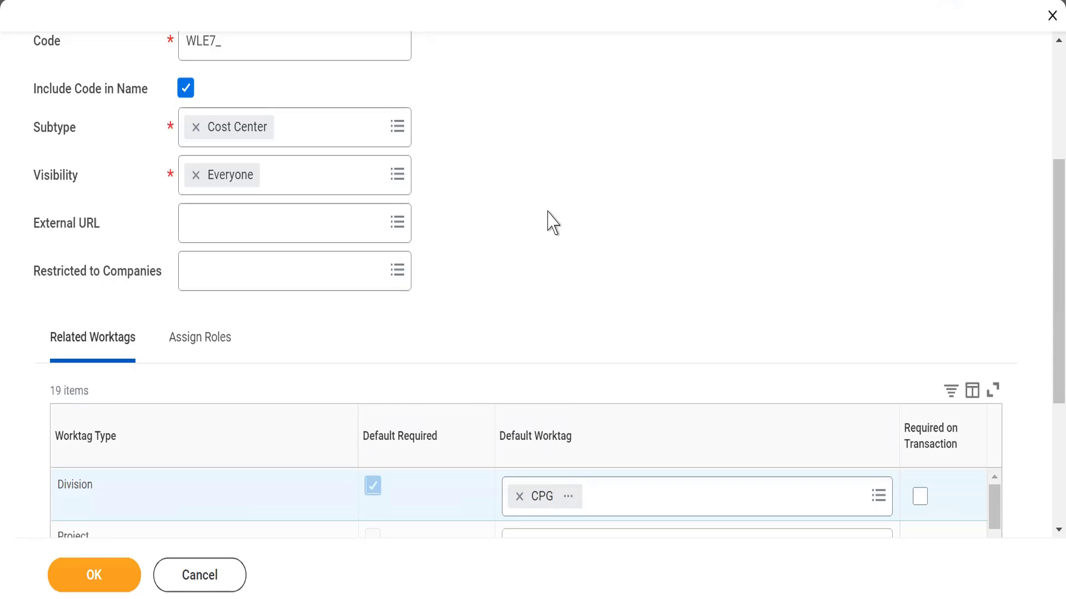
- Submit the Technology cost center and review its details and related worktags
{"action": "left_click", "coordinate": [86, 576]}
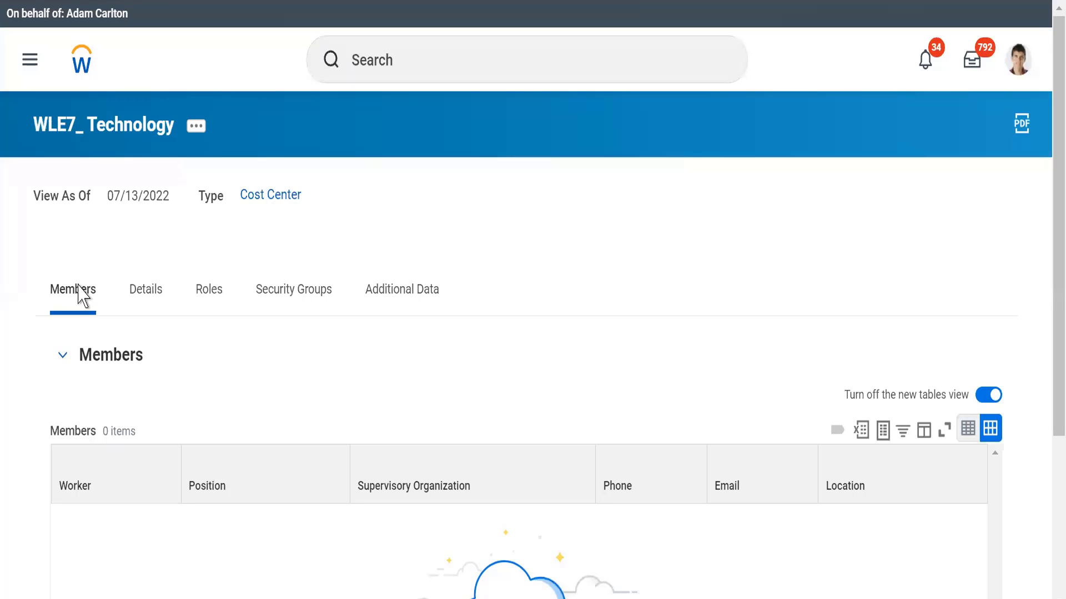
{"action": "left_click", "coordinate": [149, 303]}
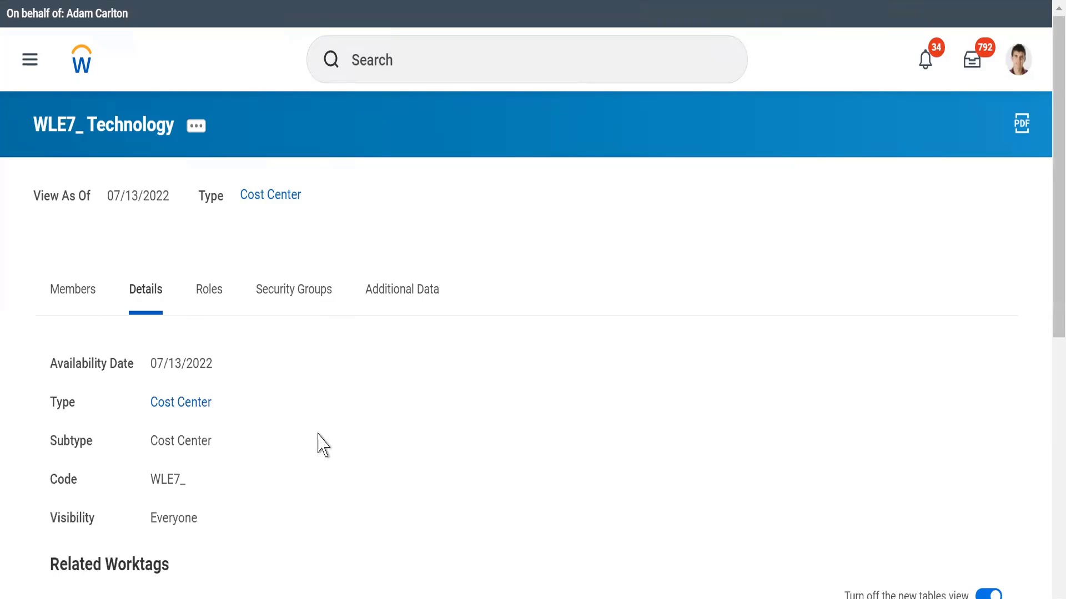
{"action": "scroll", "coordinate": [320, 443], "scroll_direction": "down", "scroll_amount": 3}
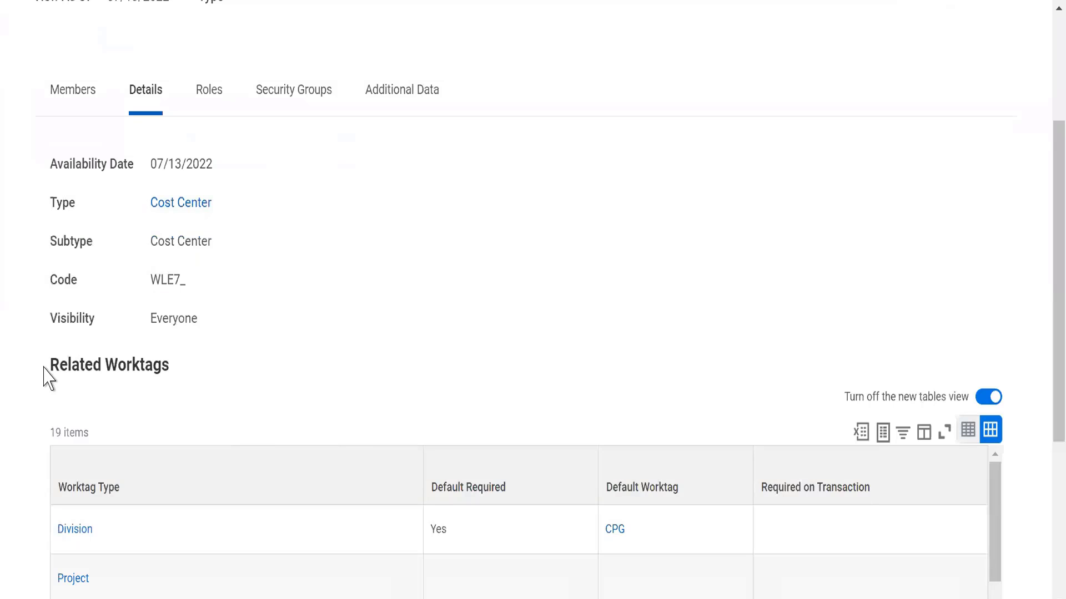
{"action": "left_click_drag", "start_coordinate": [45, 366], "coordinate": [622, 555]}
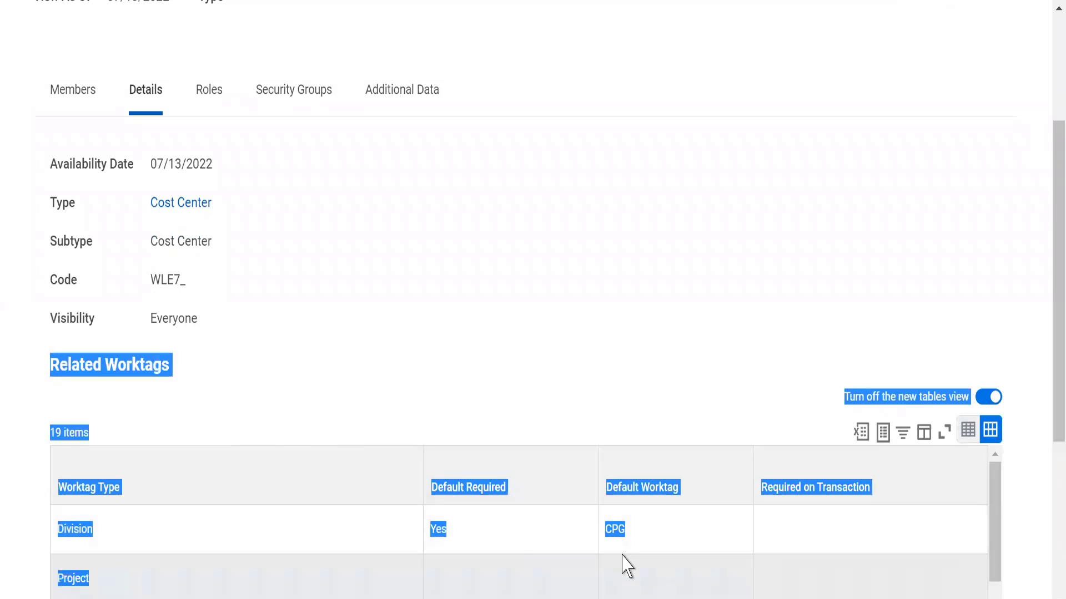
{"action": "left_click", "coordinate": [551, 339]}
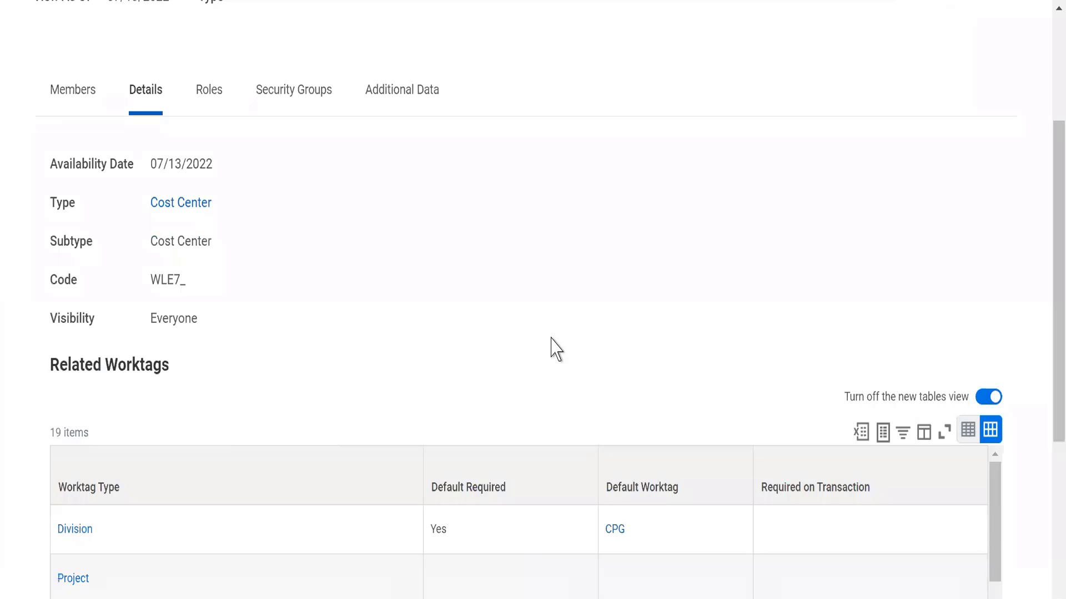
{"action": "scroll", "coordinate": [555, 349], "scroll_direction": "up", "scroll_amount": 4}
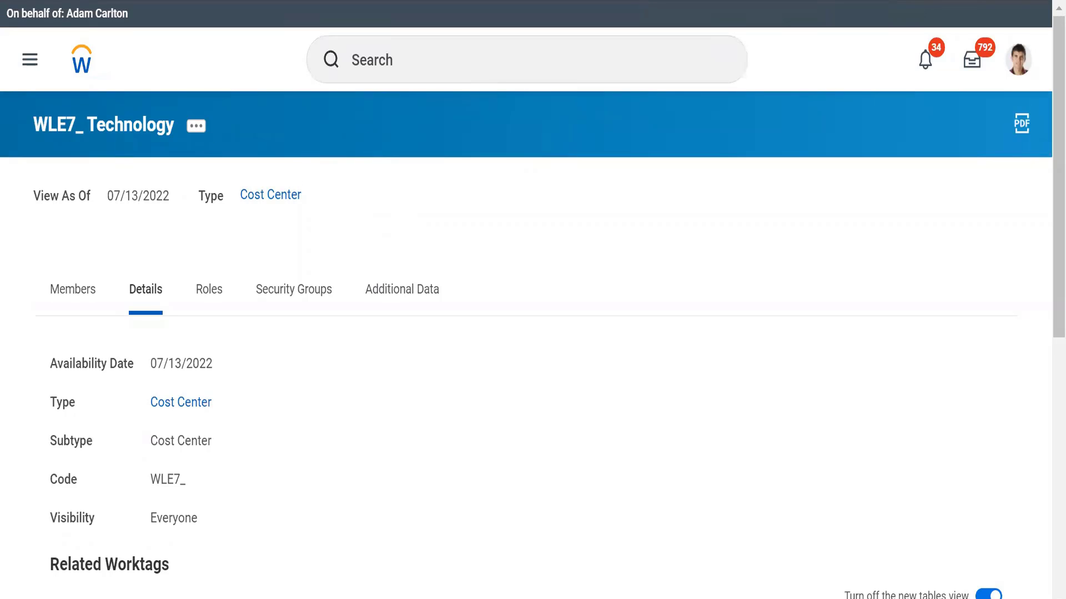
- Switch to the Notepad notes and review the list of predefined organization types
{"action": "key", "text": "alt+Tab"}
{"action": "left_click", "coordinate": [261, 154]}
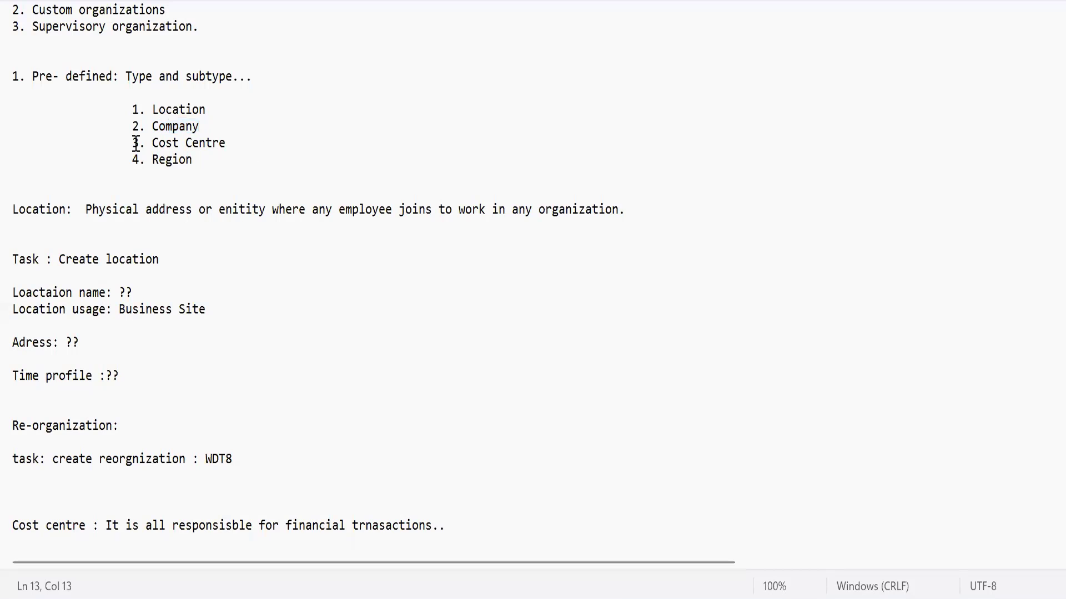
{"action": "left_click_drag", "start_coordinate": [139, 109], "coordinate": [273, 143]}
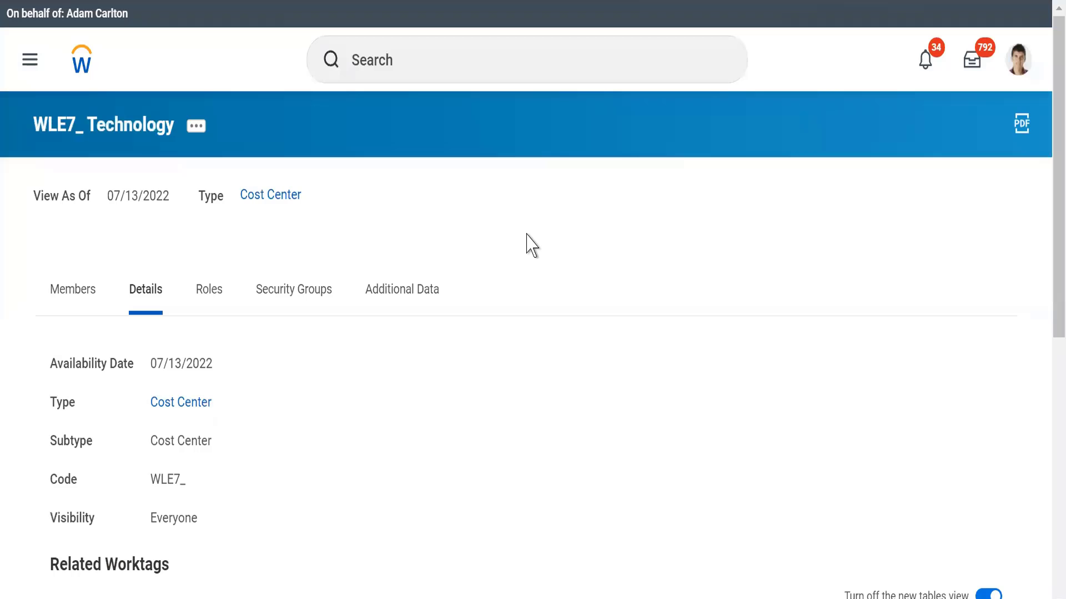
- Return to Workday and start the Create Region task under the WLE7_Alphabet (07/13/2022) reorganization
{"action": "left_click", "coordinate": [387, 67]}
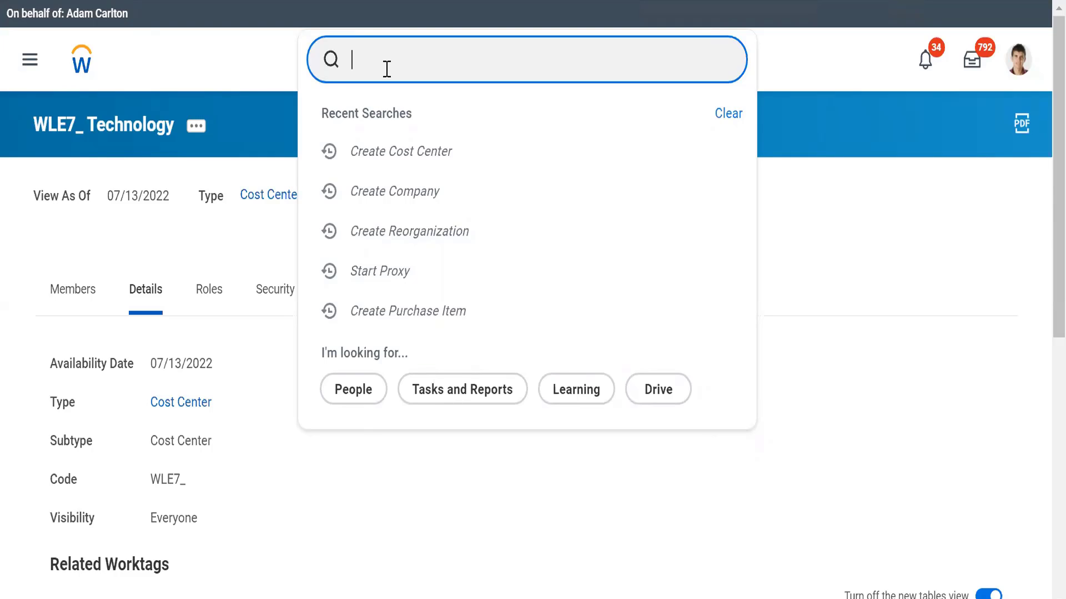
{"action": "type", "text": "cre r"}
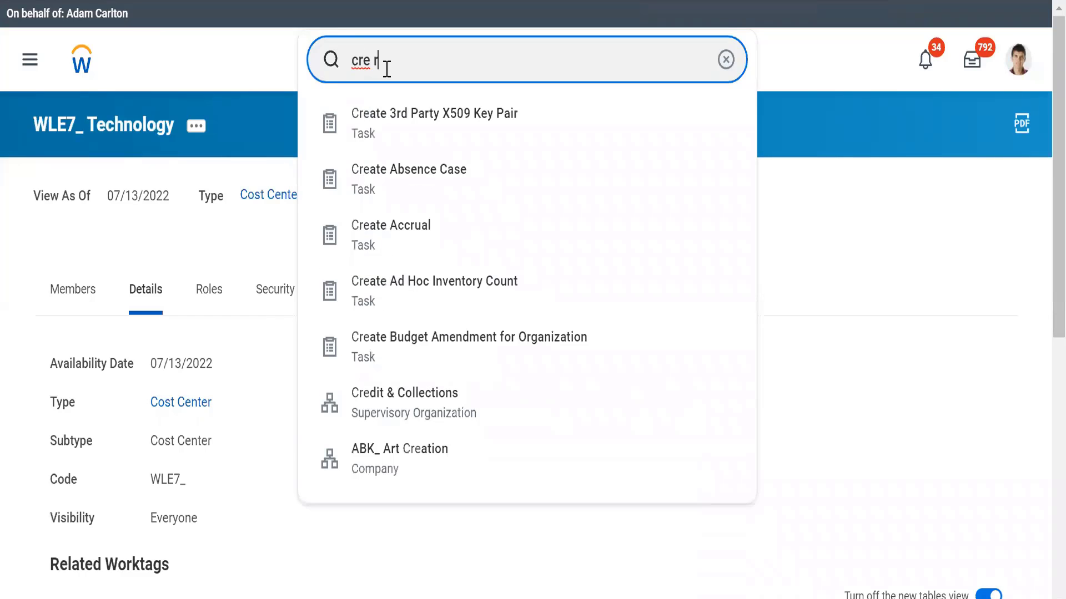
{"action": "type", "text": "egio"}
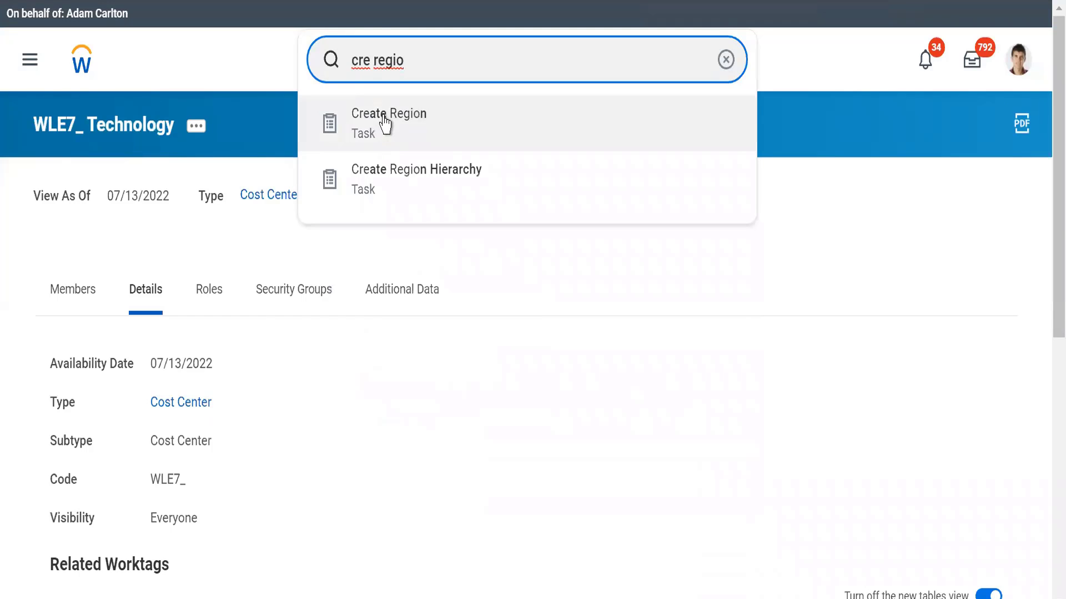
{"action": "left_click", "coordinate": [386, 125]}
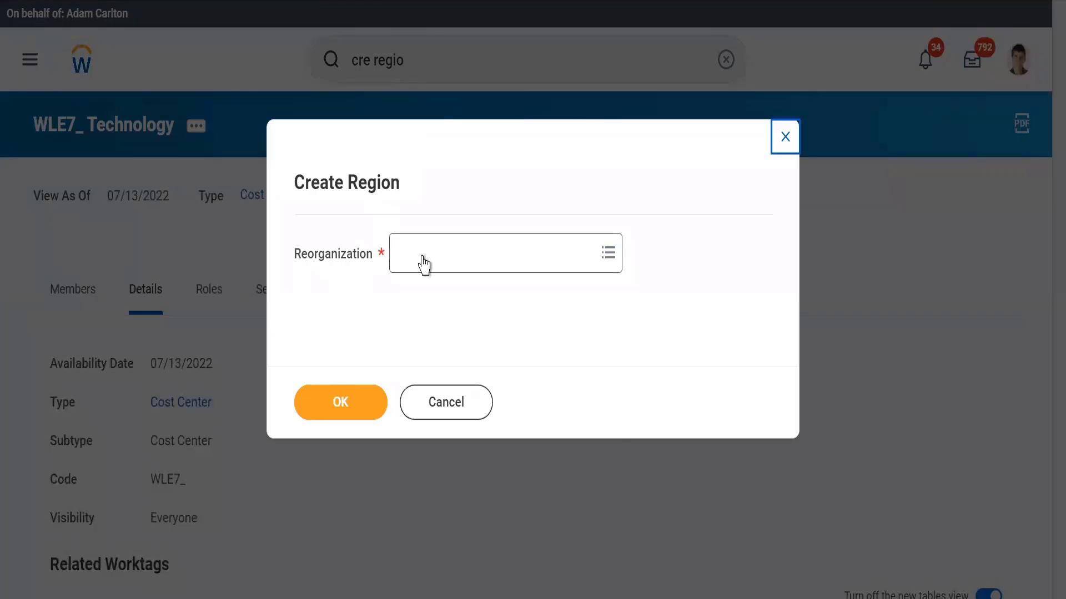
{"action": "left_click", "coordinate": [424, 261]}
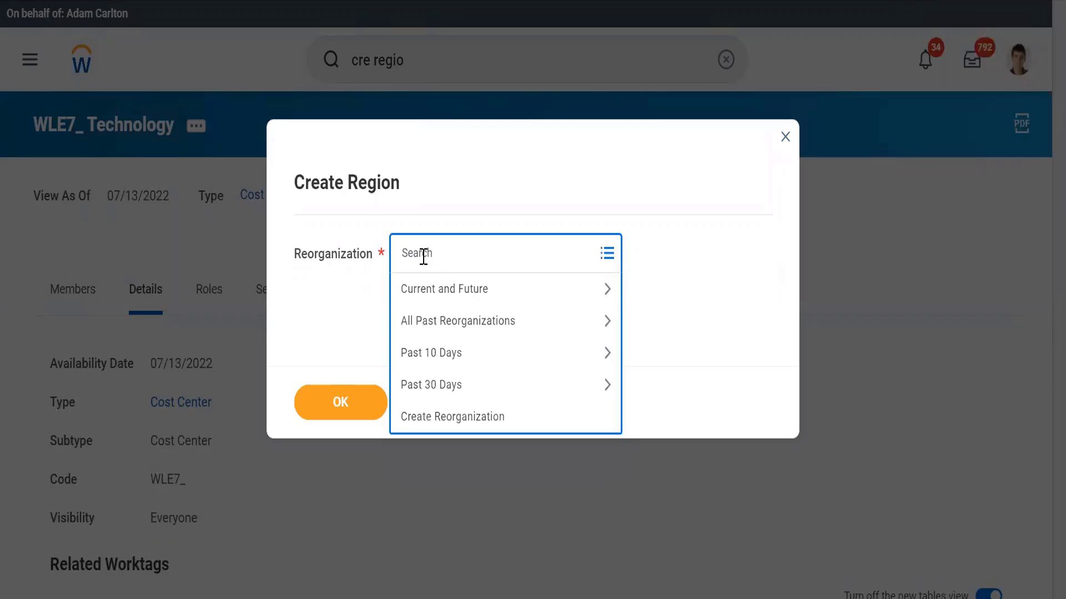
{"action": "type", "text": "WLE7"}
{"action": "key", "text": "Return"}
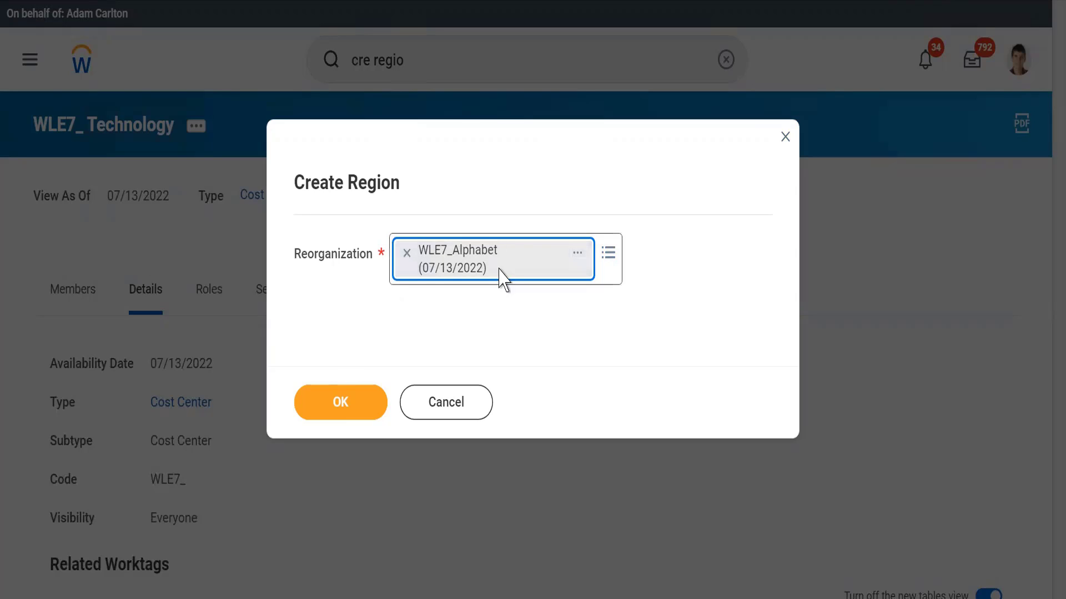
{"action": "left_click", "coordinate": [319, 405]}
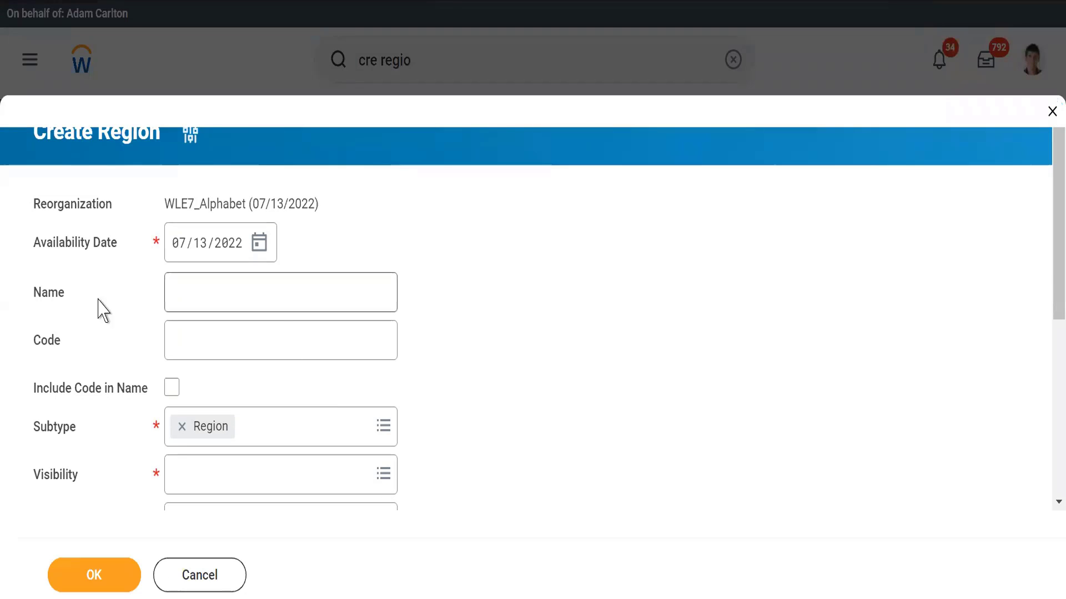
- Enter AMER as the region's name and WLE7_ as its code, and include the code in the name
{"action": "left_click", "coordinate": [209, 291]}
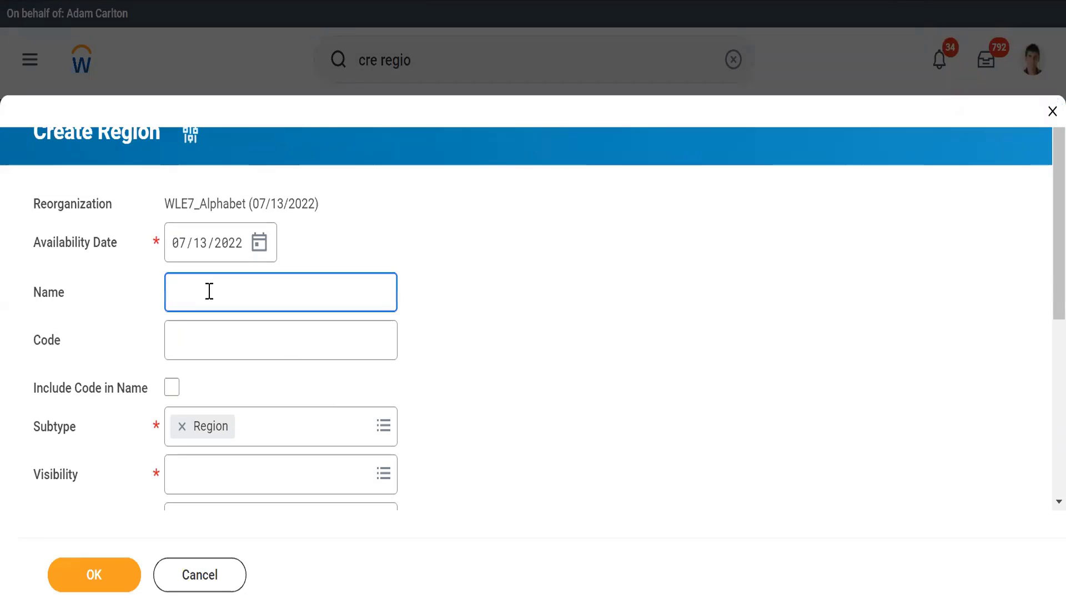
{"action": "type", "text": "AMER"}
{"action": "left_click", "coordinate": [368, 228]}
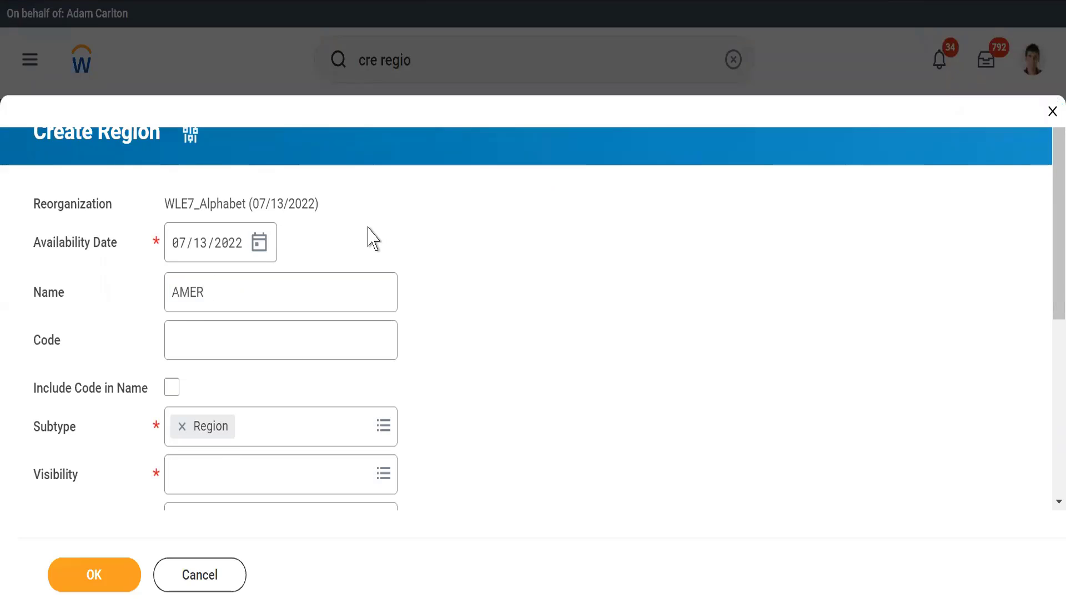
{"action": "left_click", "coordinate": [183, 348]}
{"action": "type", "text": "WLE7_"}
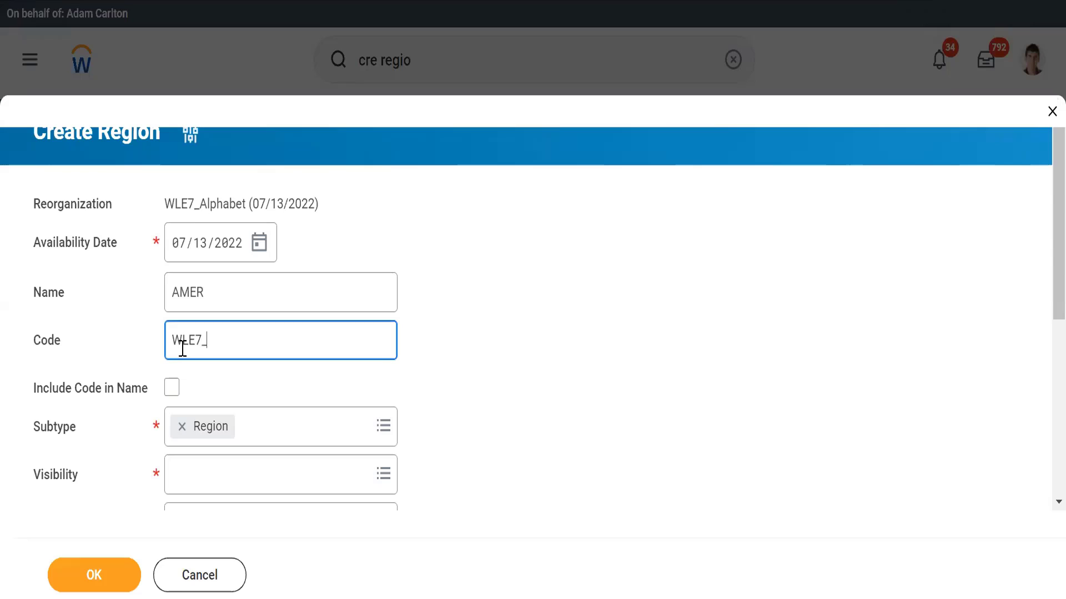
{"action": "key", "text": "Tab"}
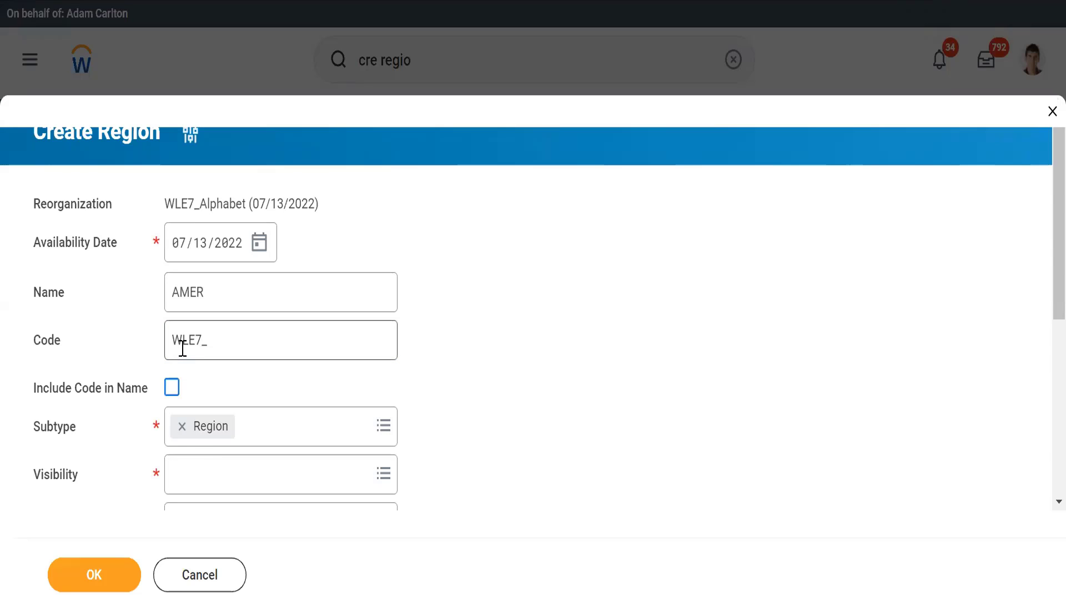
{"action": "key", "text": "space"}
- Set the region's visibility to Everyone and try to submit it without a default Location worktag
{"action": "scroll", "coordinate": [352, 389], "scroll_direction": "down", "scroll_amount": 3}
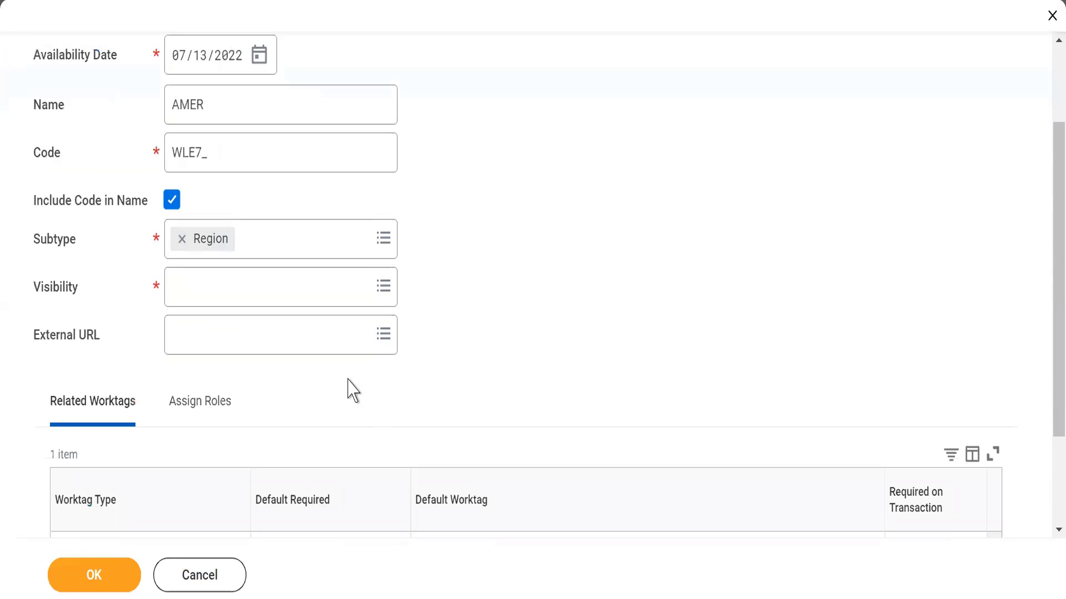
{"action": "left_click", "coordinate": [191, 304]}
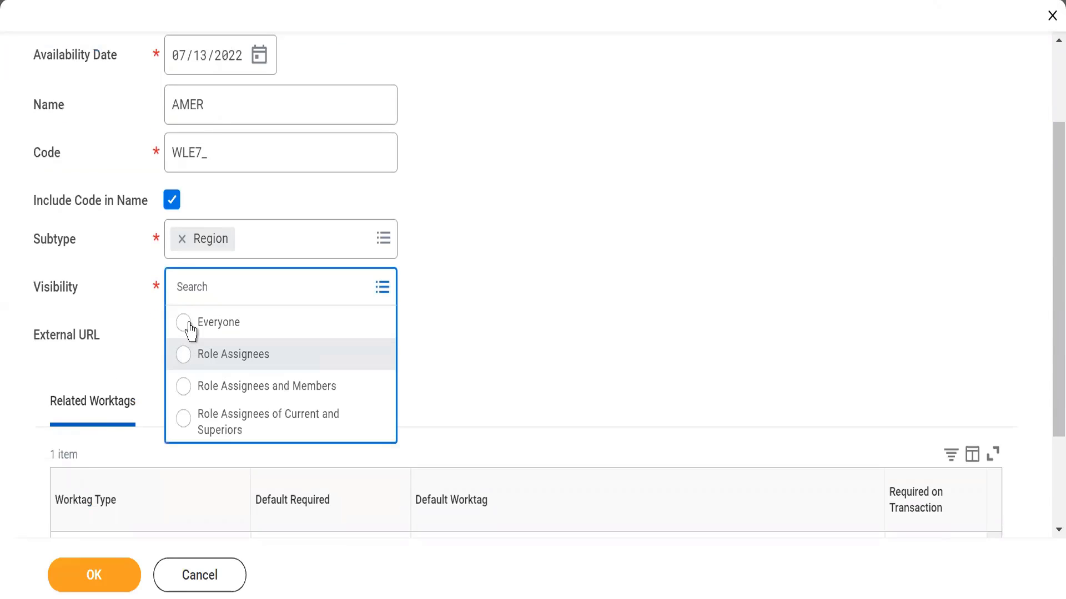
{"action": "left_click", "coordinate": [188, 321]}
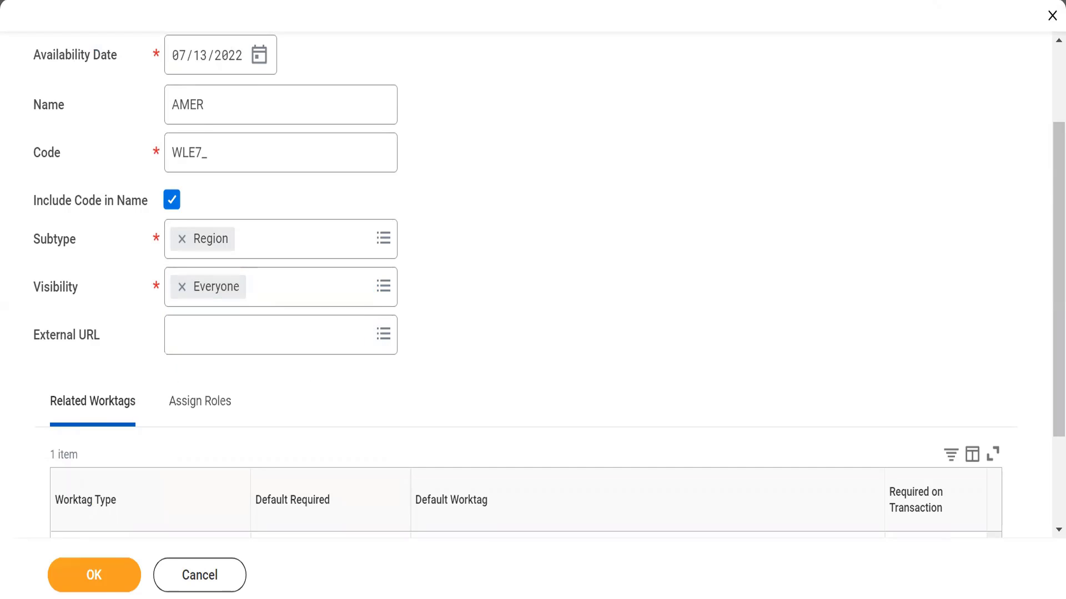
{"action": "left_click", "coordinate": [93, 576]}
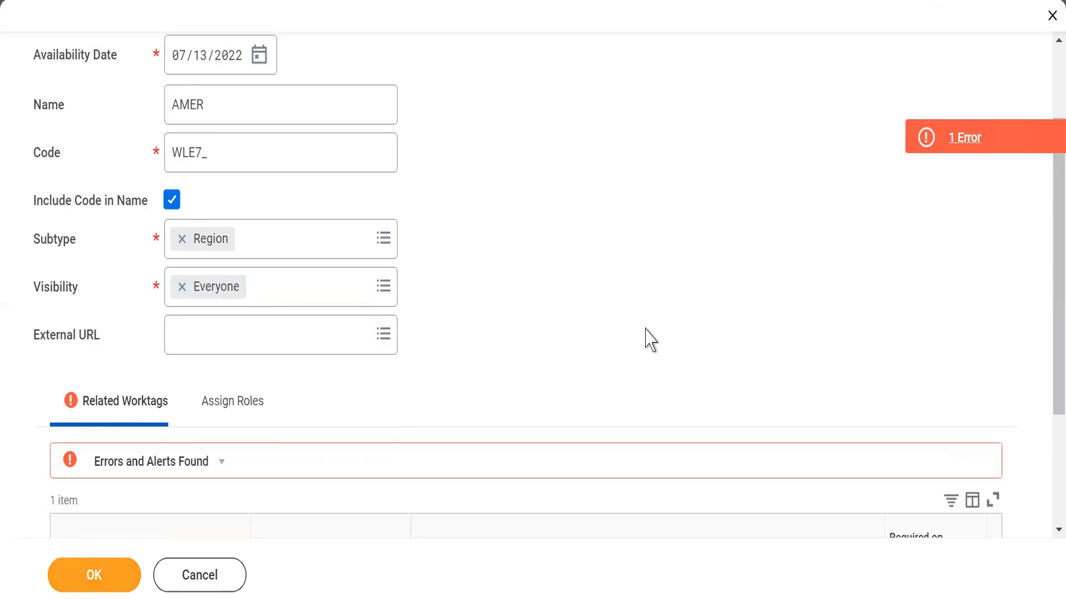
{"action": "scroll", "coordinate": [650, 339], "scroll_direction": "down", "scroll_amount": 3}
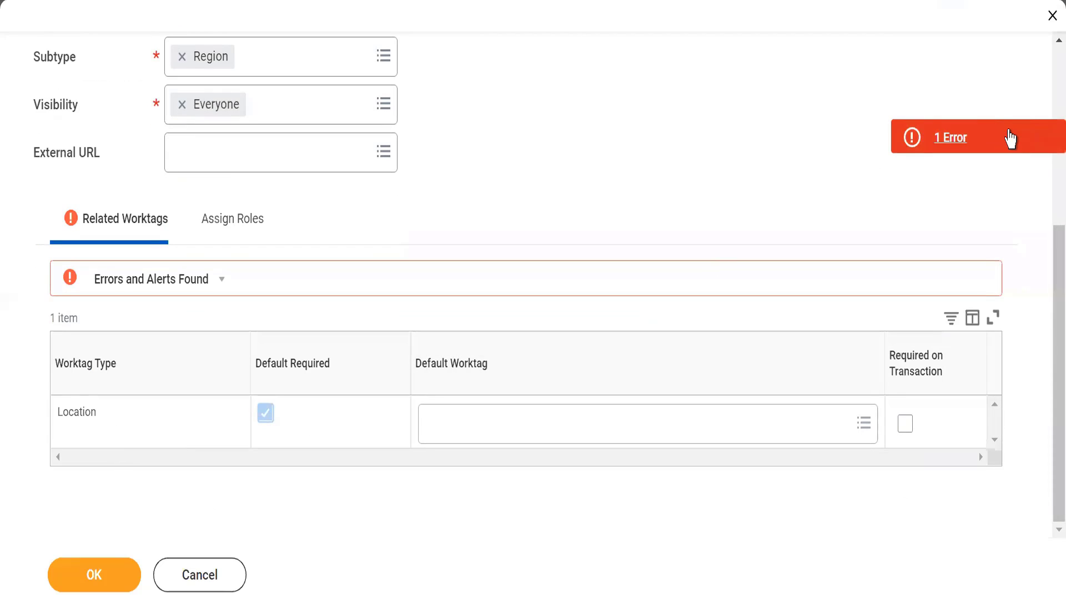
- Change the region's name to APAC
{"action": "scroll", "coordinate": [1046, 55], "scroll_direction": "up", "scroll_amount": 5}
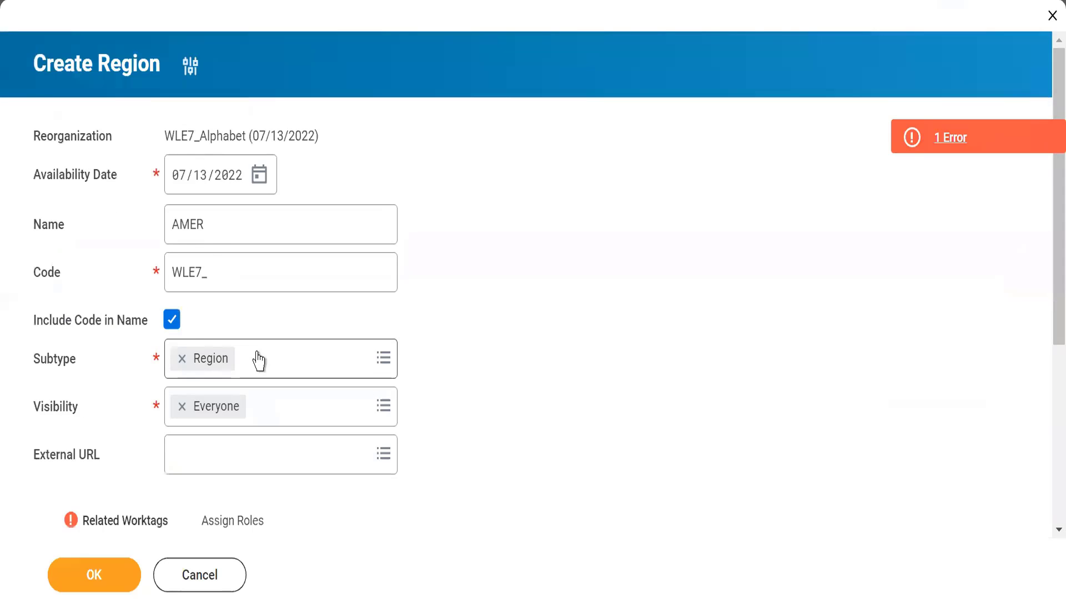
{"action": "double_click", "coordinate": [219, 233]}
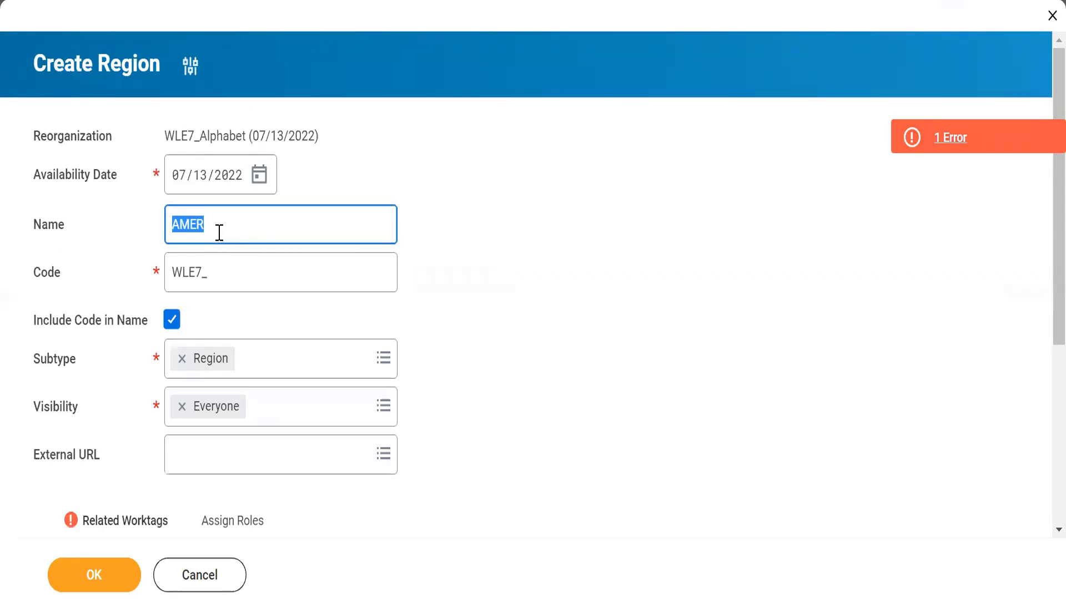
{"action": "type", "text": "APAC"}
{"action": "left_click", "coordinate": [504, 300]}
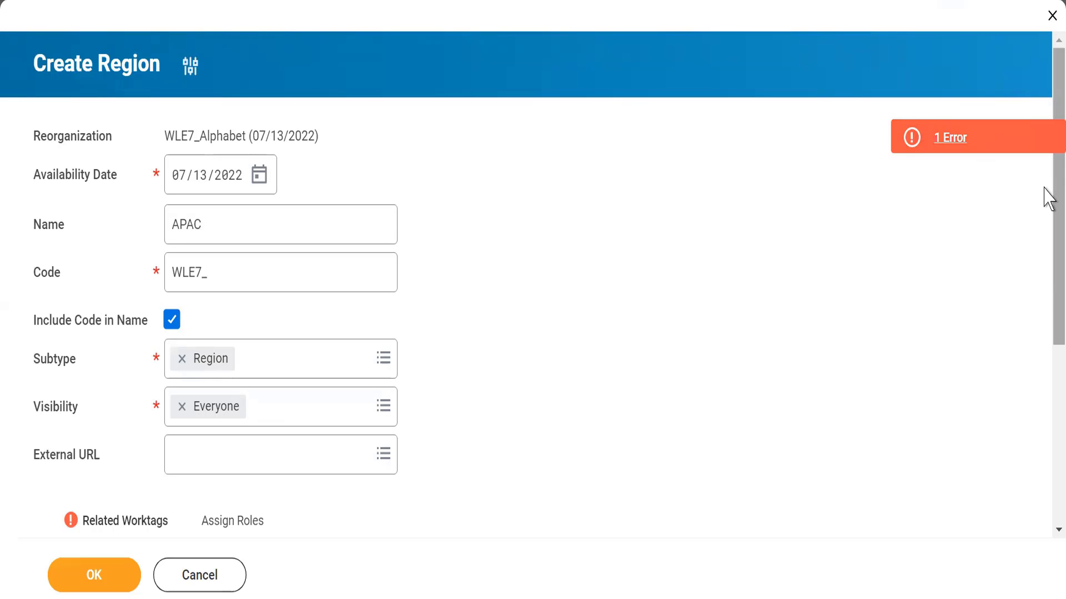
- Set the default worktag for the Location worktag type to WLE7_Mumbai and submit the region
{"action": "scroll", "coordinate": [1047, 333], "scroll_direction": "down", "scroll_amount": 5}
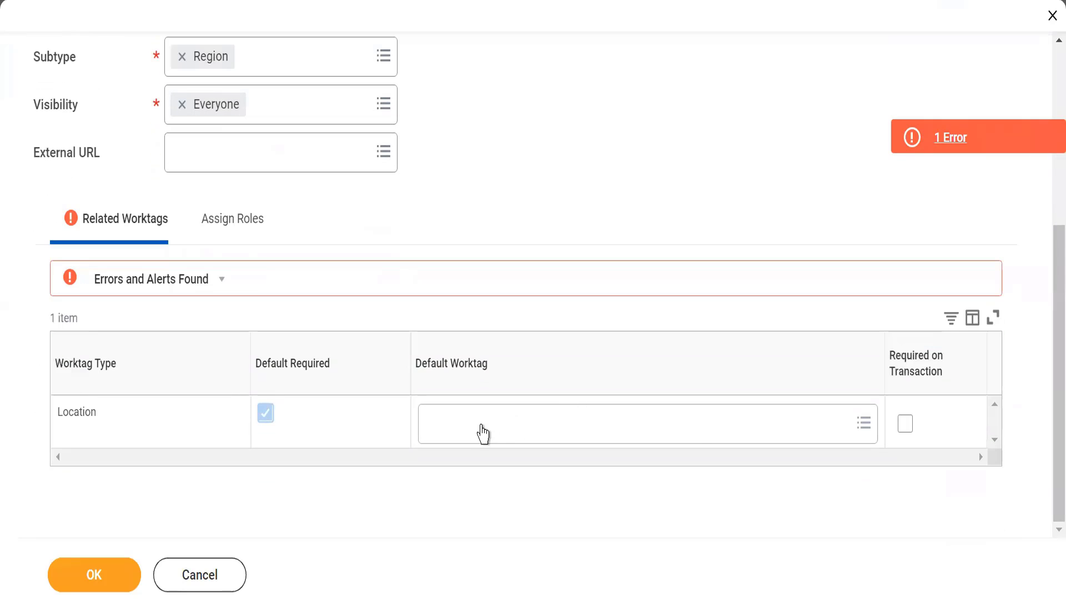
{"action": "left_click", "coordinate": [482, 434]}
{"action": "type", "text": "W"}
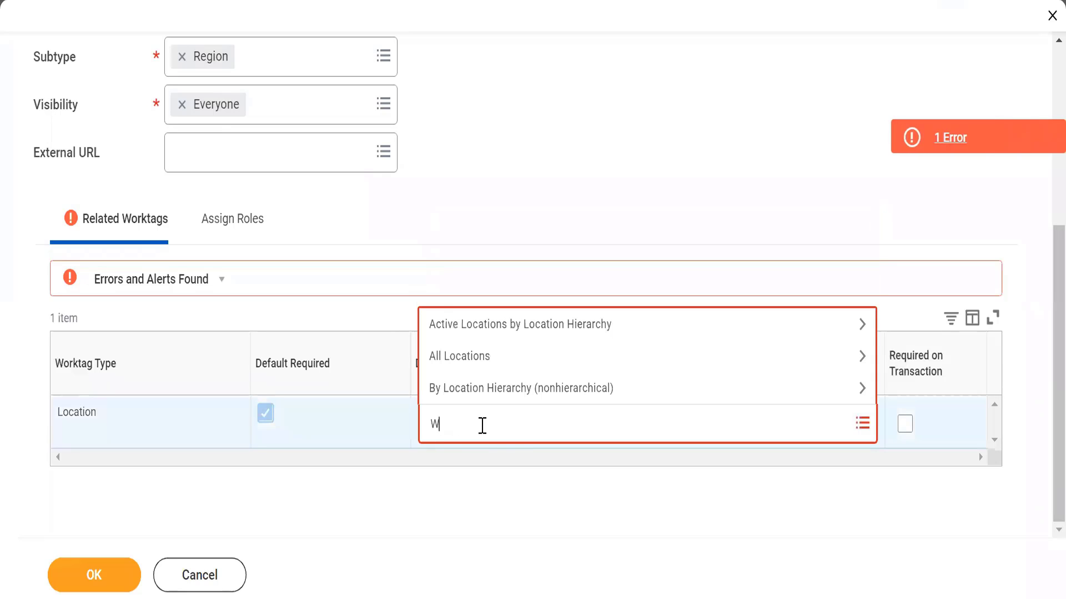
{"action": "type", "text": "LE7_"}
{"action": "key", "text": "Return"}
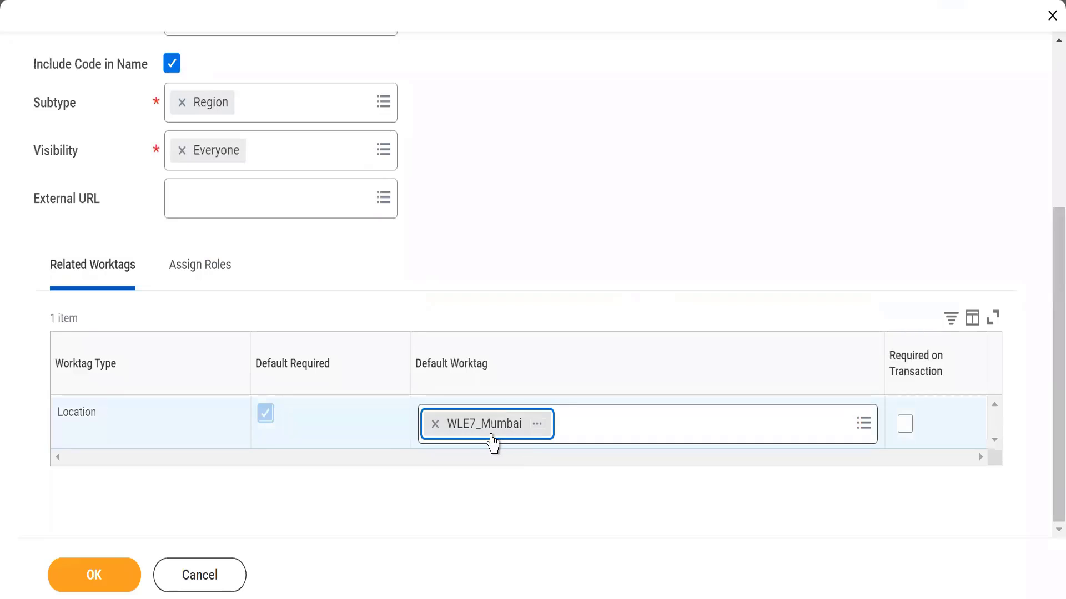
{"action": "left_click", "coordinate": [463, 503]}
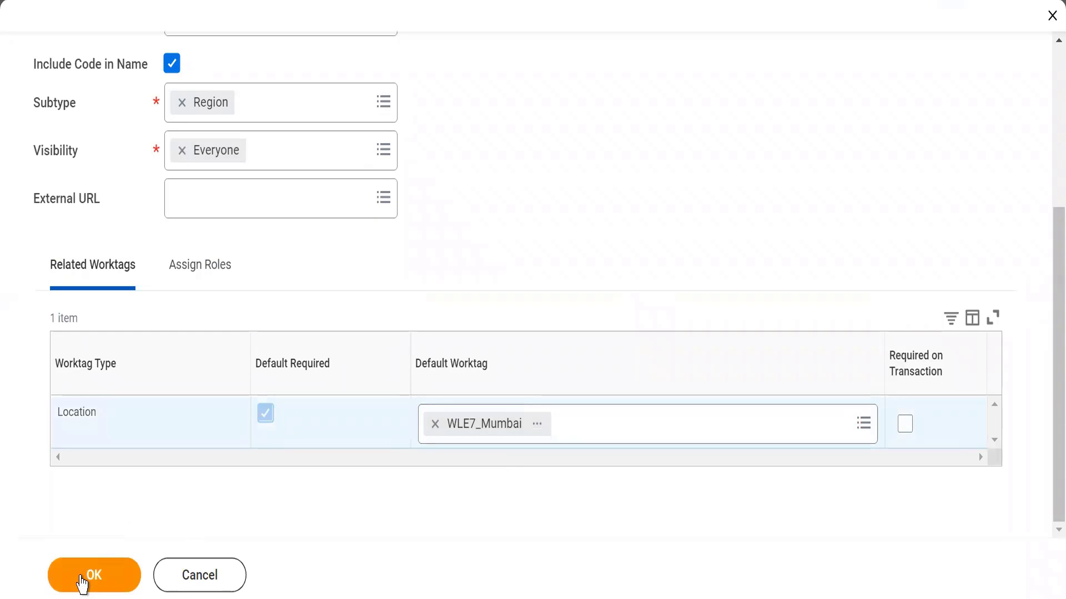
{"action": "left_click", "coordinate": [83, 577]}
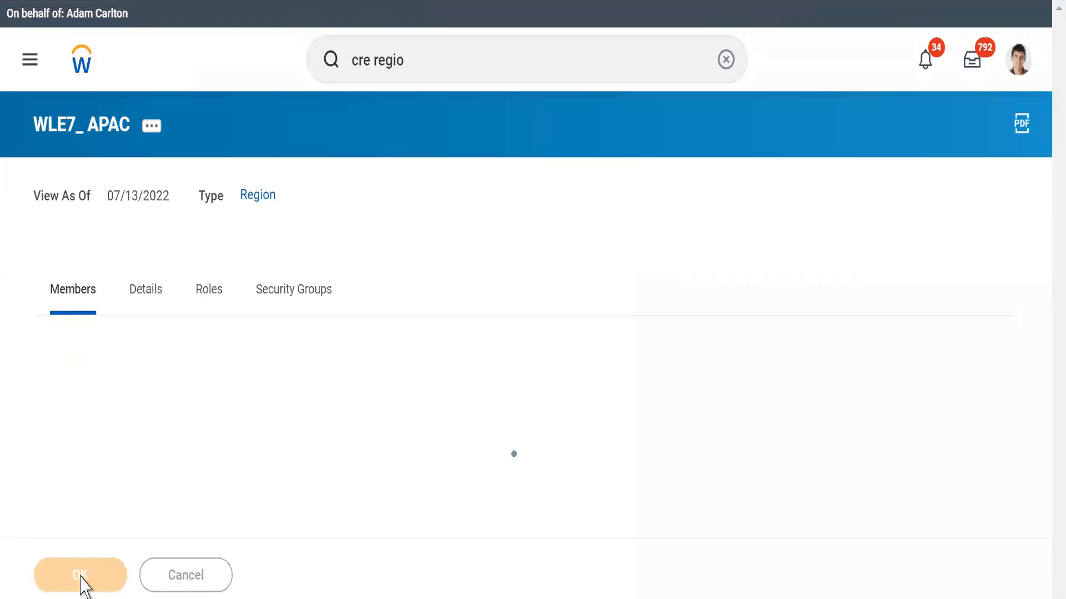
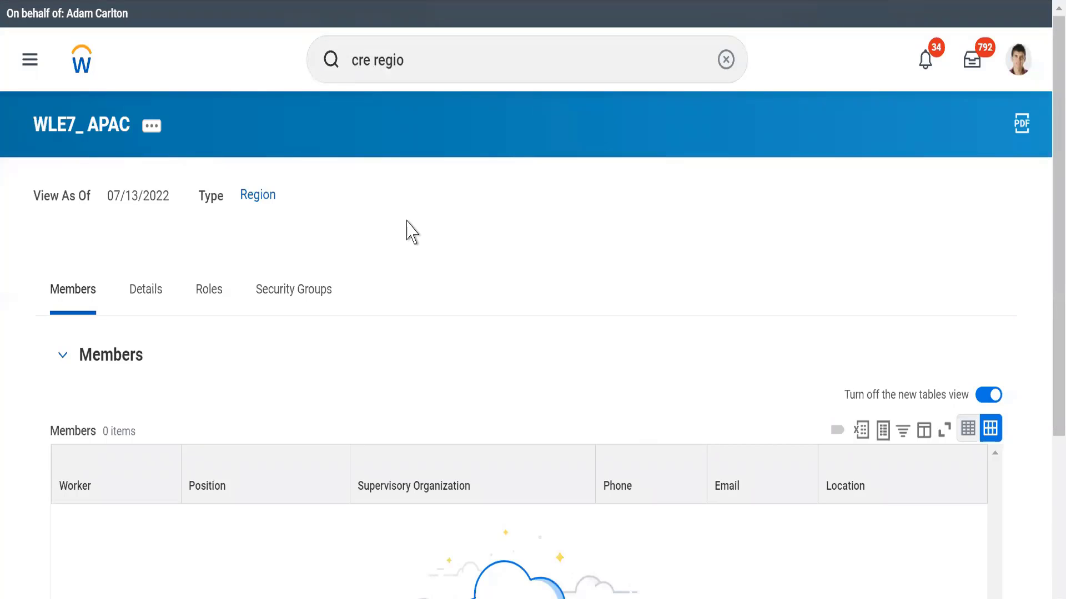
- Review the details of the APAC region and switch back to the Notepad notes on organization types
{"action": "left_click", "coordinate": [148, 306]}
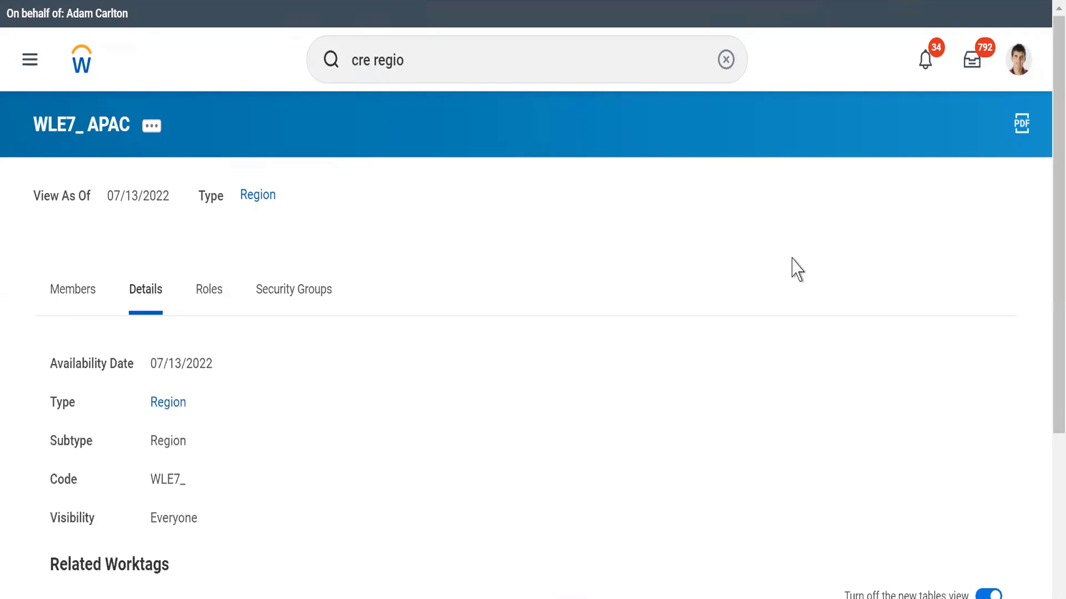
{"action": "mouse_move", "coordinate": [1047, 278]}
{"action": "left_mouse_down"}
{"action": "mouse_move", "coordinate": [1048, 436]}
{"action": "mouse_move", "coordinate": [1023, 294]}
{"action": "mouse_move", "coordinate": [1047, 269]}
{"action": "left_mouse_up"}
{"action": "key", "text": "alt+Tab"}
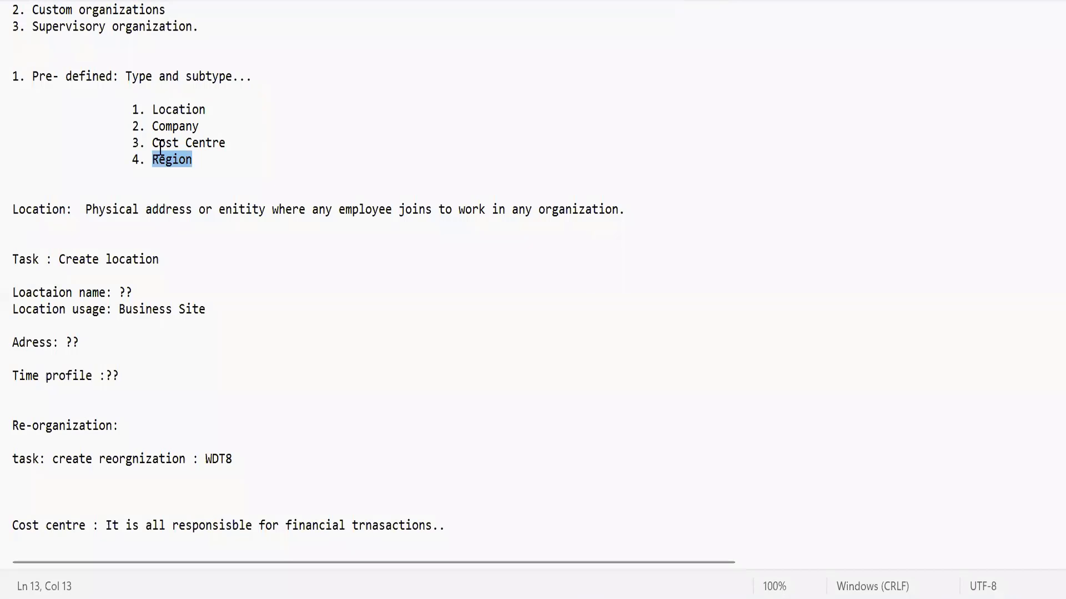
- In the notes, replace the reorganization name WDT8 in the create reorganization task line with WLE7_Alphabet
{"action": "left_click", "coordinate": [207, 176]}
{"action": "left_click_drag", "start_coordinate": [132, 109], "coordinate": [264, 176]}
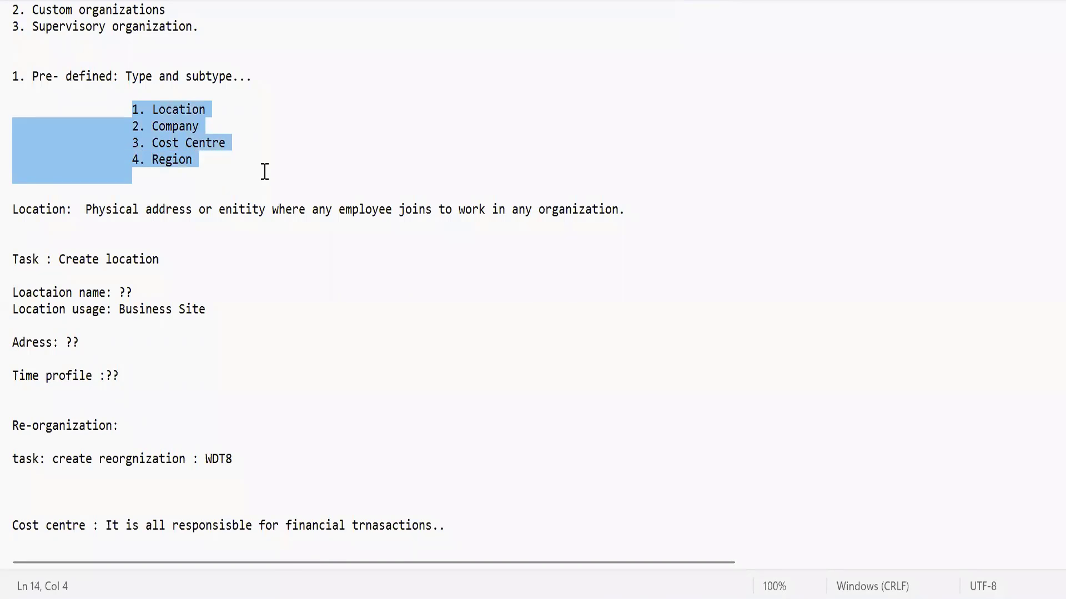
{"action": "double_click", "coordinate": [211, 458]}
{"action": "type", "text": "WLES"}
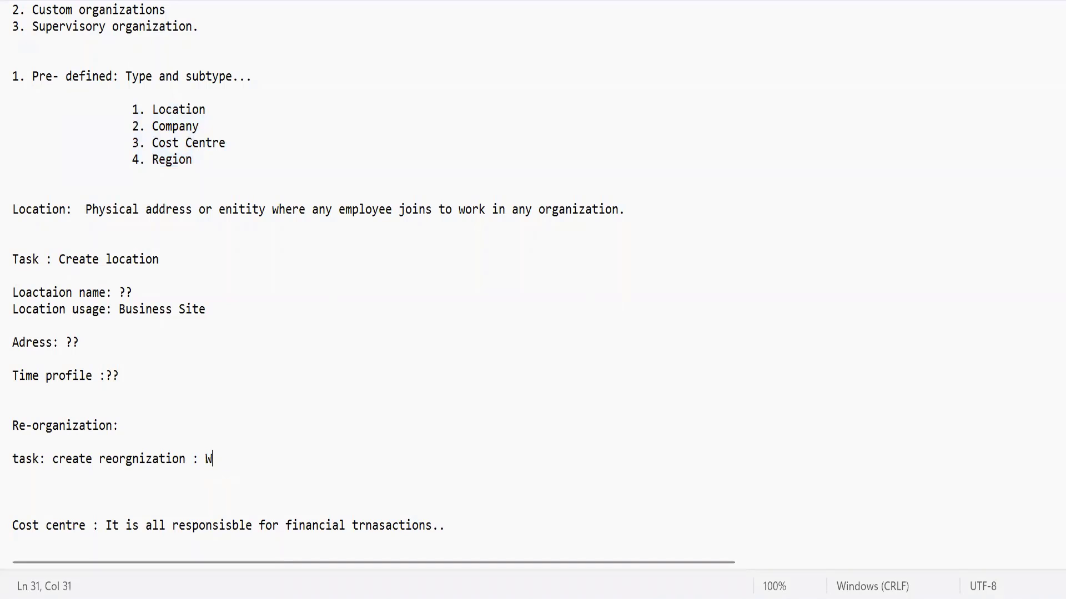
{"action": "key", "text": "BackSpace"}
{"action": "type", "text": "7_Alphabet"}
{"action": "left_click", "coordinate": [352, 472]}
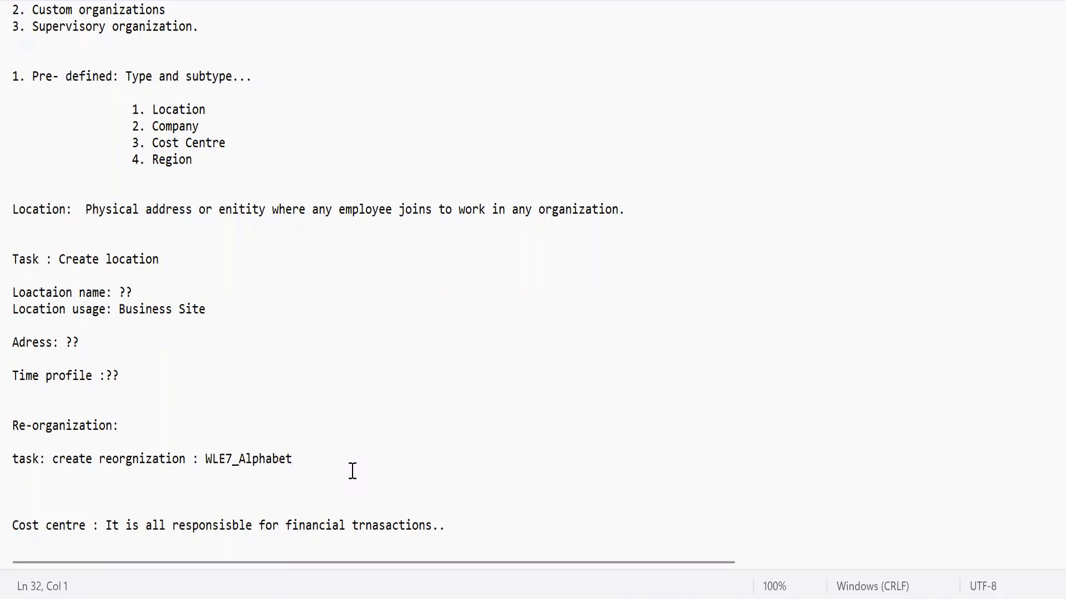
- Review the cost centre notes, covering Technology and its Core Tech, Data Sciences and ERP branches with their sub-areas
{"action": "key", "text": "Down"}
{"action": "key", "text": "Down"}
{"action": "key", "text": "Down"}
{"action": "key", "text": "Down"}
{"action": "key", "text": "Down"}
{"action": "key", "text": "Down"}
{"action": "key", "text": "Down"}
{"action": "key", "text": "Down"}
{"action": "key", "text": "Down"}
{"action": "key", "text": "Down"}
{"action": "key", "text": "Down"}
{"action": "key", "text": "Down"}
{"action": "key", "text": "Down"}
{"action": "key", "text": "Down"}
{"action": "key", "text": "Down"}
{"action": "key", "text": "Down"}
{"action": "key", "text": "Down"}
{"action": "key", "text": "Down"}
{"action": "key", "text": "Down"}
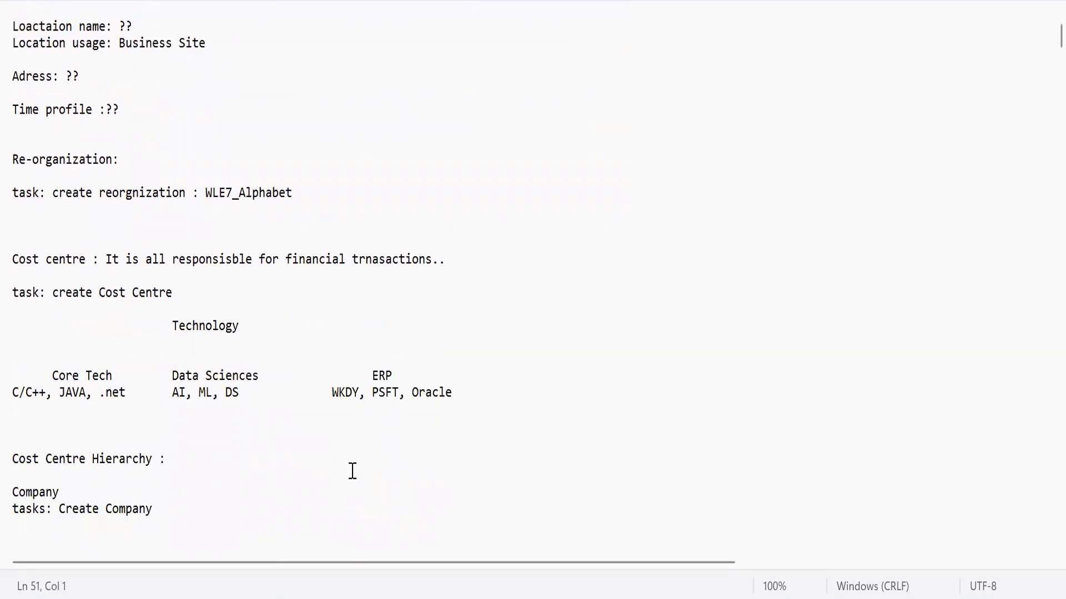
{"action": "key", "text": "Down"}
{"action": "key", "text": "Down"}
{"action": "key", "text": "Down"}
{"action": "key", "text": "Down"}
{"action": "key", "text": "Down"}
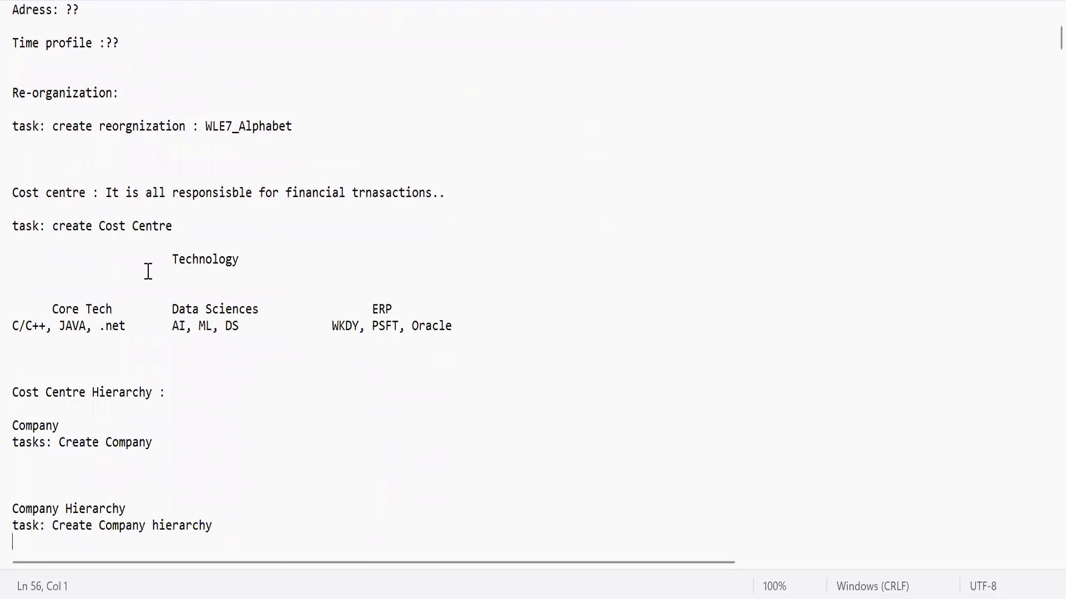
{"action": "left_click", "coordinate": [155, 258]}
{"action": "mouse_move", "coordinate": [229, 248]}
{"action": "left_mouse_down"}
{"action": "mouse_move", "coordinate": [300, 258]}
{"action": "mouse_move", "coordinate": [238, 261]}
{"action": "left_mouse_up"}
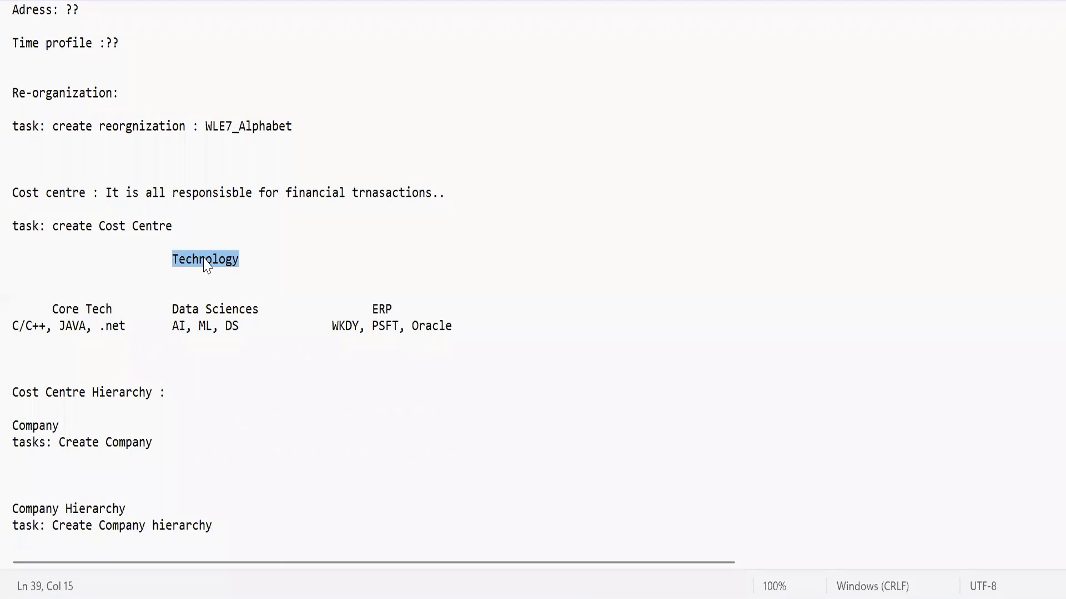
{"action": "left_click_drag", "start_coordinate": [52, 308], "coordinate": [264, 309]}
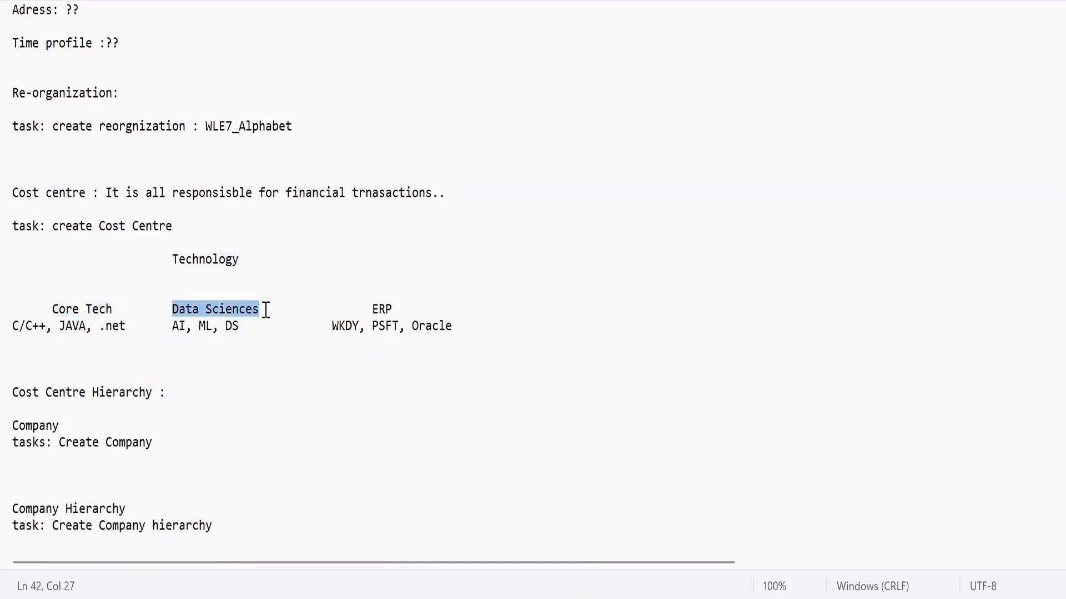
{"action": "left_click_drag", "start_coordinate": [379, 309], "coordinate": [434, 308]}
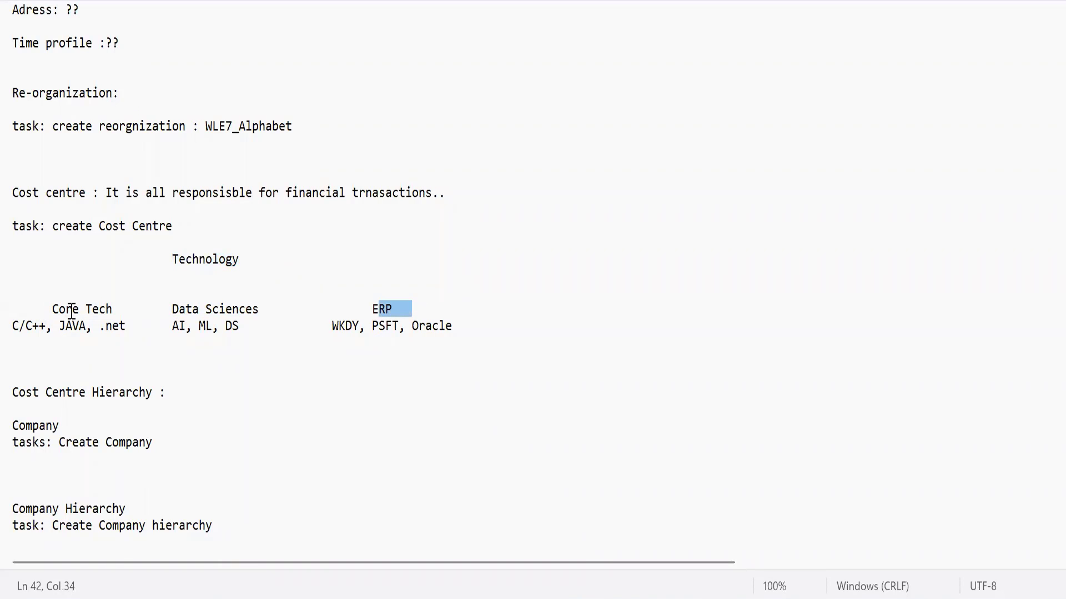
{"action": "left_click", "coordinate": [27, 325]}
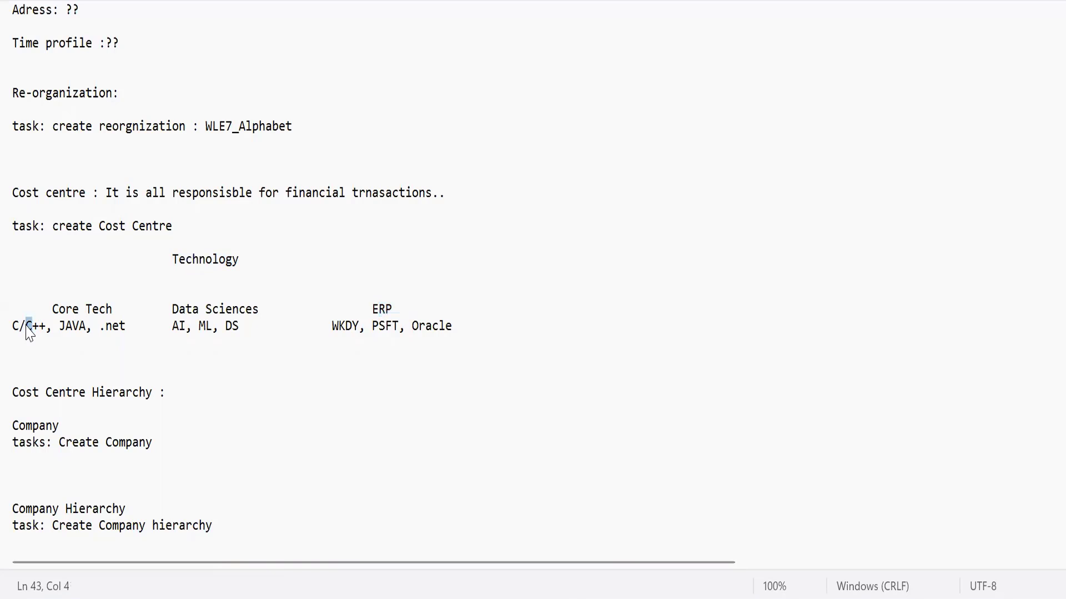
{"action": "double_click", "coordinate": [72, 327]}
{"action": "double_click", "coordinate": [119, 326]}
{"action": "left_click", "coordinate": [195, 311]}
{"action": "double_click", "coordinate": [175, 327]}
{"action": "left_click", "coordinate": [201, 327]}
{"action": "double_click", "coordinate": [204, 327]}
{"action": "double_click", "coordinate": [231, 327]}
{"action": "double_click", "coordinate": [377, 309]}
{"action": "double_click", "coordinate": [340, 326]}
{"action": "left_click", "coordinate": [395, 328]}
{"action": "double_click", "coordinate": [395, 328]}
{"action": "double_click", "coordinate": [421, 327]}
{"action": "left_click", "coordinate": [433, 348]}
{"action": "left_click_drag", "start_coordinate": [172, 259], "coordinate": [464, 325]}
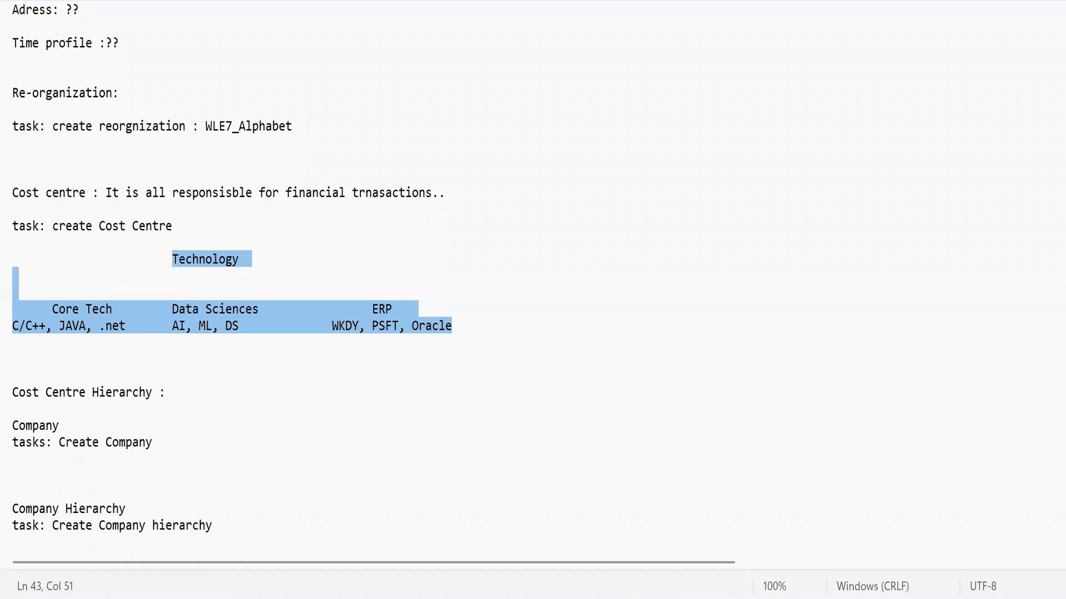
- Switch back to Workday, search for WLE7_ and open the WLE7_ Technology cost center
{"action": "mouse_move", "coordinate": [698, 598]}
{"action": "left_click", "coordinate": [698, 527]}
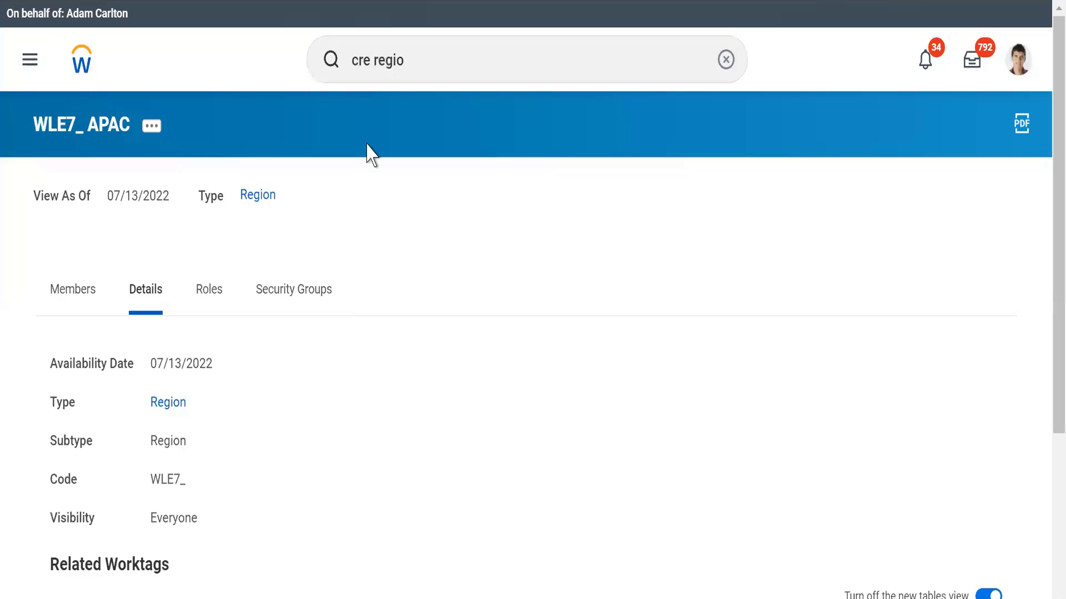
{"action": "triple_click", "coordinate": [459, 67]}
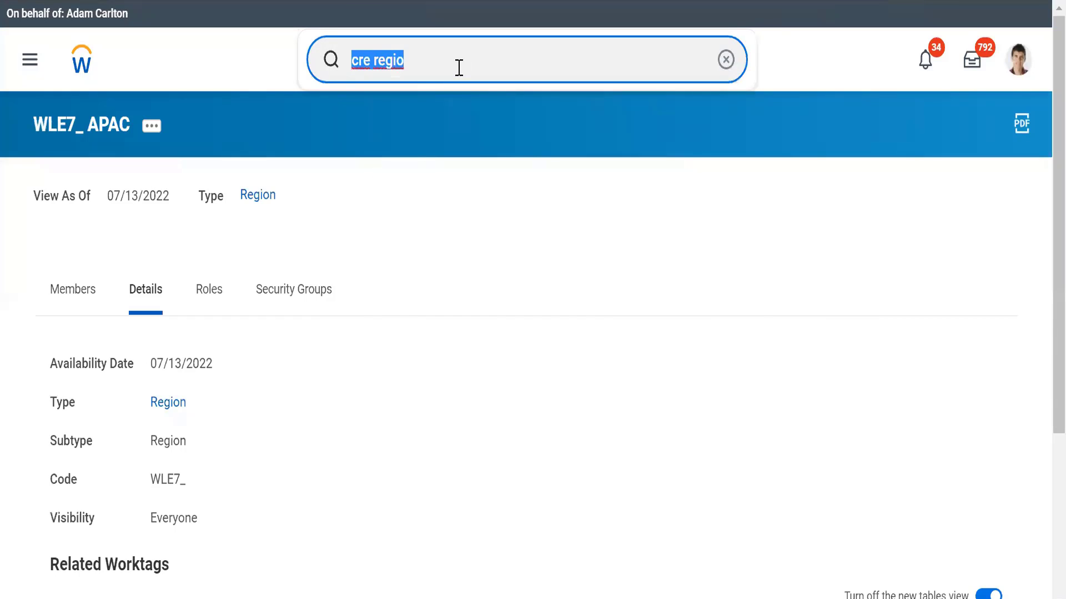
{"action": "type", "text": "WDLE7_"}
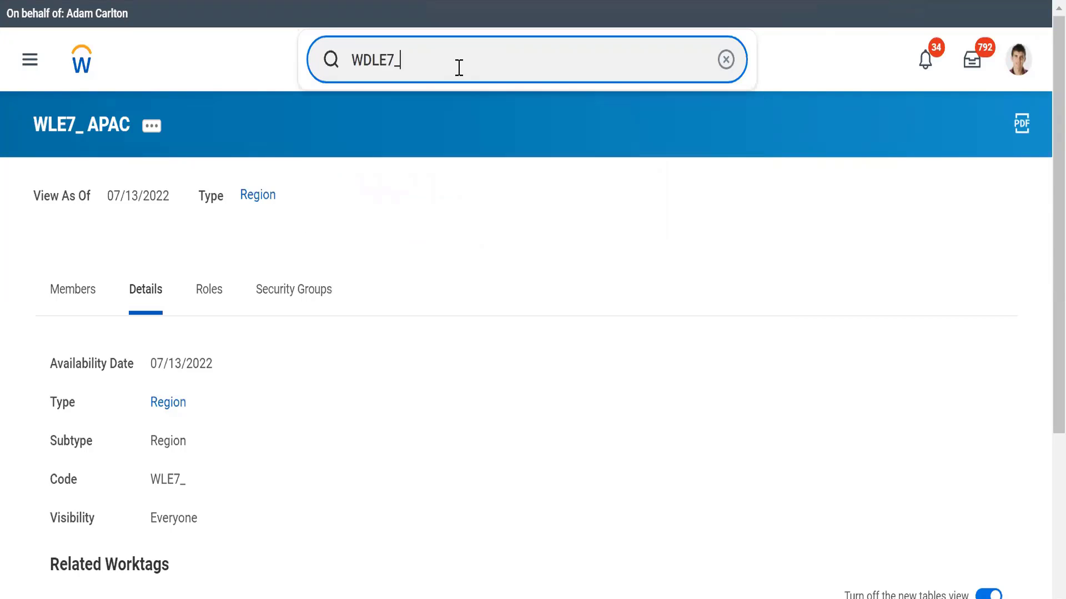
{"action": "key", "text": "BackSpace"}
{"action": "key", "text": "BackSpace"}
{"action": "key", "text": "BackSpace"}
{"action": "key", "text": "BackSpace"}
{"action": "key", "text": "BackSpace"}
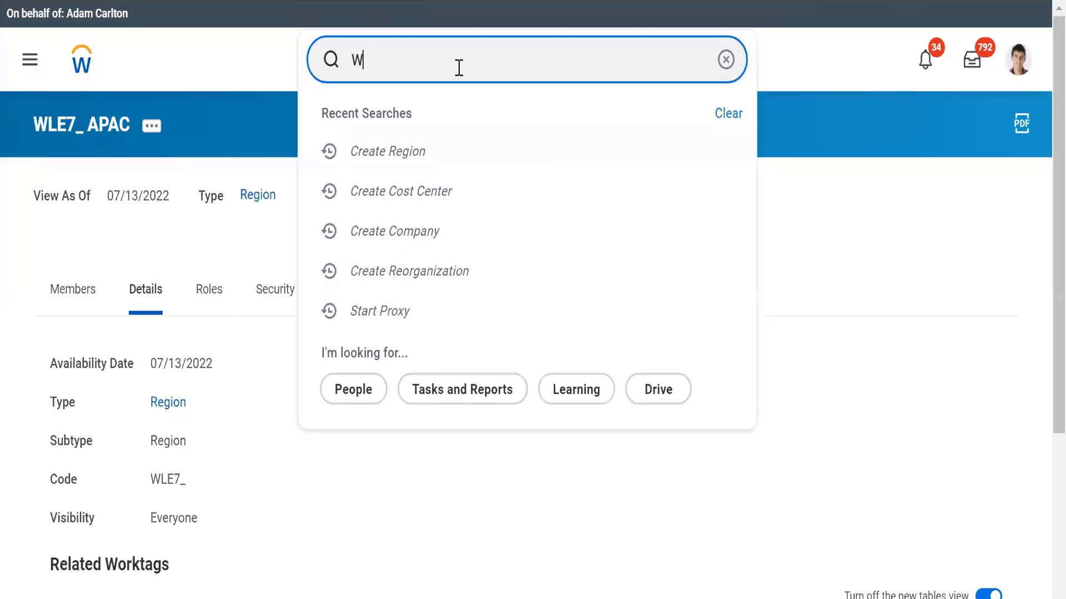
{"action": "type", "text": "LE7_"}
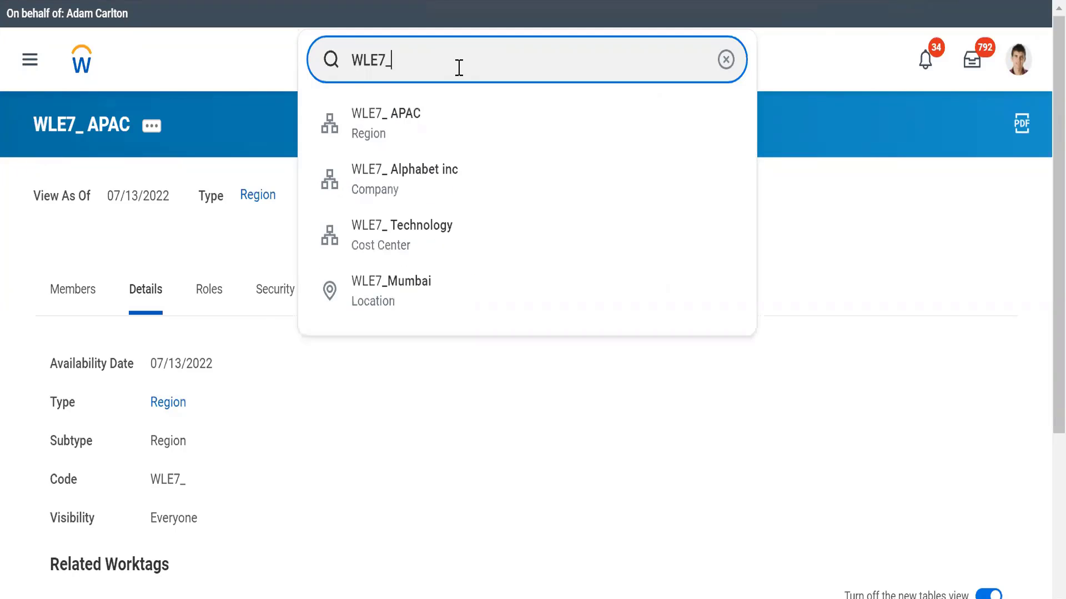
{"action": "left_click", "coordinate": [388, 238]}
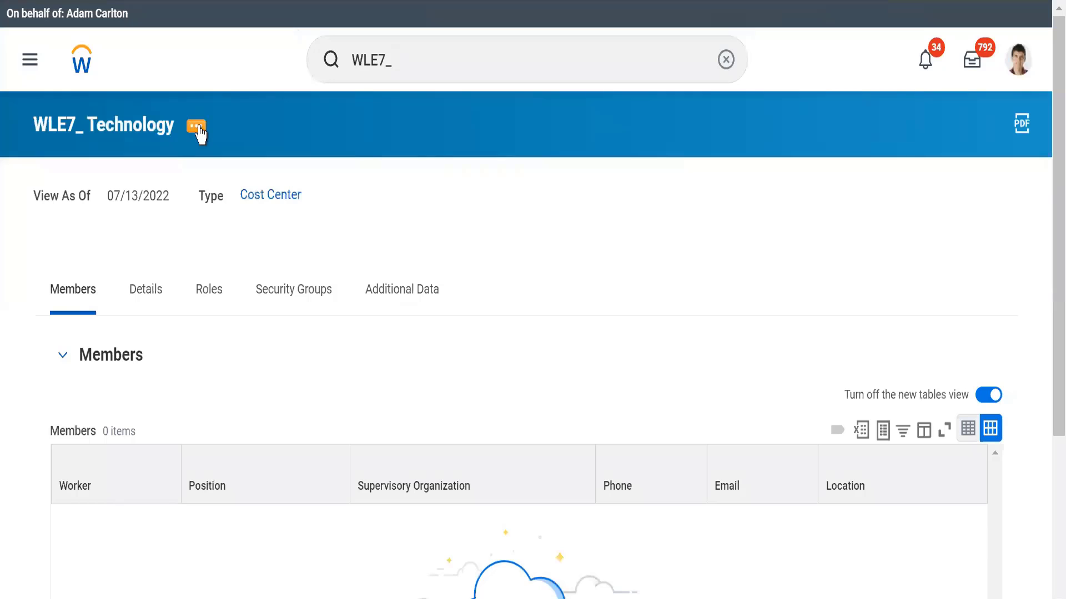
- Look through the related actions of the Technology cost center, including Reorganization, and close them
{"action": "left_click", "coordinate": [200, 132]}
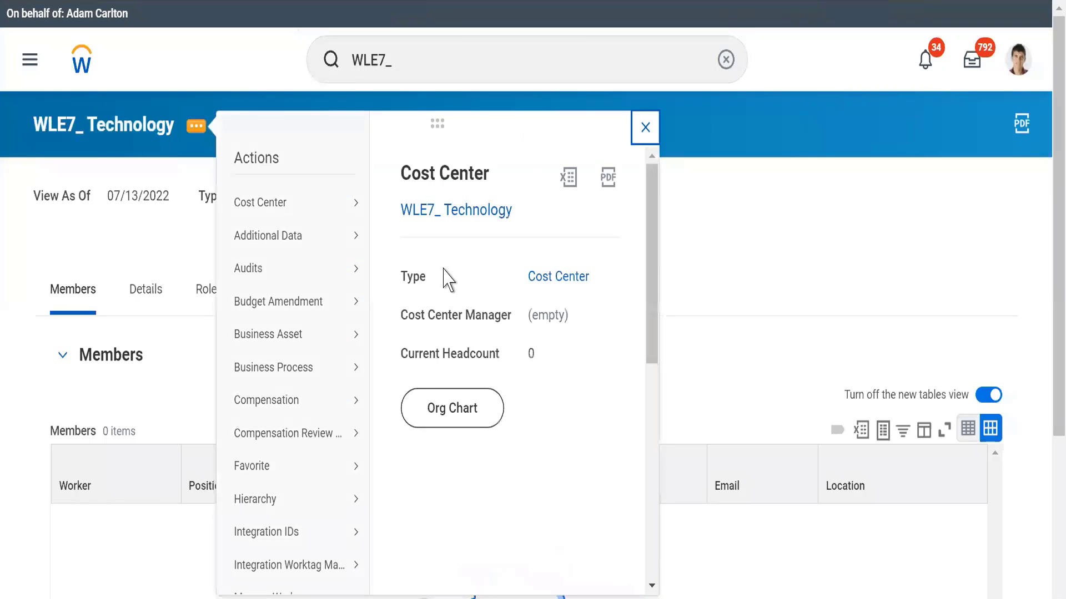
{"action": "left_click_drag", "start_coordinate": [656, 286], "coordinate": [655, 434]}
{"action": "mouse_move", "coordinate": [288, 439]}
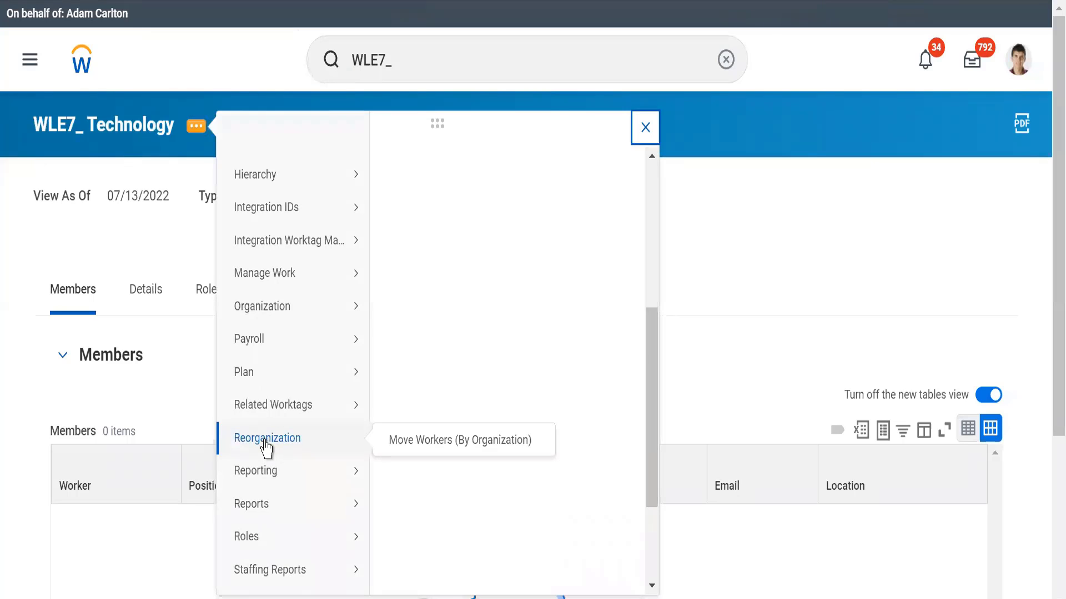
{"action": "left_click", "coordinate": [188, 243]}
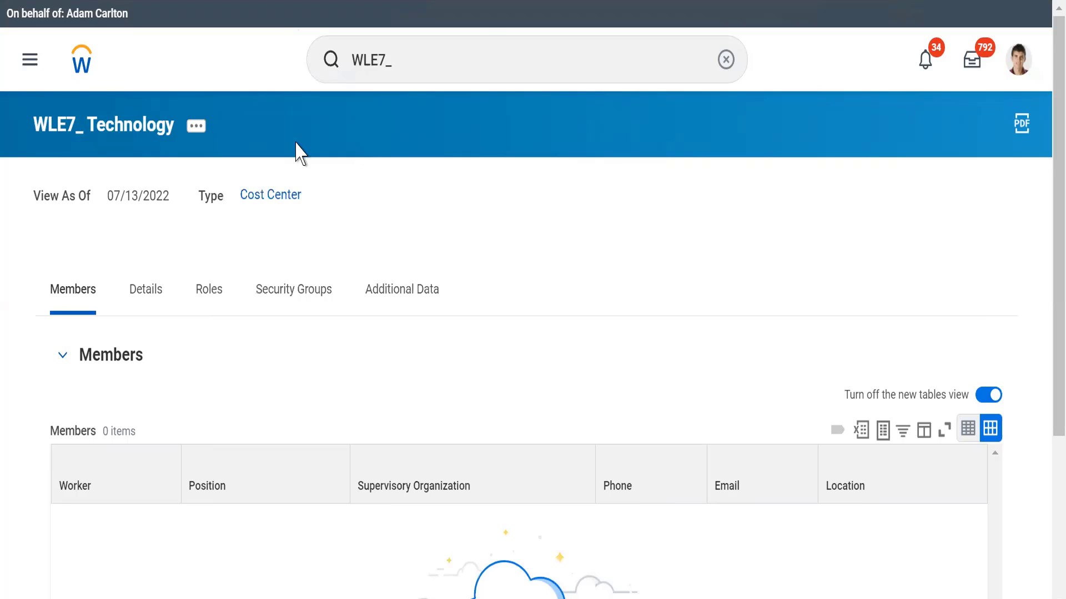
- Search for the Create Cost Center Hierarchy task and open it
{"action": "left_click", "coordinate": [418, 71]}
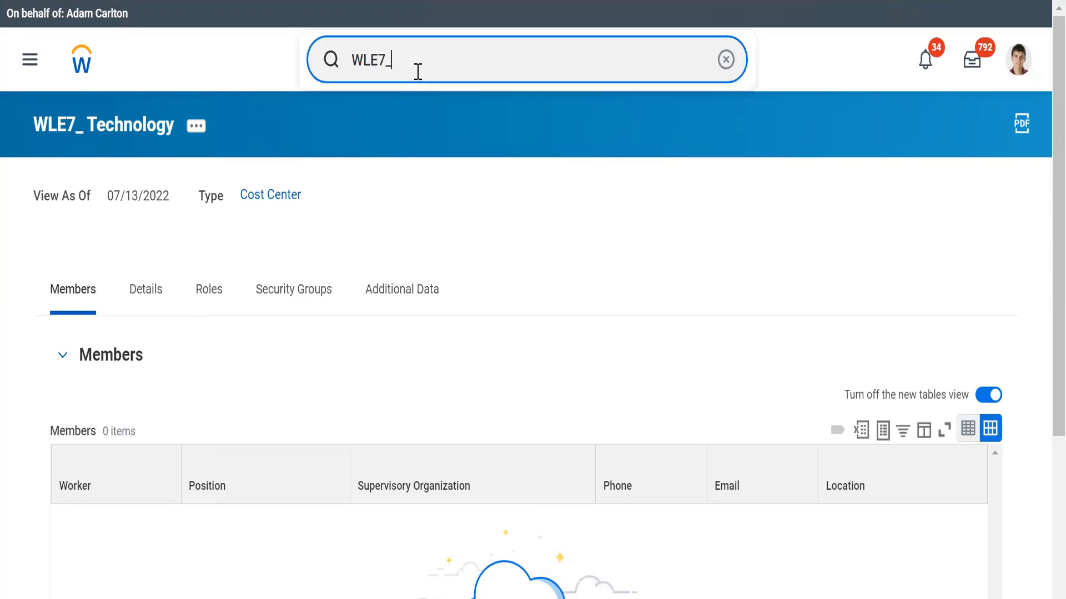
{"action": "left_click", "coordinate": [726, 59]}
{"action": "left_click", "coordinate": [402, 58]}
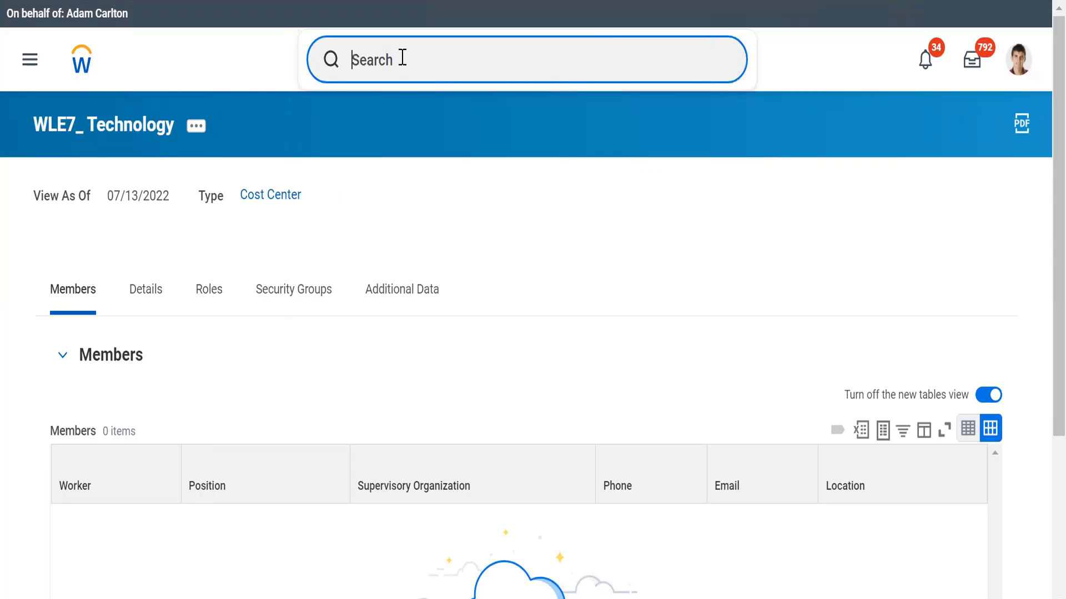
{"action": "type", "text": "c"}
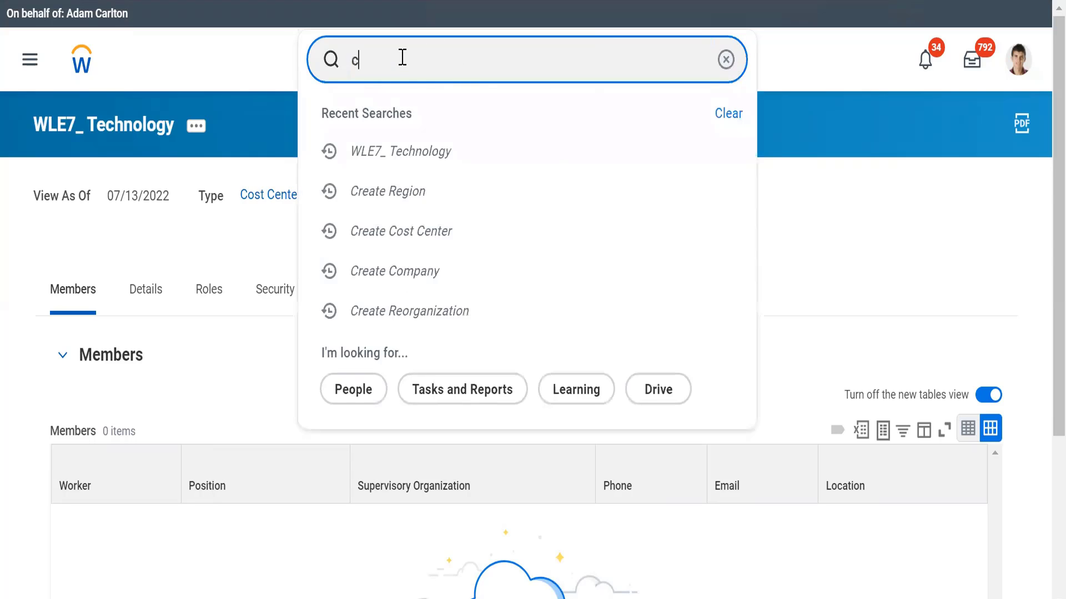
{"action": "type", "text": "re cost cen hier"}
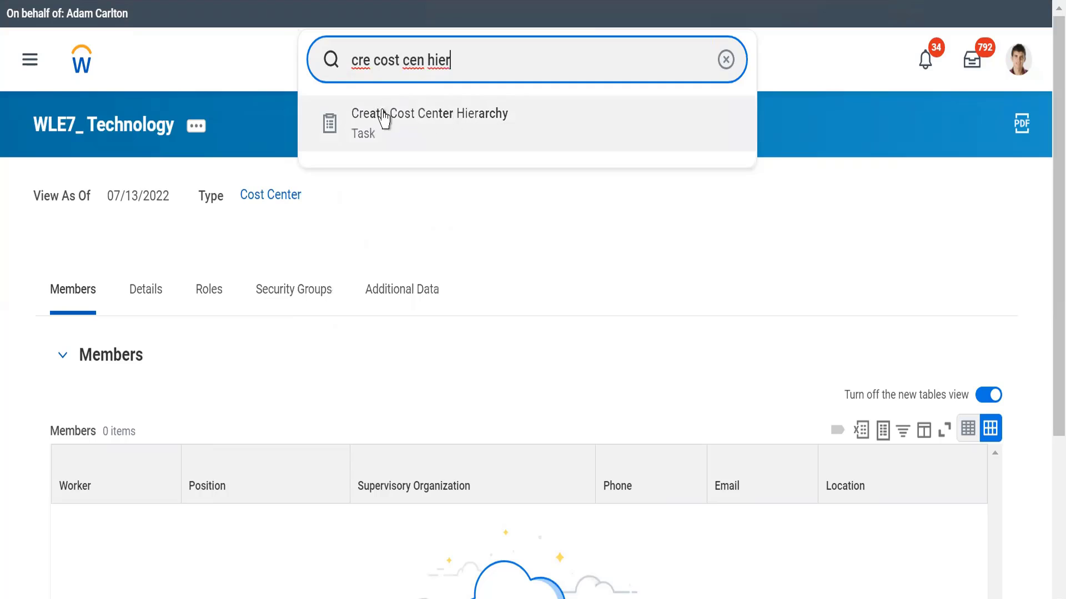
{"action": "left_click", "coordinate": [472, 124]}
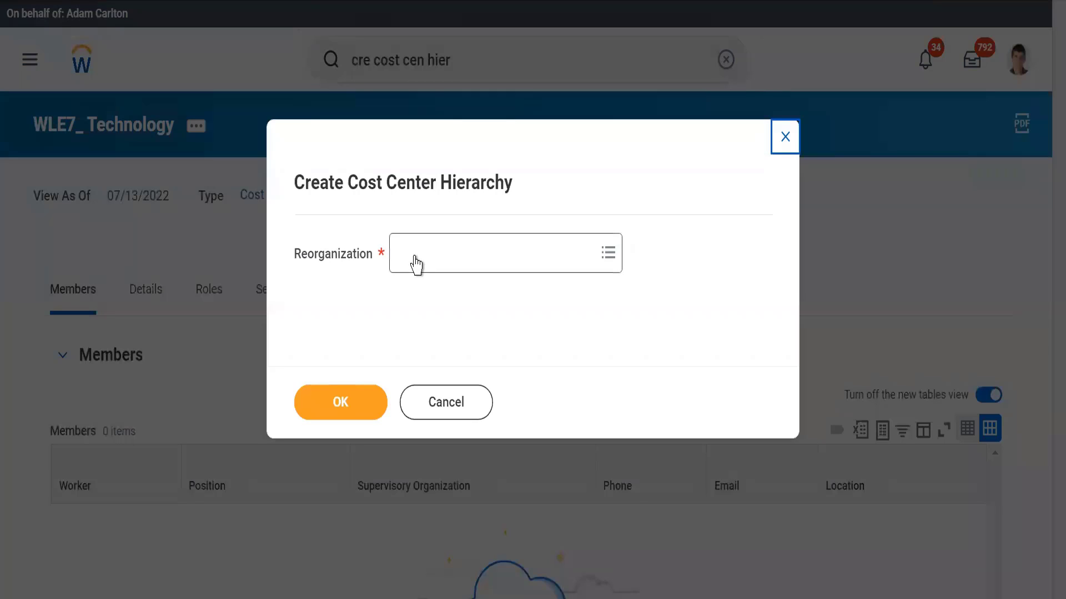
- Set the reorganization to WLE7_Alphabet (07/13/2022) and continue to the cost center hierarchy form
{"action": "left_click", "coordinate": [414, 258]}
{"action": "type", "text": "WL"}
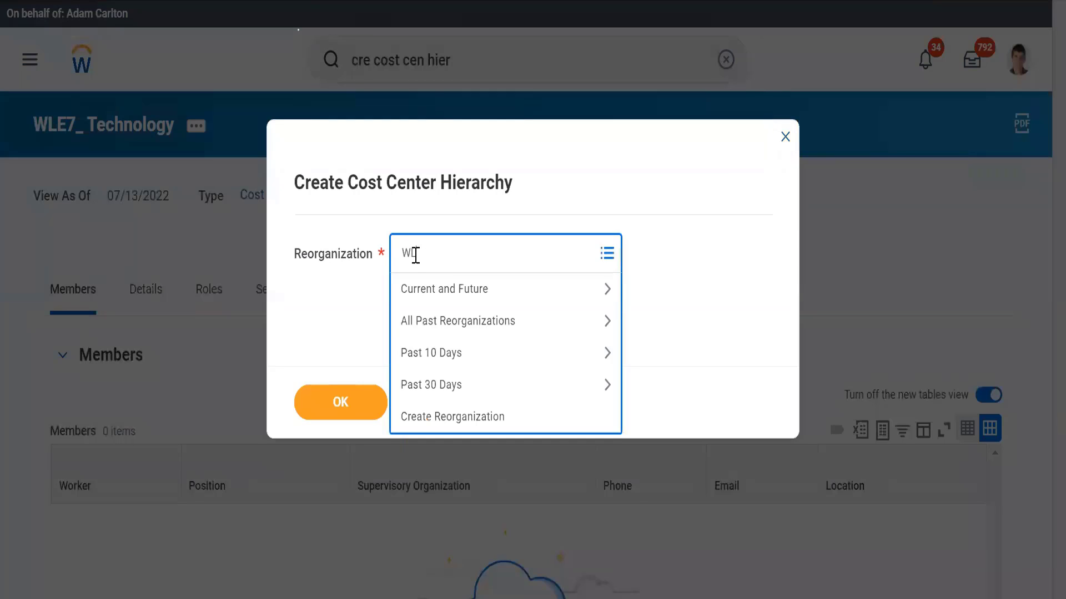
{"action": "type", "text": "E7_Alphabet (07/13/2022"}
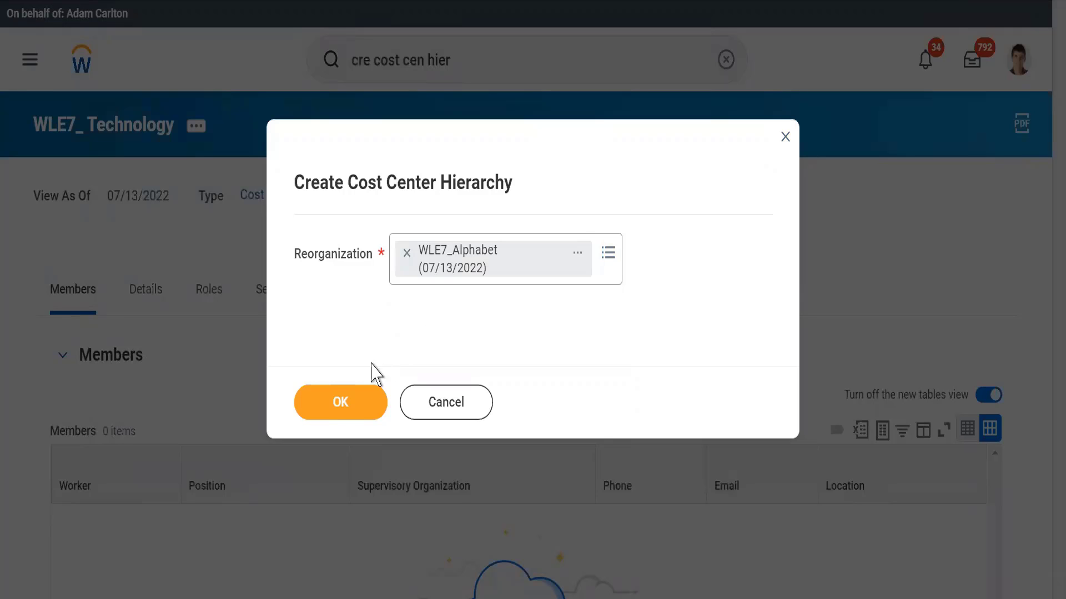
{"action": "left_click", "coordinate": [336, 407]}
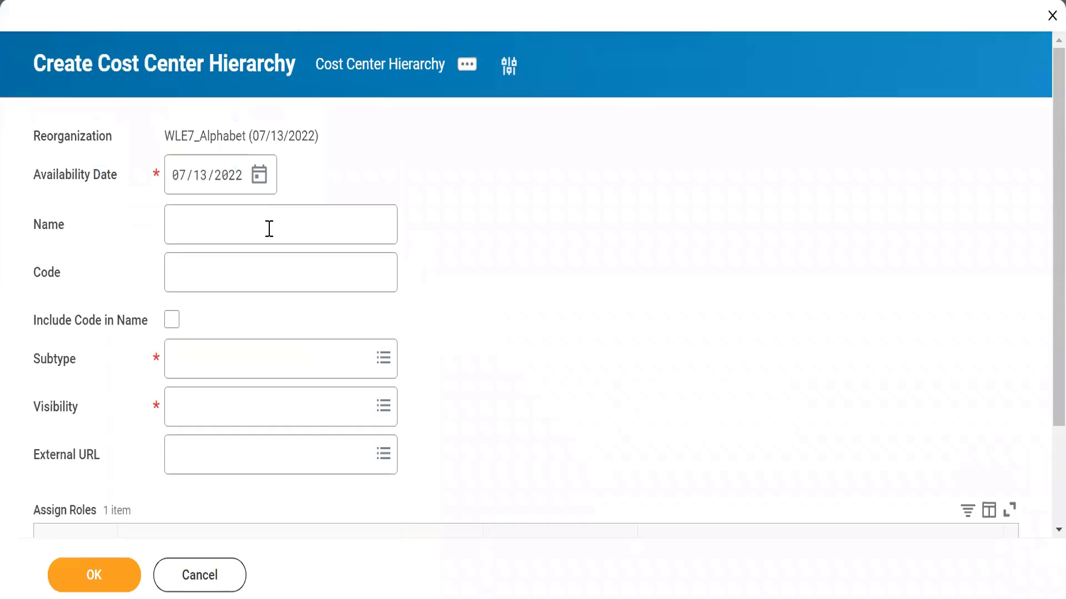
- Name the cost center hierarchy Technology, set its code to WLE7_ and include the code in the name
{"action": "left_click", "coordinate": [203, 228]}
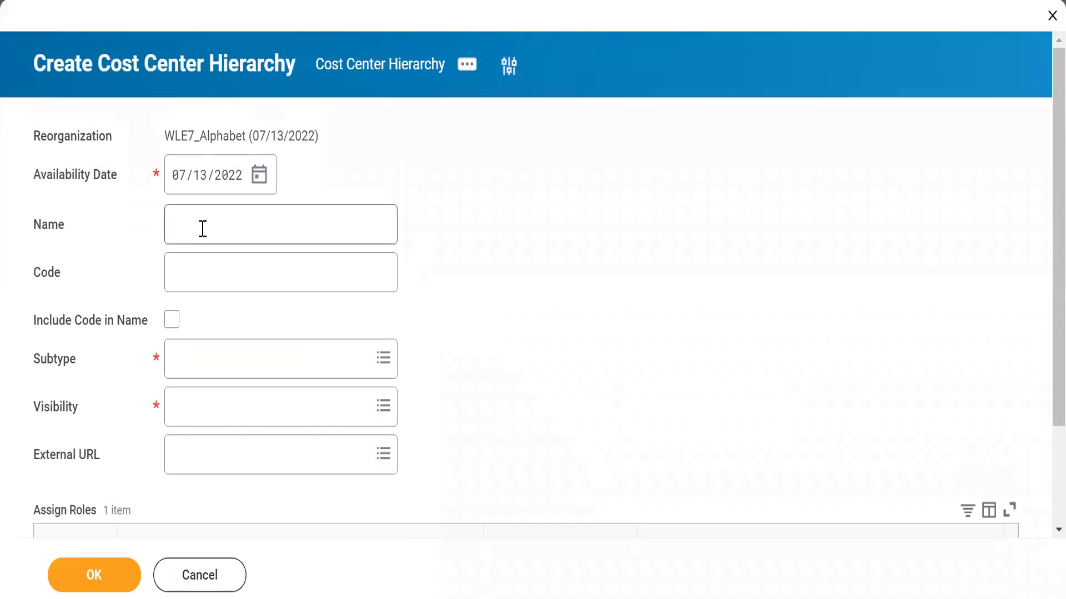
{"action": "type", "text": "T"}
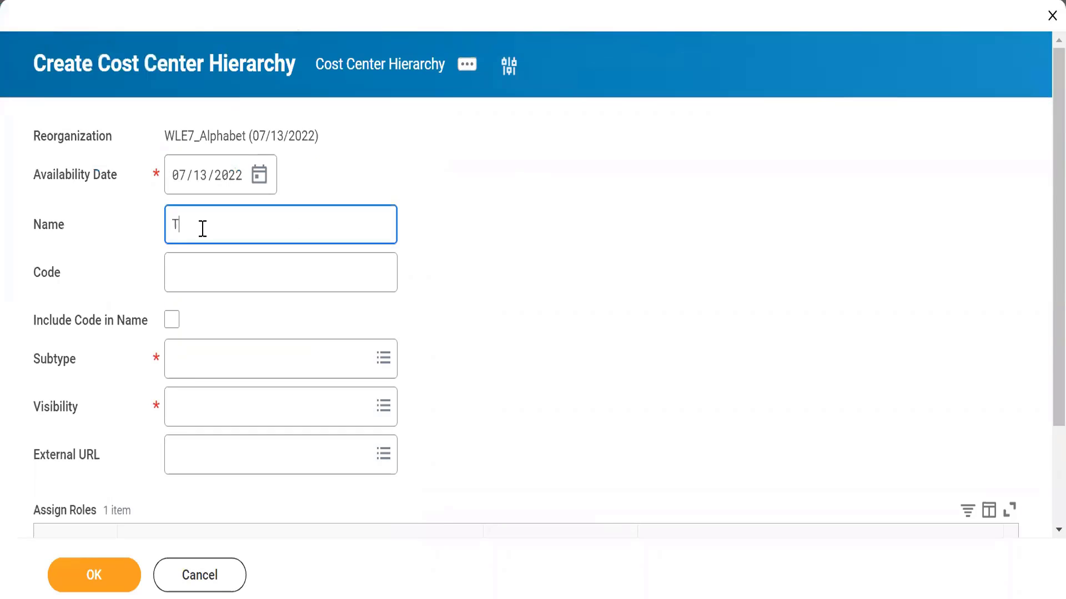
{"action": "type", "text": "ech"}
{"action": "type", "text": "nology"}
{"action": "left_click", "coordinate": [530, 269]}
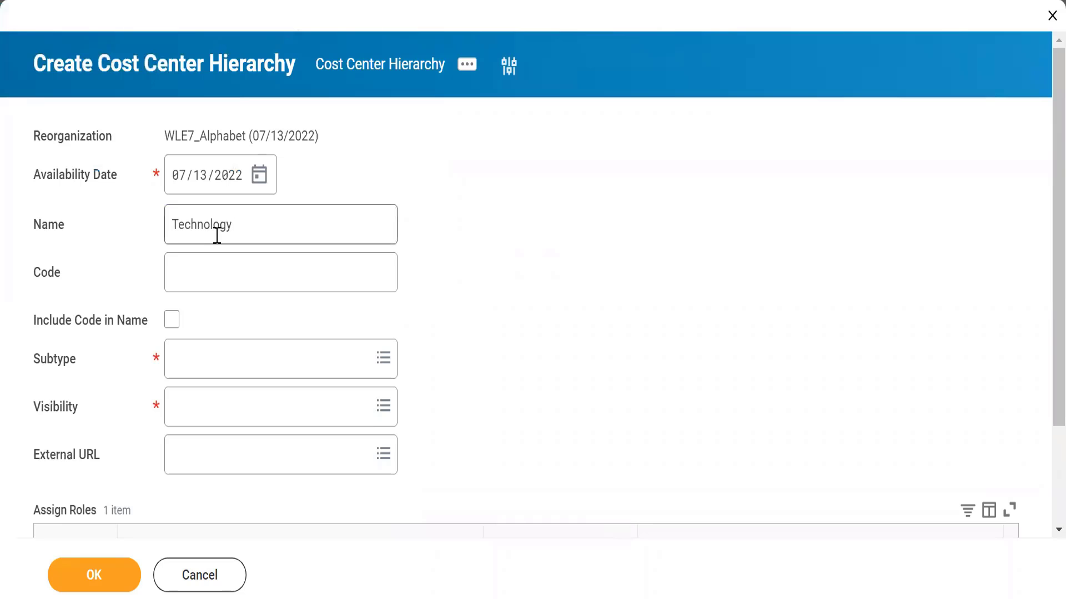
{"action": "left_click", "coordinate": [182, 267]}
{"action": "type", "text": "WL"}
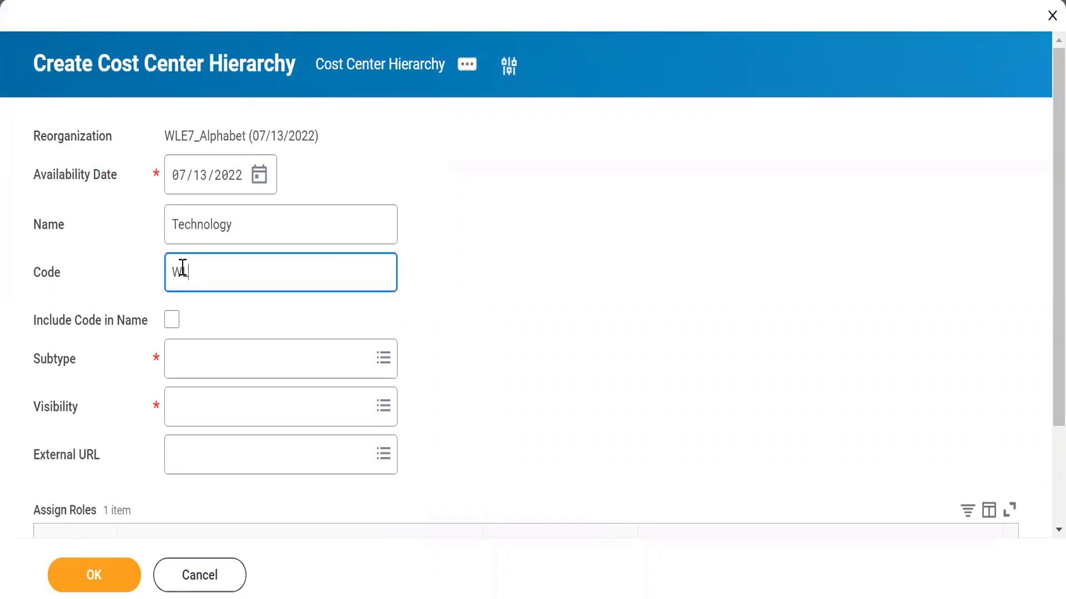
{"action": "type", "text": "E7_"}
{"action": "left_click", "coordinate": [172, 322]}
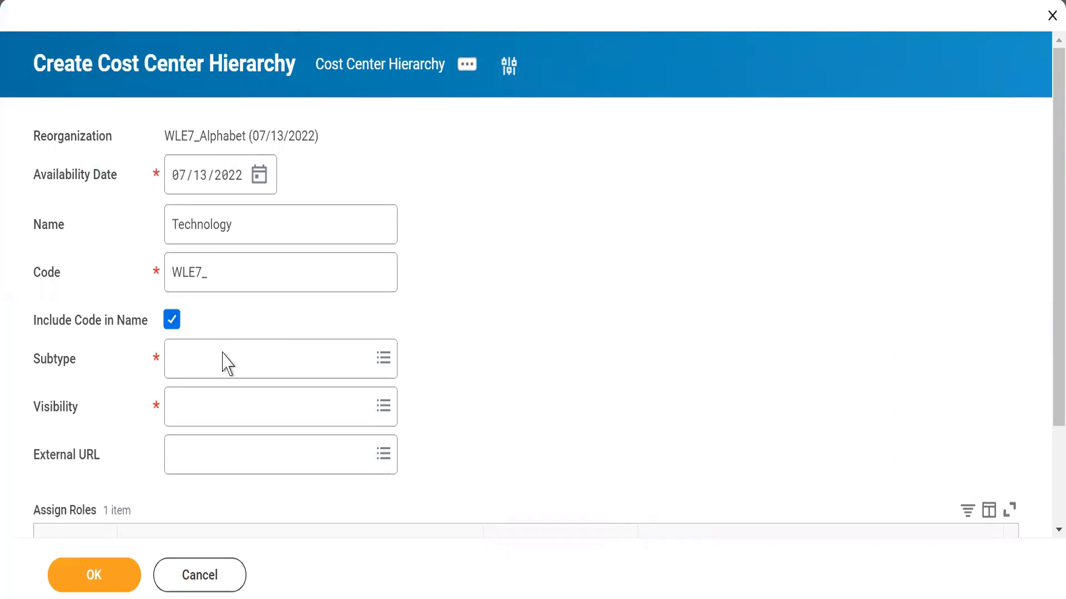
- Set the cost center hierarchy's subtype to Cost Center
{"action": "left_click", "coordinate": [197, 353]}
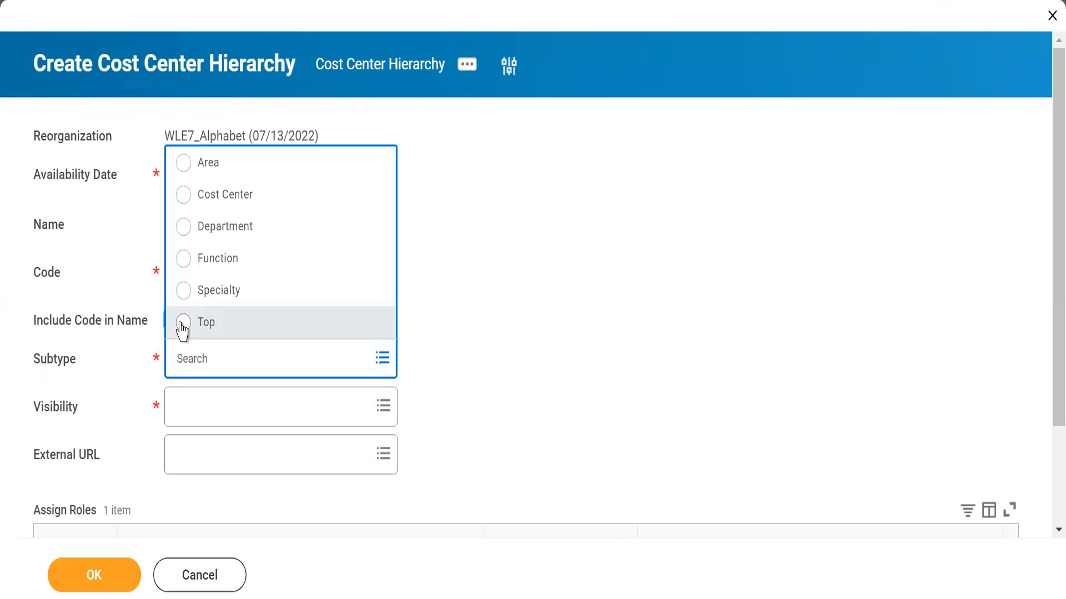
{"action": "left_click", "coordinate": [188, 194]}
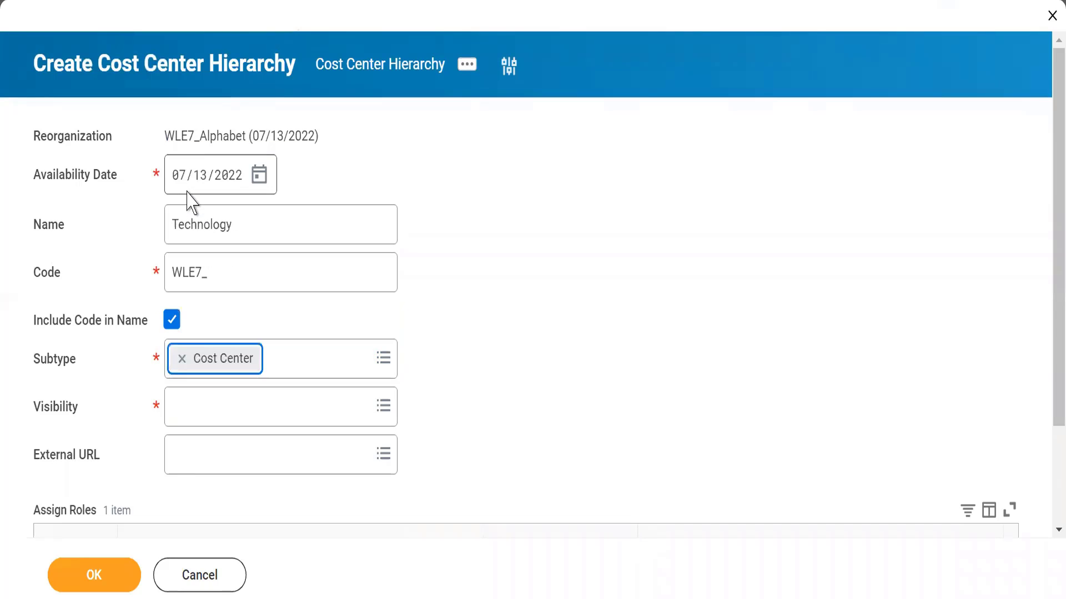
{"action": "left_click", "coordinate": [441, 303]}
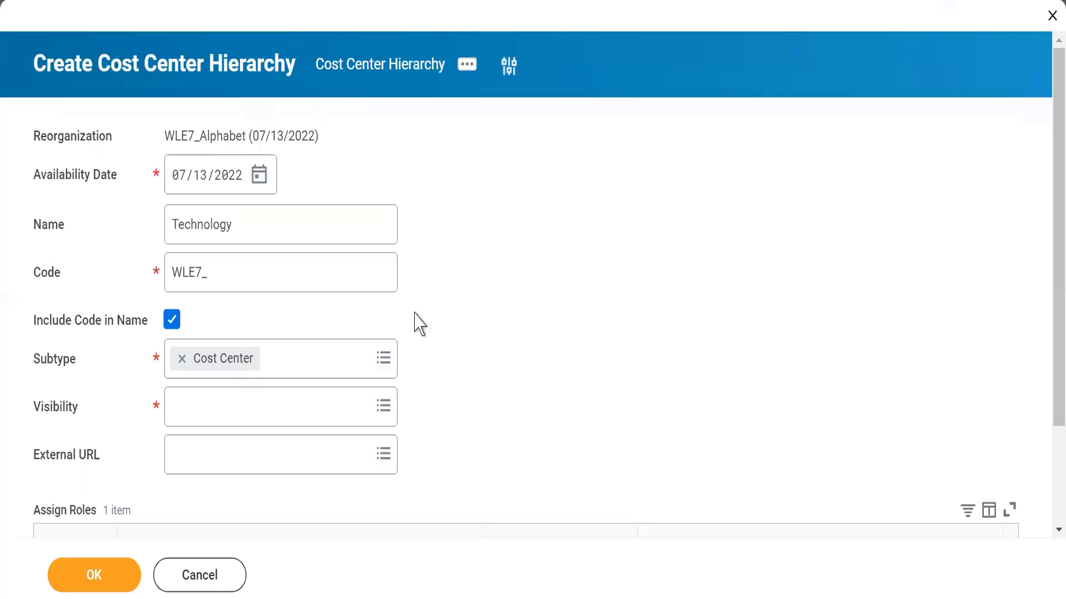
- Set the cost center hierarchy's visibility to Everyone and save the new hierarchy
{"action": "left_click", "coordinate": [192, 405]}
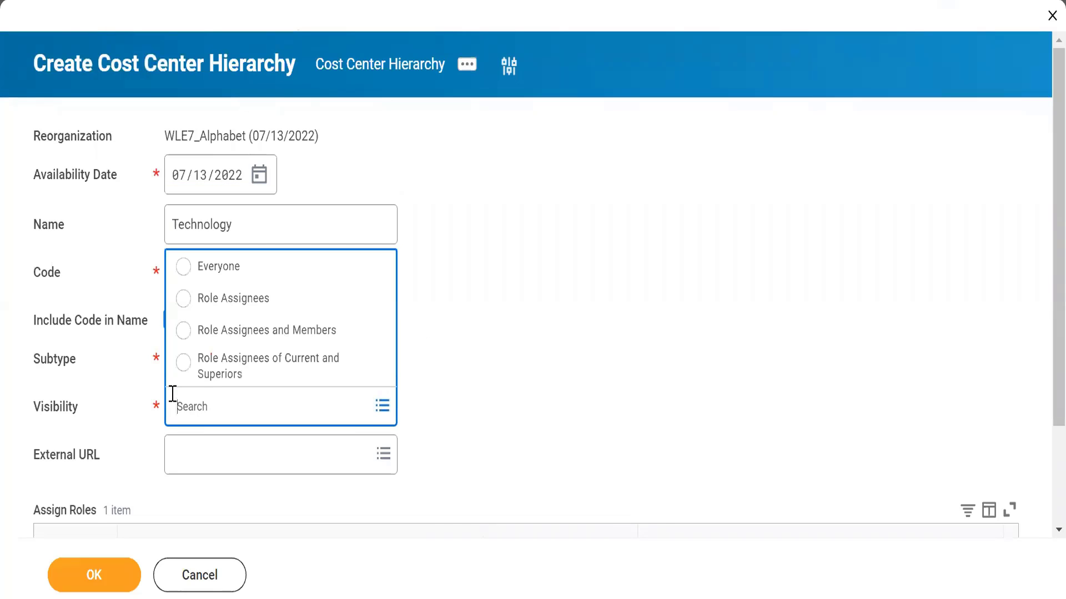
{"action": "left_click", "coordinate": [183, 267]}
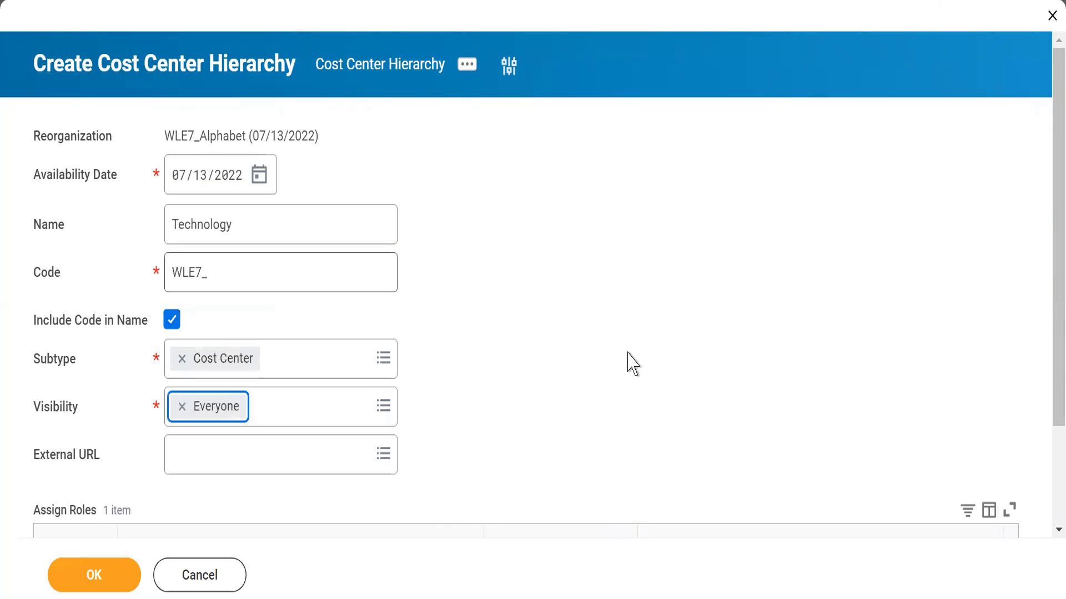
{"action": "scroll", "coordinate": [632, 365], "scroll_direction": "down", "scroll_amount": 3}
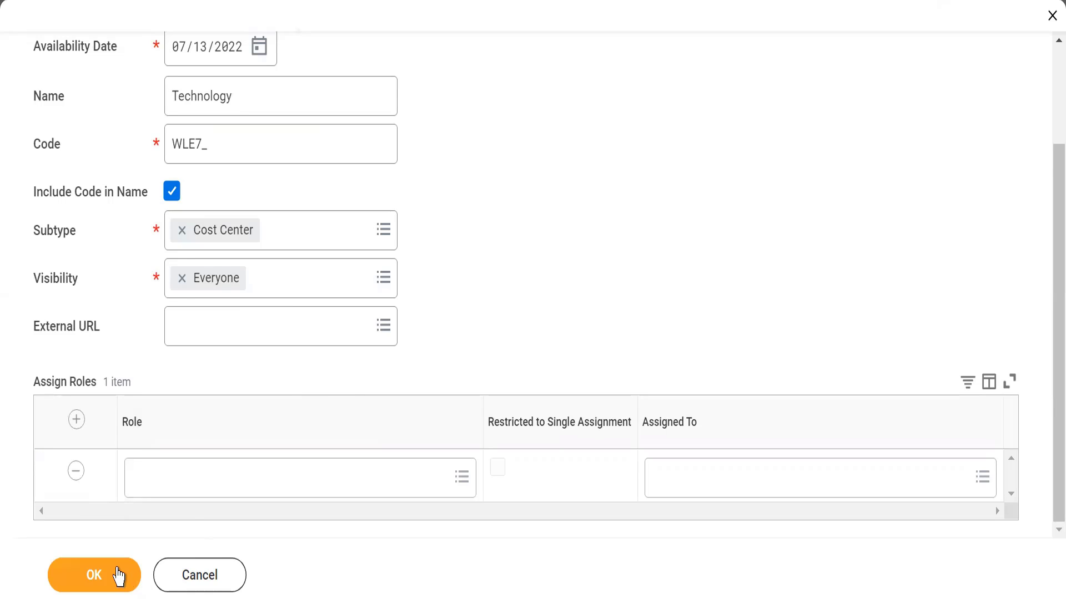
{"action": "left_click", "coordinate": [86, 580]}
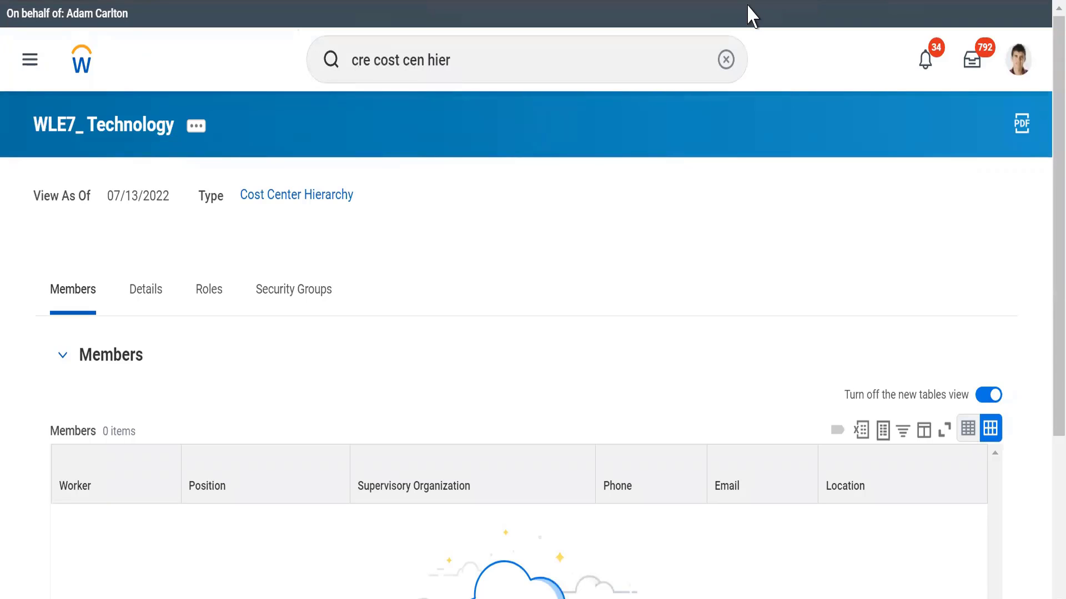
- Switch to the text notes, review the Core Tech, Data Sciences and ERP branches under Technology, and return to Workday
{"action": "key", "text": "alt+Tab"}
{"action": "double_click", "coordinate": [88, 309]}
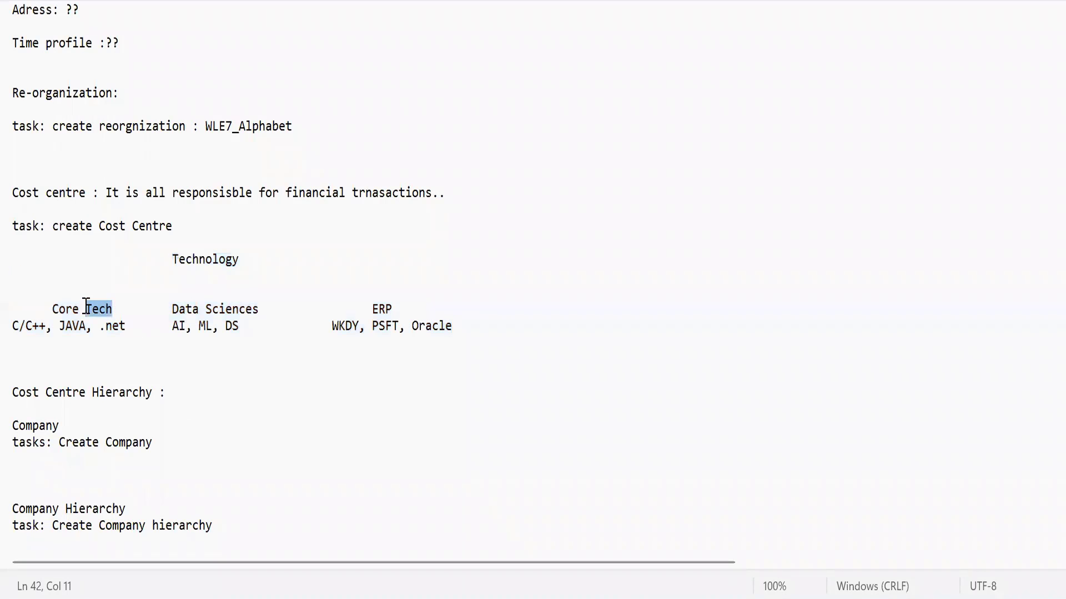
{"action": "double_click", "coordinate": [198, 309]}
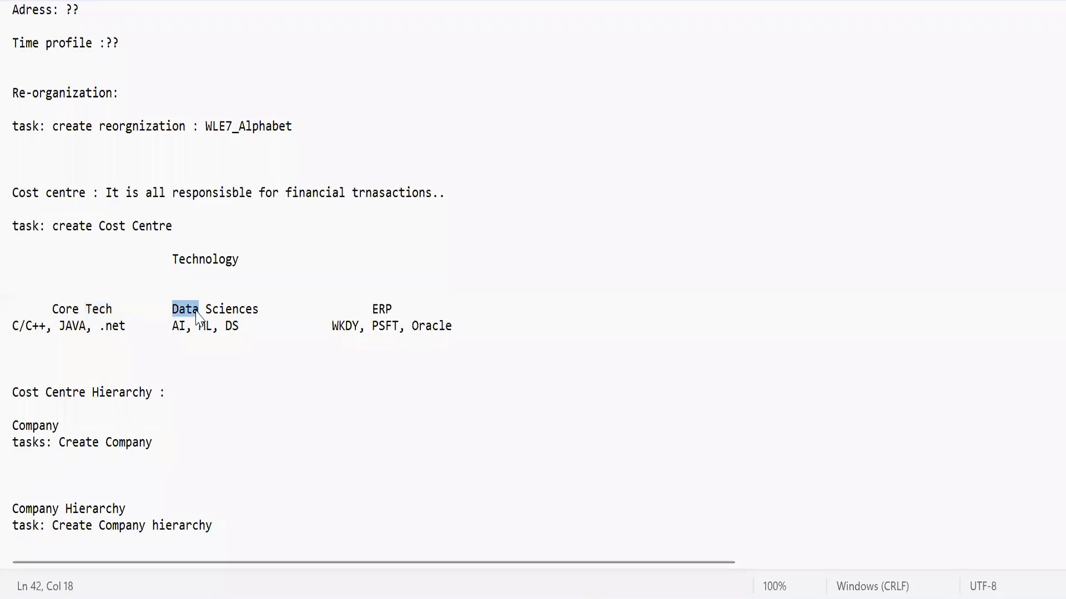
{"action": "double_click", "coordinate": [377, 308]}
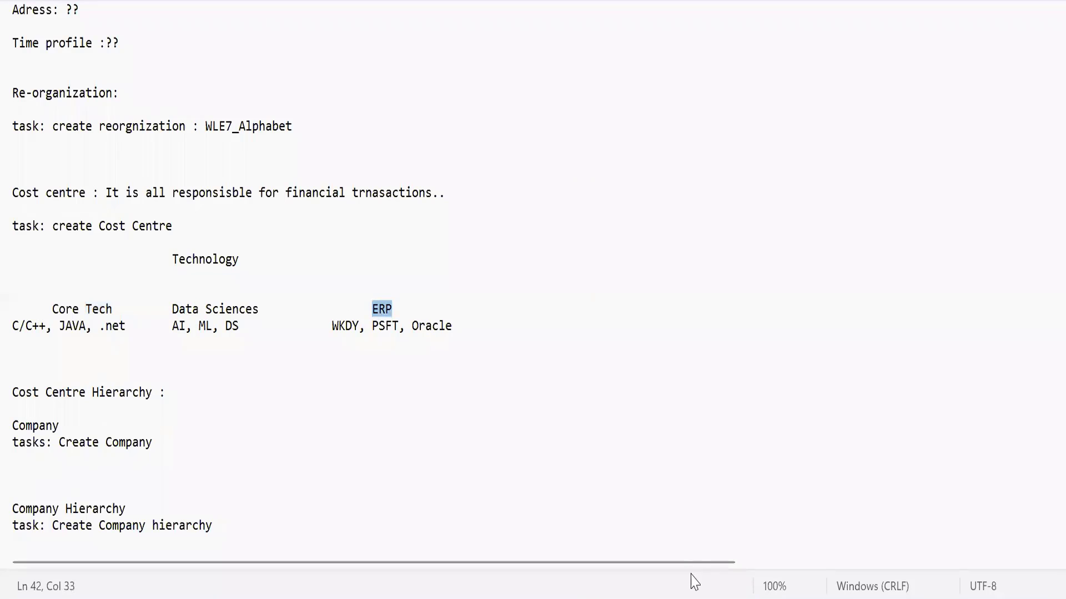
{"action": "key", "text": "alt+Tab"}
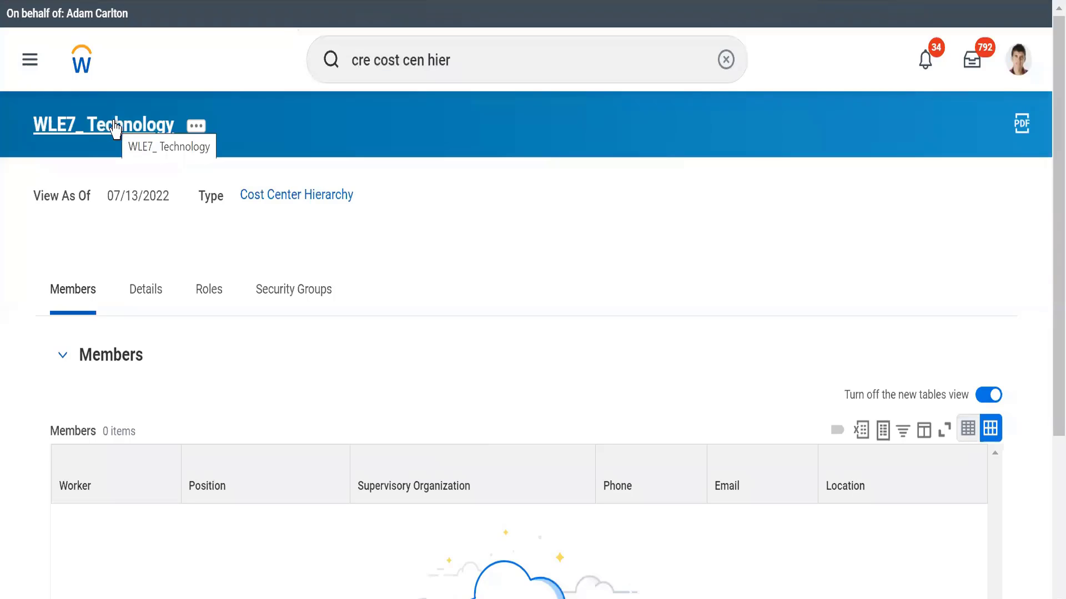
- Start creating a subordinate organization under the WLE7_ Technology cost center hierarchy with effective date 07/13/2022
{"action": "left_click", "coordinate": [195, 130]}
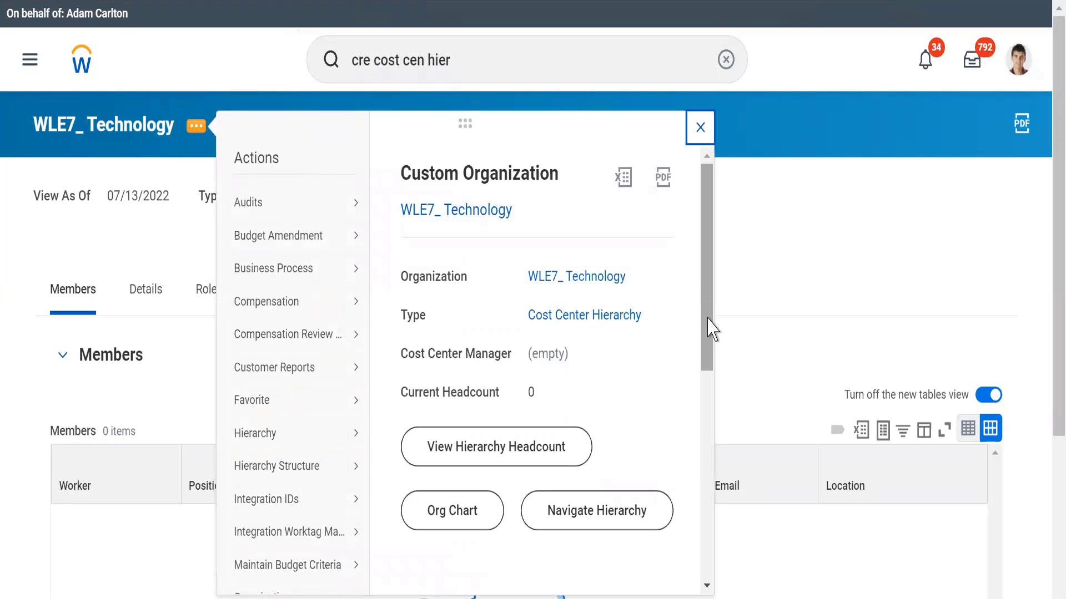
{"action": "scroll", "coordinate": [705, 444], "scroll_direction": "down", "scroll_amount": 2}
{"action": "scroll", "coordinate": [705, 444], "scroll_direction": "down", "scroll_amount": 8}
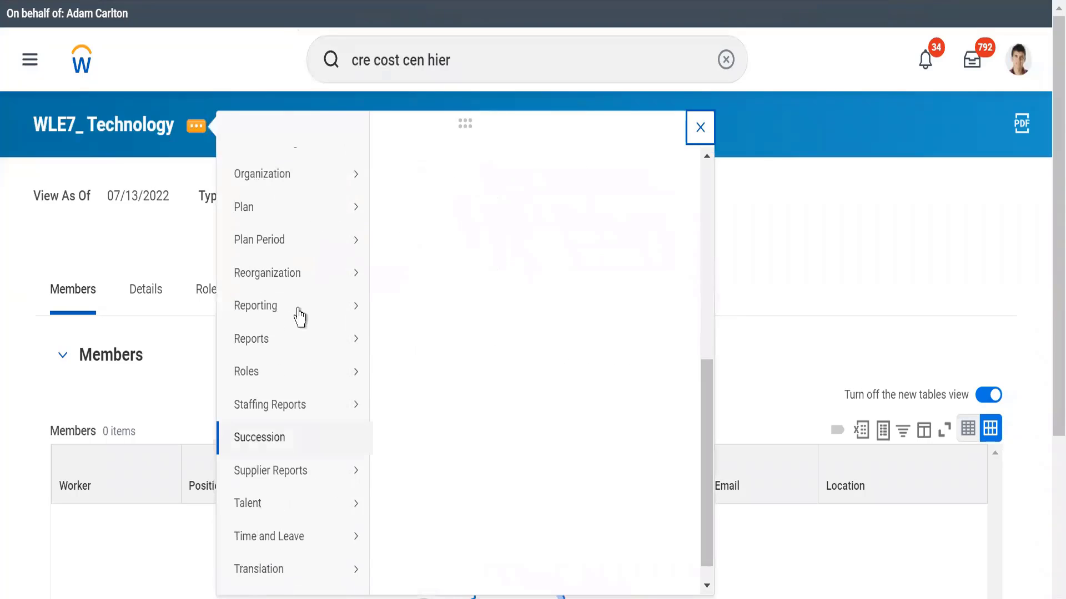
{"action": "mouse_move", "coordinate": [292, 272]}
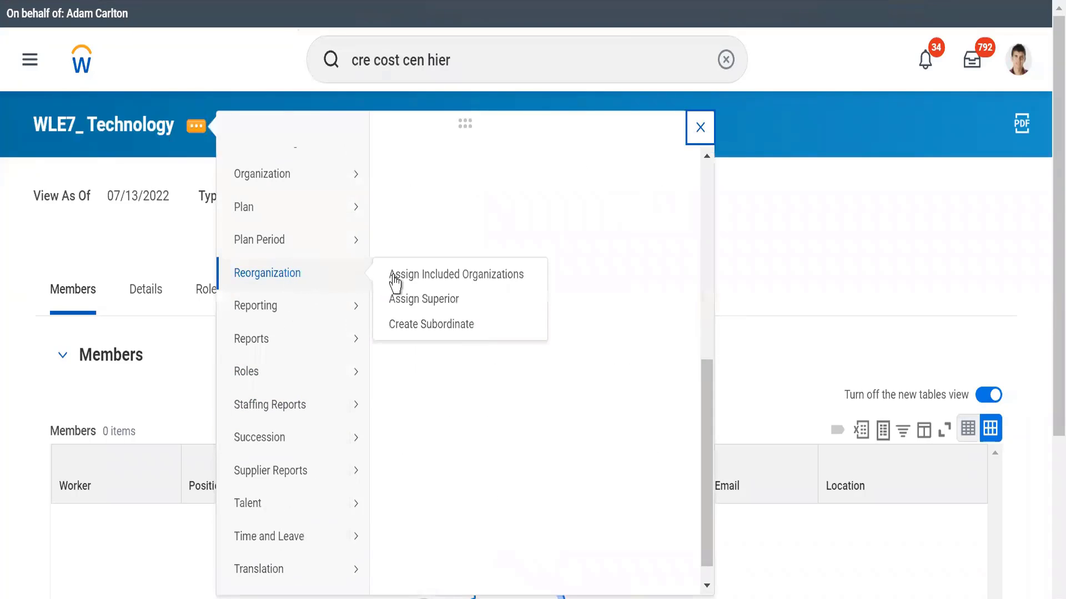
{"action": "left_click", "coordinate": [421, 325]}
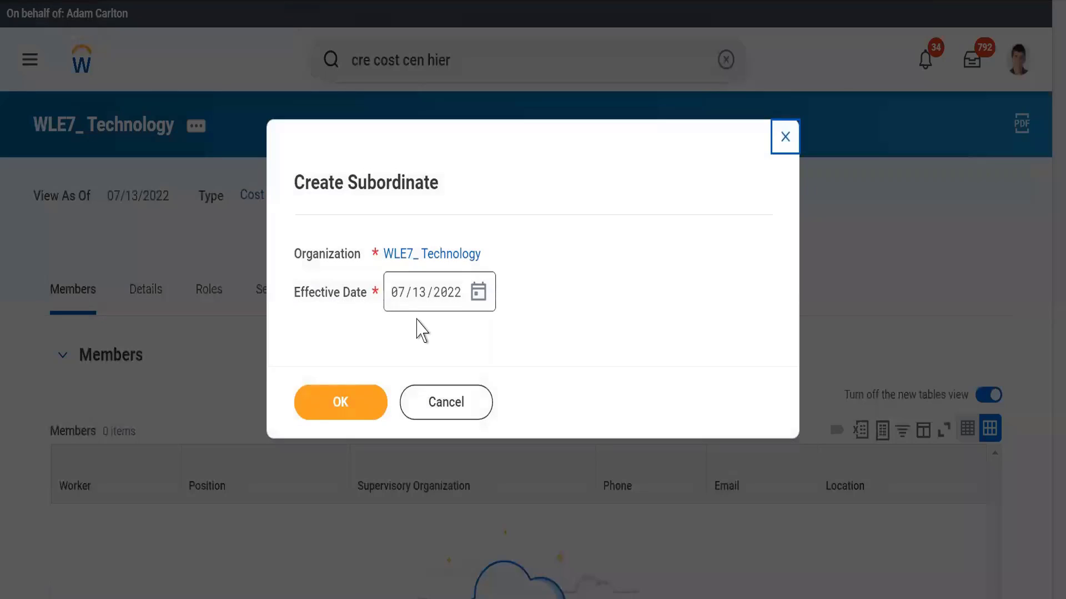
{"action": "left_click", "coordinate": [330, 410]}
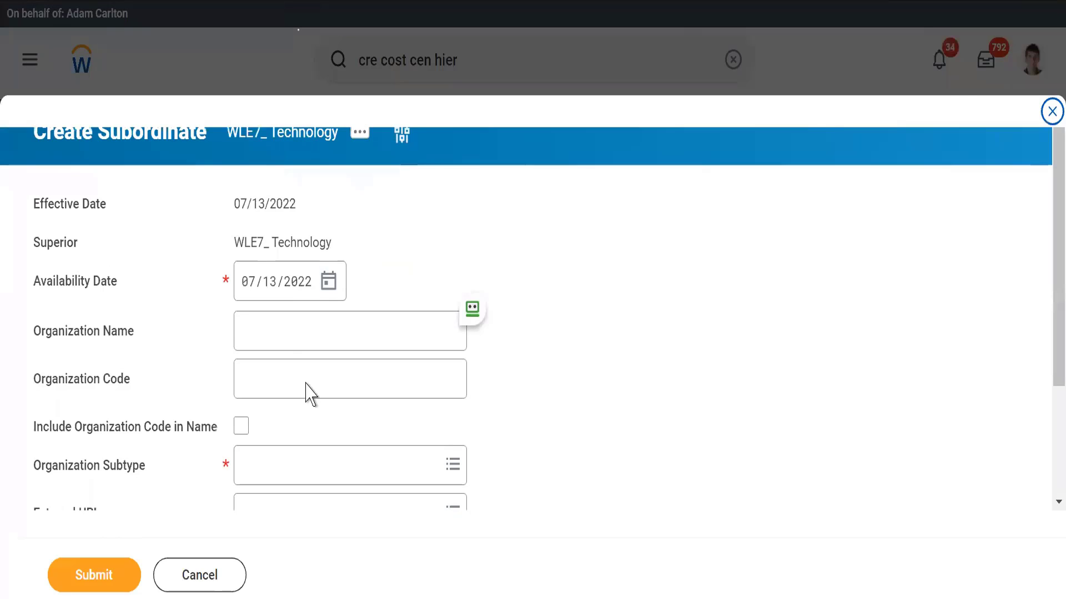
- Name the subordinate organization ERP, set its code to WLE7_ and include the code in the name
{"action": "left_click", "coordinate": [276, 330]}
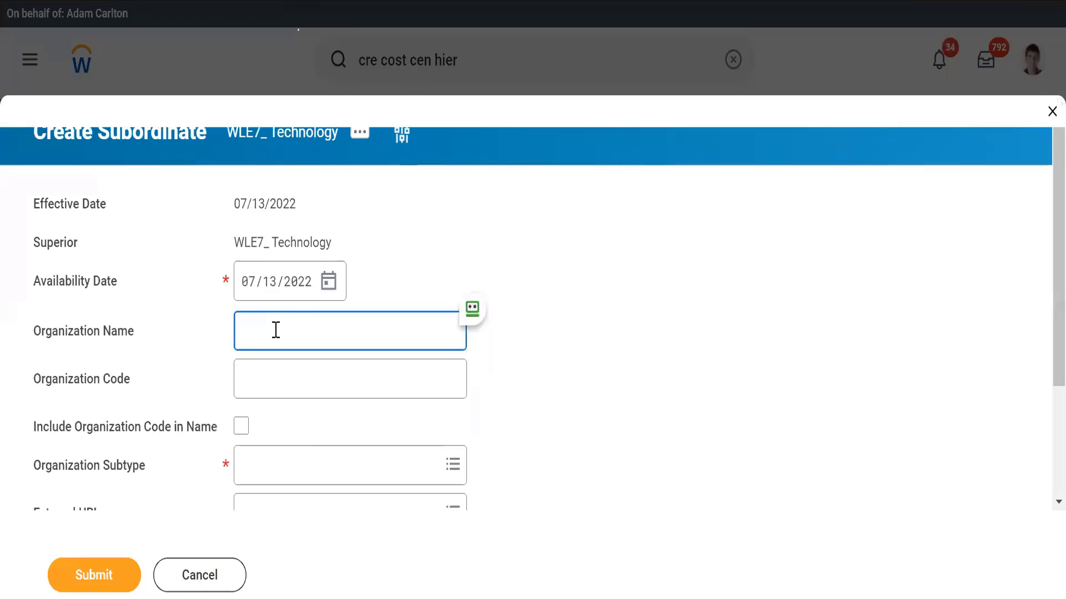
{"action": "type", "text": "ERP"}
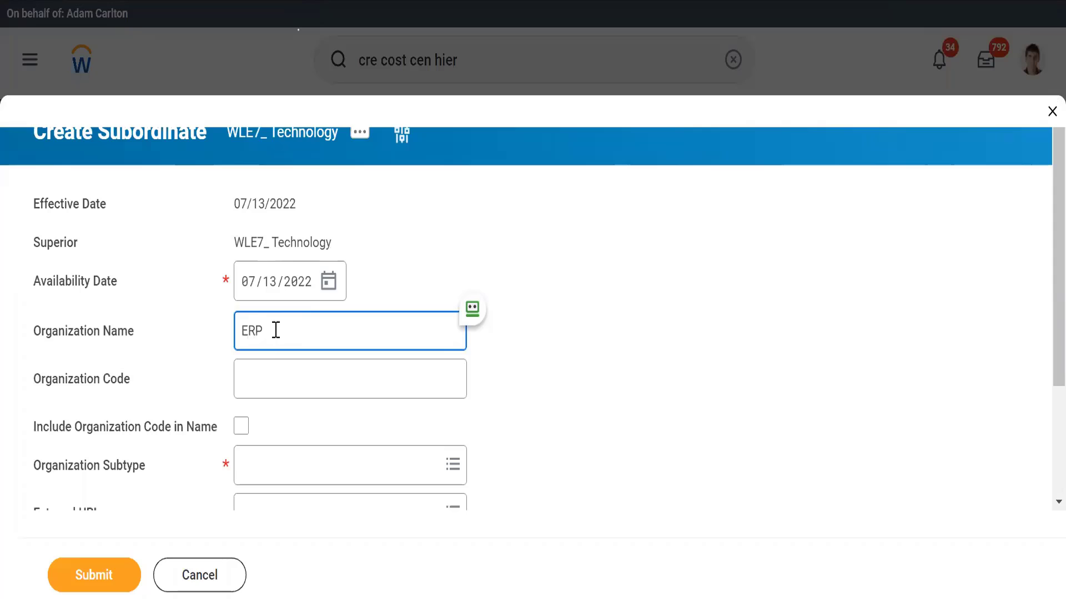
{"action": "left_click", "coordinate": [263, 389]}
{"action": "type", "text": "WEL&_"}
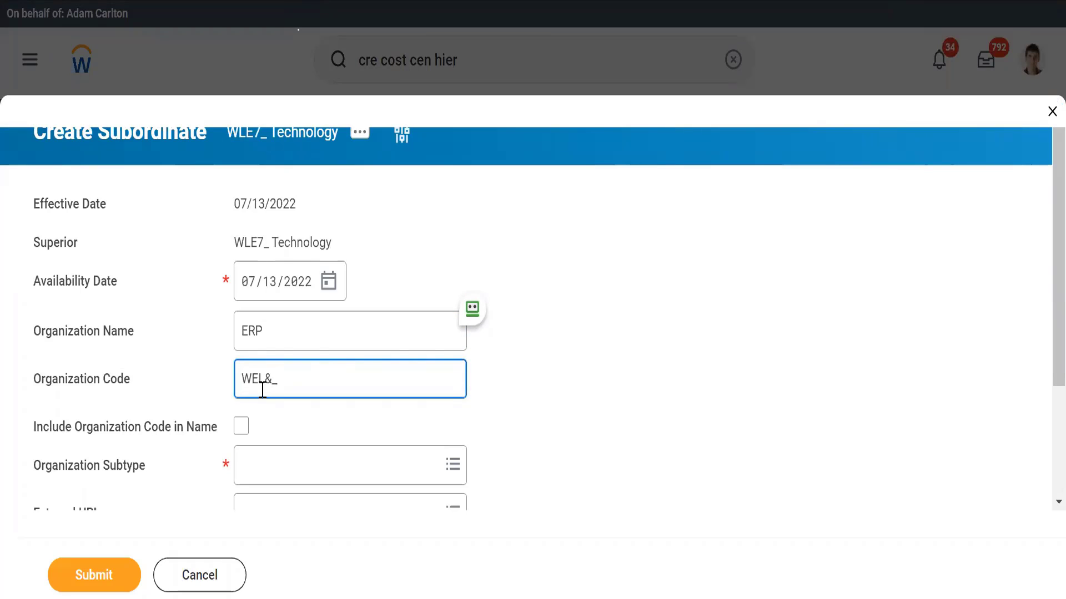
{"action": "key", "text": "BackSpace"}
{"action": "key", "text": "BackSpace"}
{"action": "key", "text": "BackSpace"}
{"action": "type", "text": "L"}
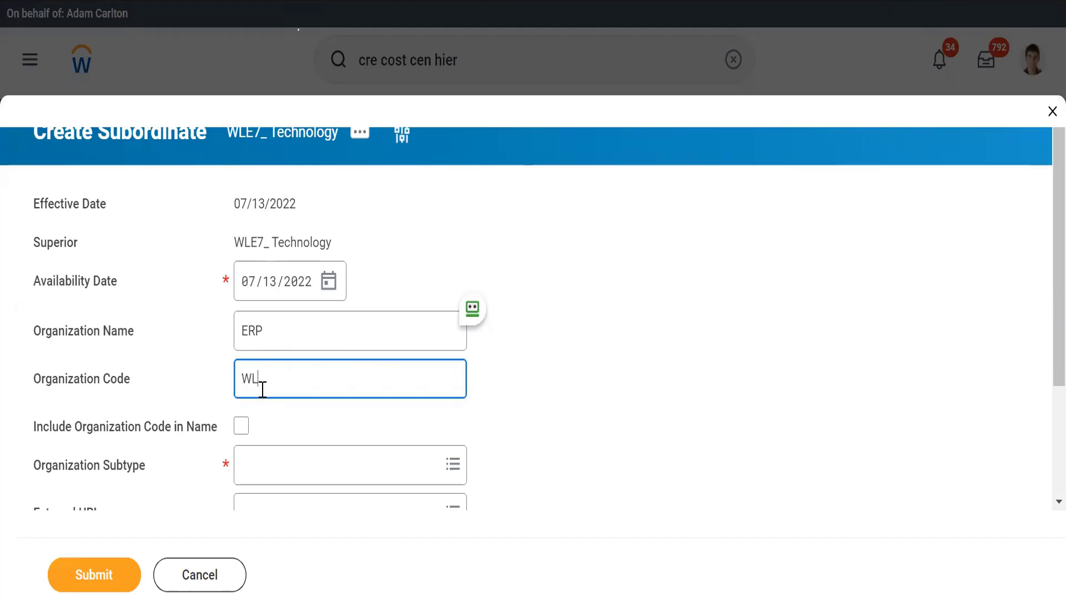
{"action": "type", "text": "E7_"}
{"action": "left_click", "coordinate": [241, 427]}
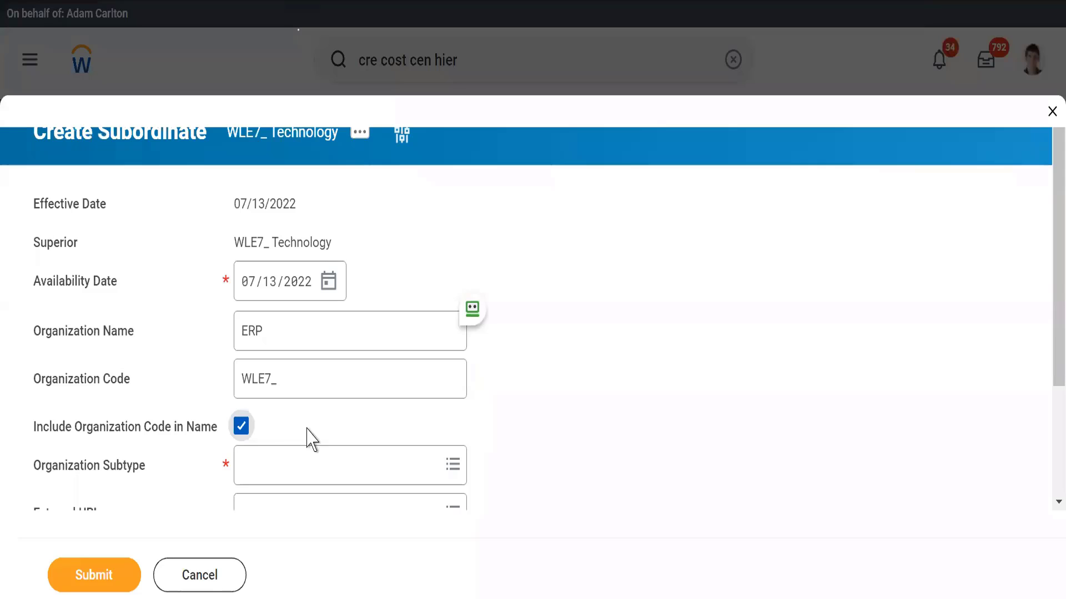
- Set the ERP organization's subtype to Cost Center and submit the new subordinate
{"action": "scroll", "coordinate": [308, 428], "scroll_direction": "down", "scroll_amount": 3}
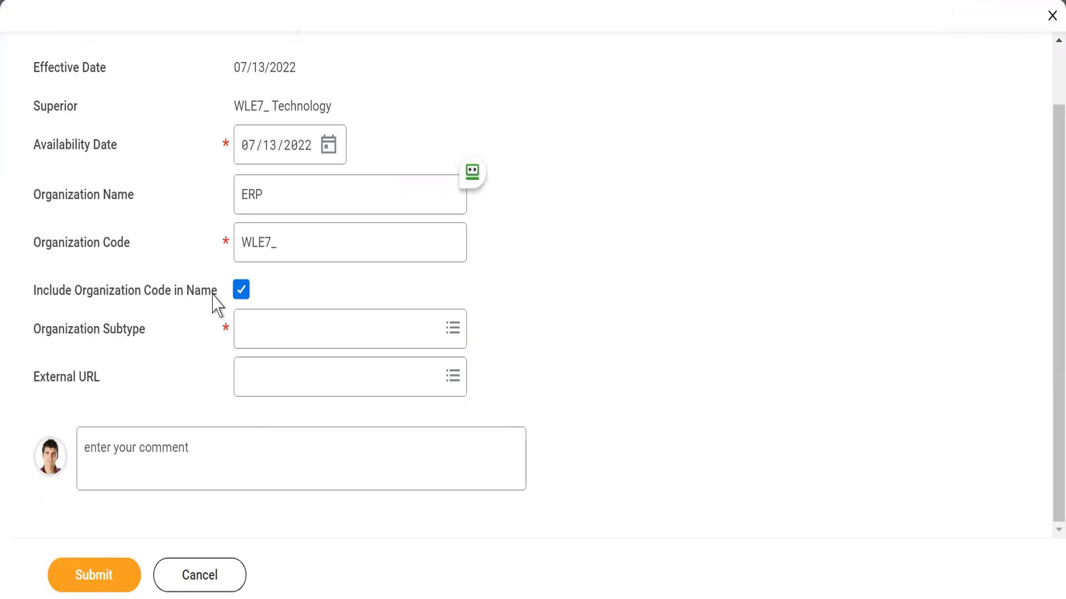
{"action": "left_click", "coordinate": [250, 331]}
{"action": "type", "text": "cost cent"}
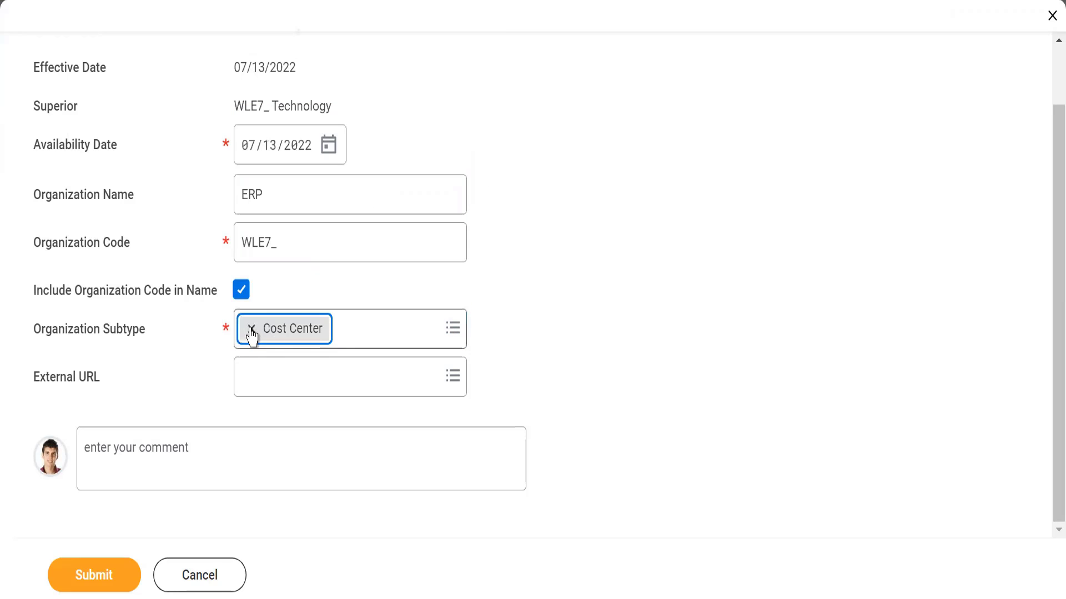
{"action": "left_click", "coordinate": [72, 583]}
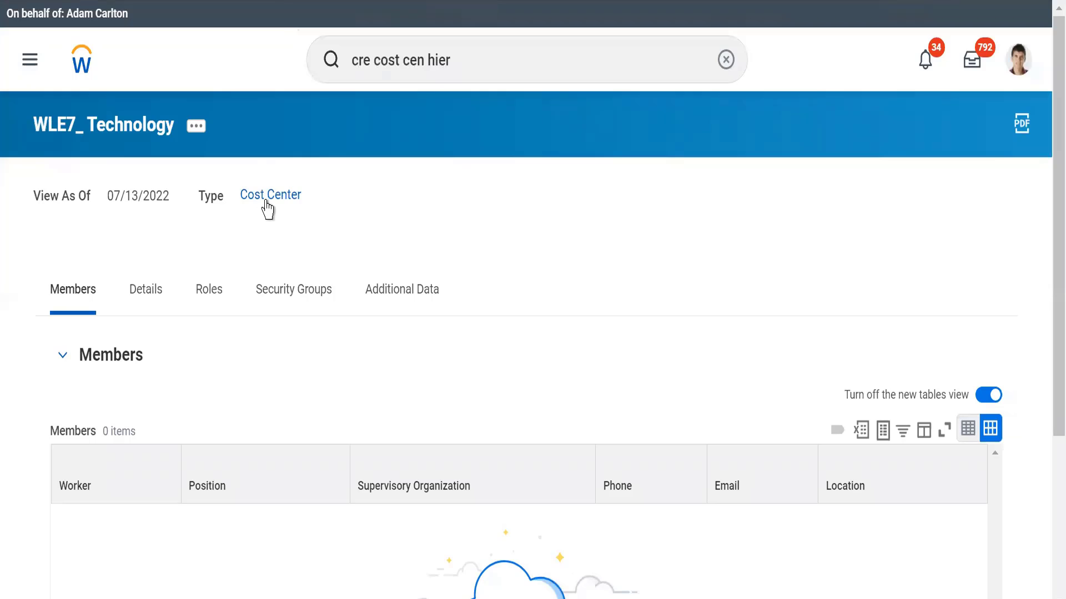
- Search for WLE7_, open the WLE7_ Technology cost center hierarchy and display its org chart
{"action": "mouse_move", "coordinate": [264, 198]}
{"action": "left_click", "coordinate": [491, 63]}
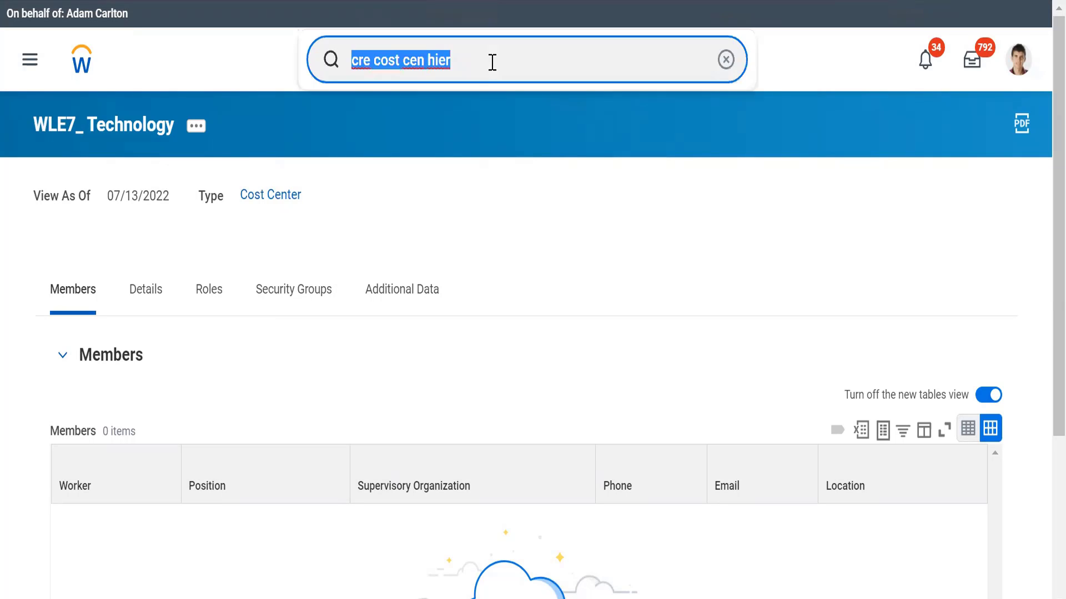
{"action": "type", "text": "WLE"}
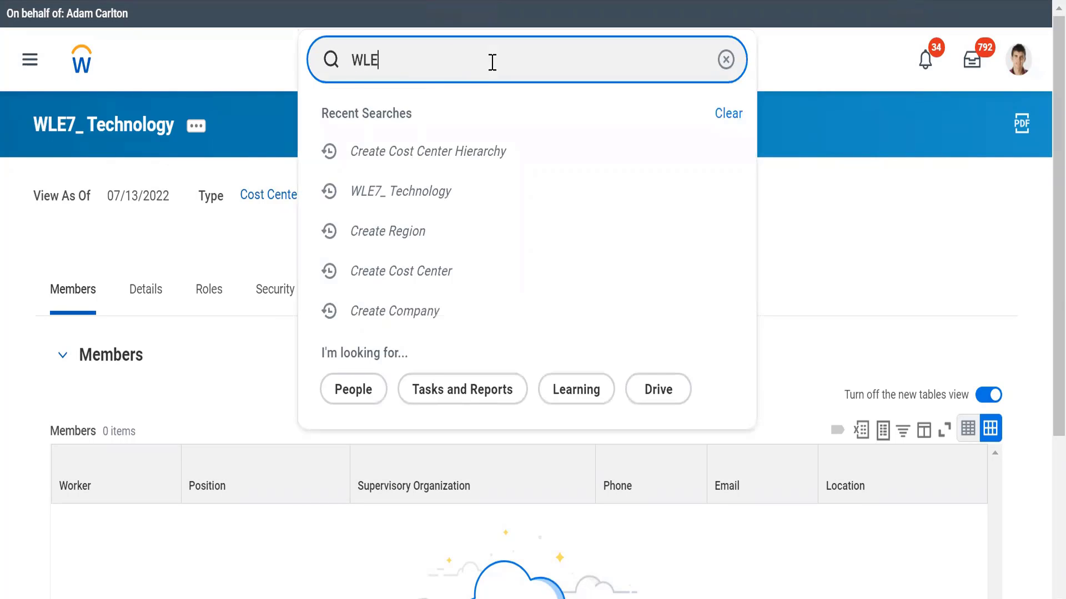
{"action": "type", "text": "7_"}
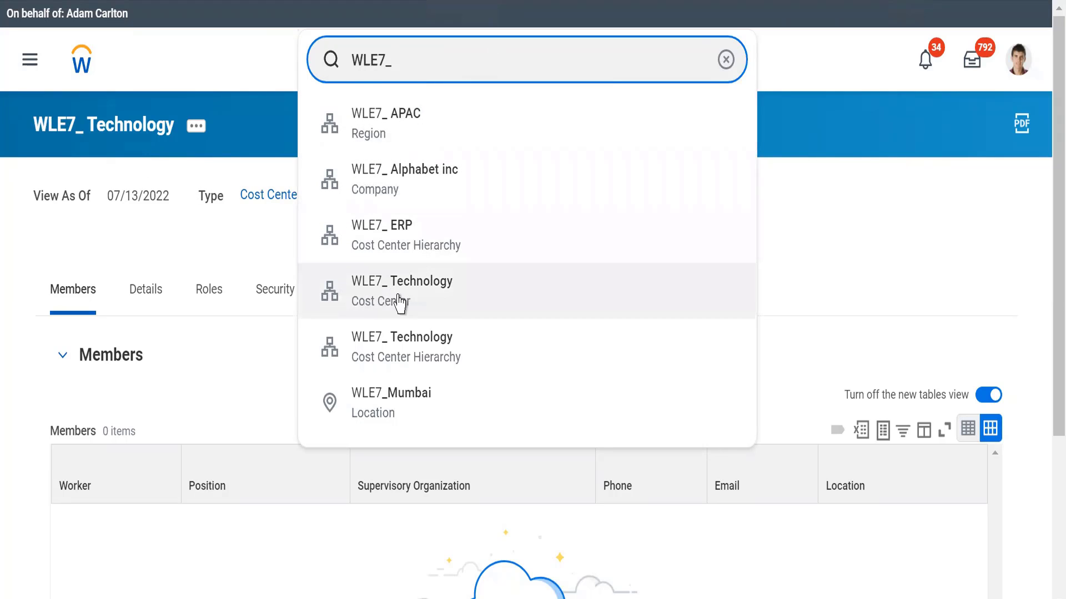
{"action": "left_click", "coordinate": [413, 361]}
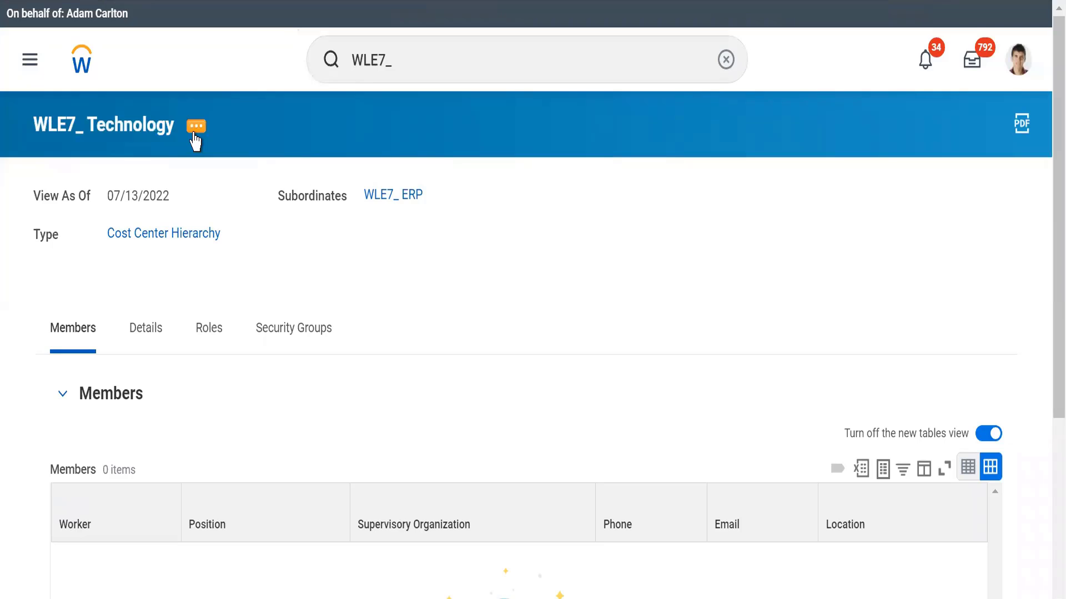
{"action": "left_click", "coordinate": [195, 126]}
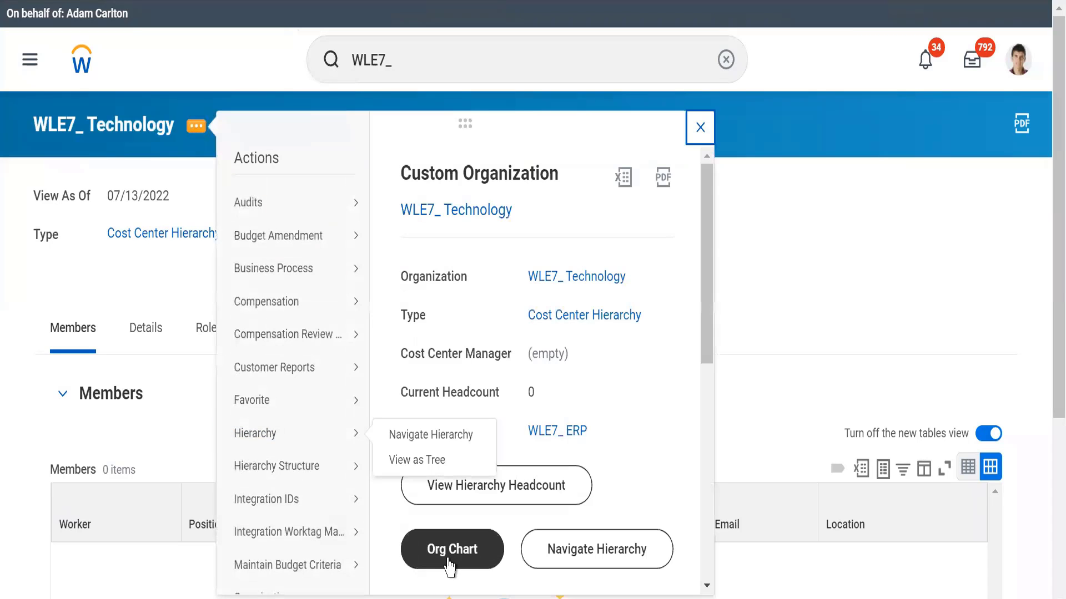
{"action": "left_click", "coordinate": [449, 567]}
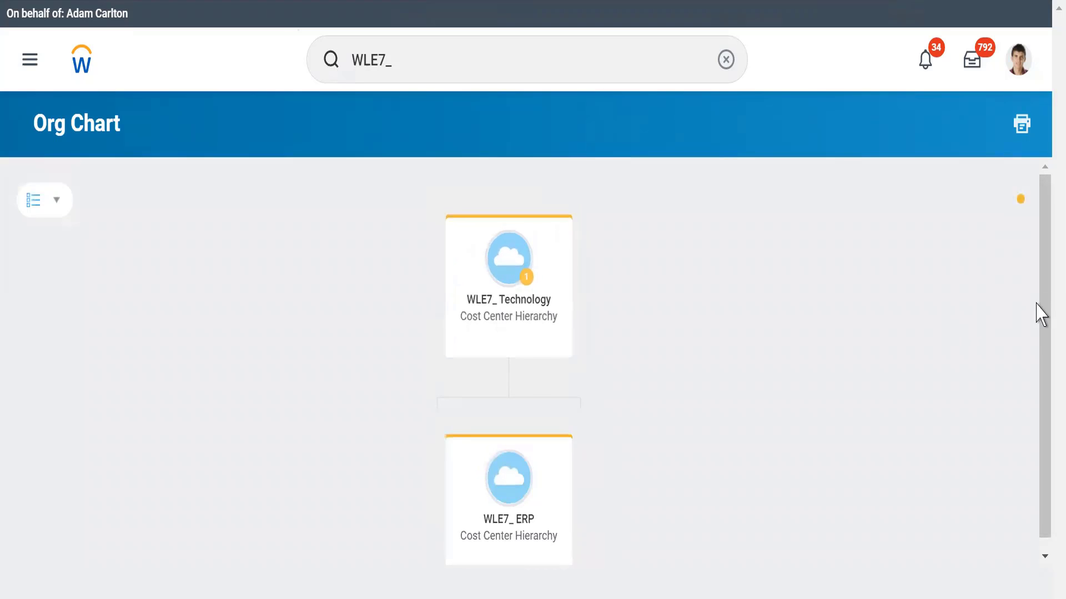
{"action": "scroll", "coordinate": [1046, 475], "scroll_direction": "down", "scroll_amount": 1}
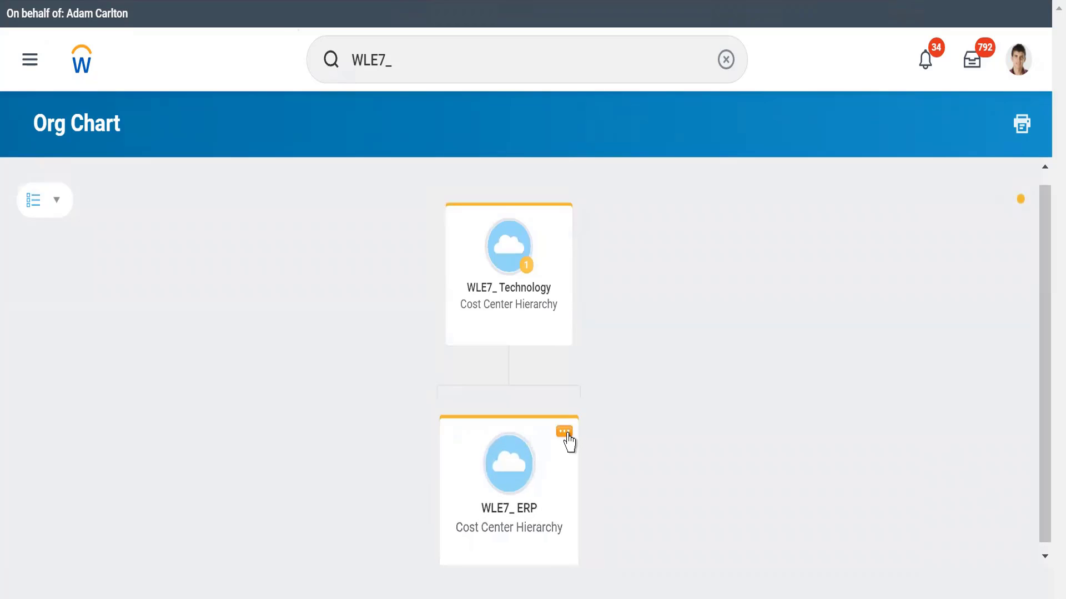
{"action": "left_click", "coordinate": [565, 432]}
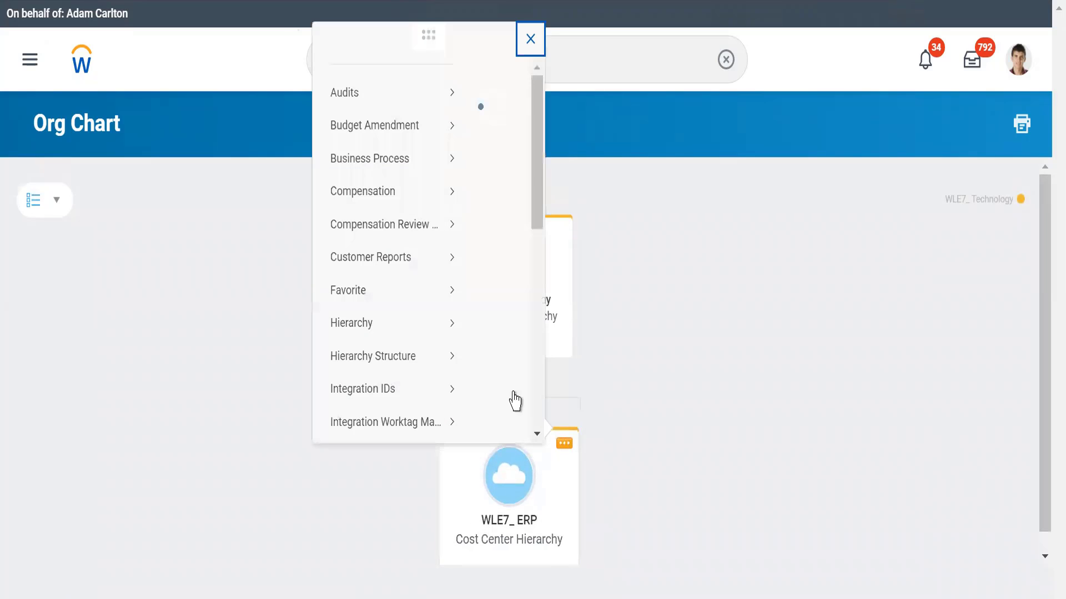
{"action": "left_click_drag", "start_coordinate": [539, 216], "coordinate": [534, 380]}
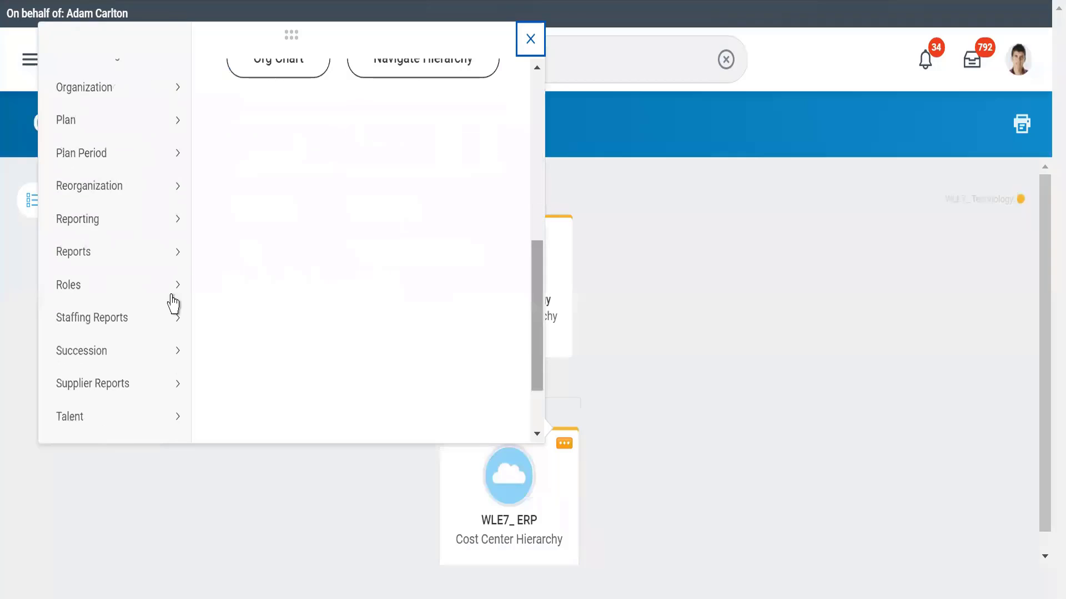
{"action": "mouse_move", "coordinate": [99, 191]}
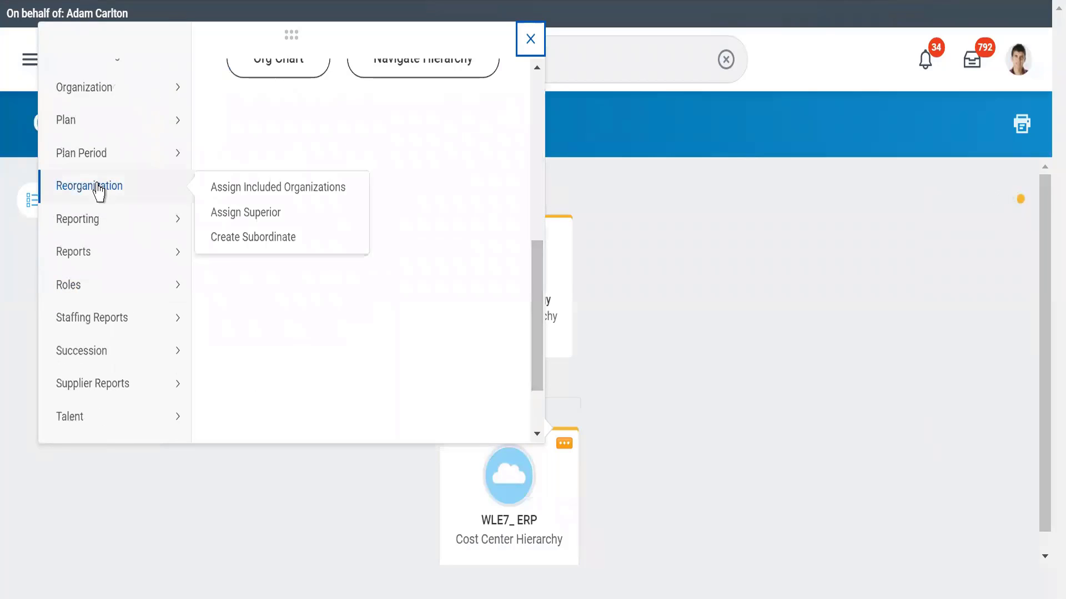
{"action": "left_click", "coordinate": [245, 238]}
{"action": "left_click", "coordinate": [264, 526]}
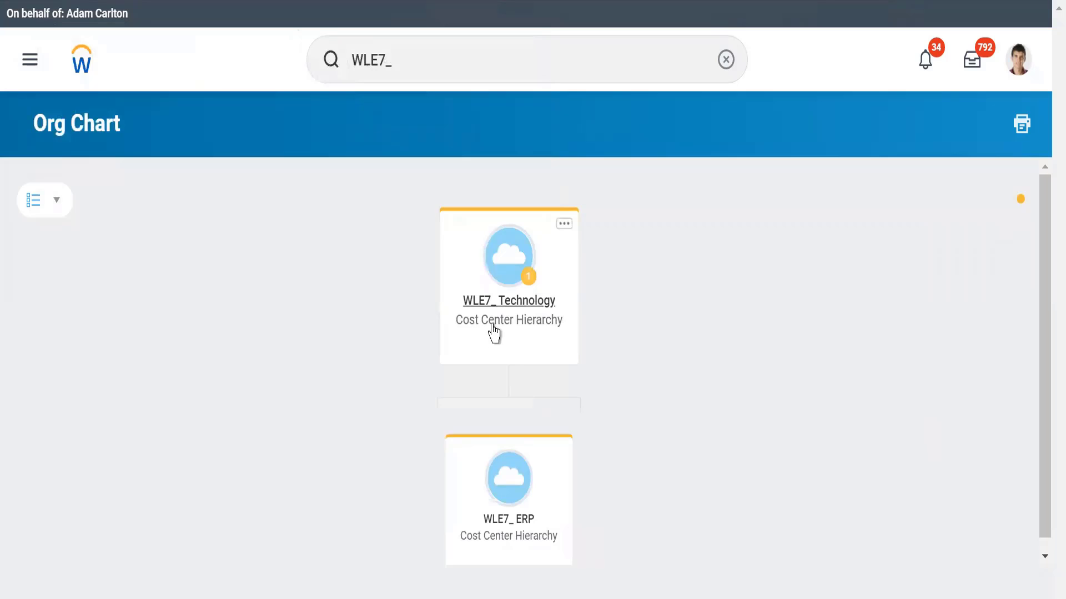
- Examine the reorganization actions available for WLE7_ Technology in the org chart, including Create Subordinate, and close its related actions
{"action": "left_click", "coordinate": [563, 228]}
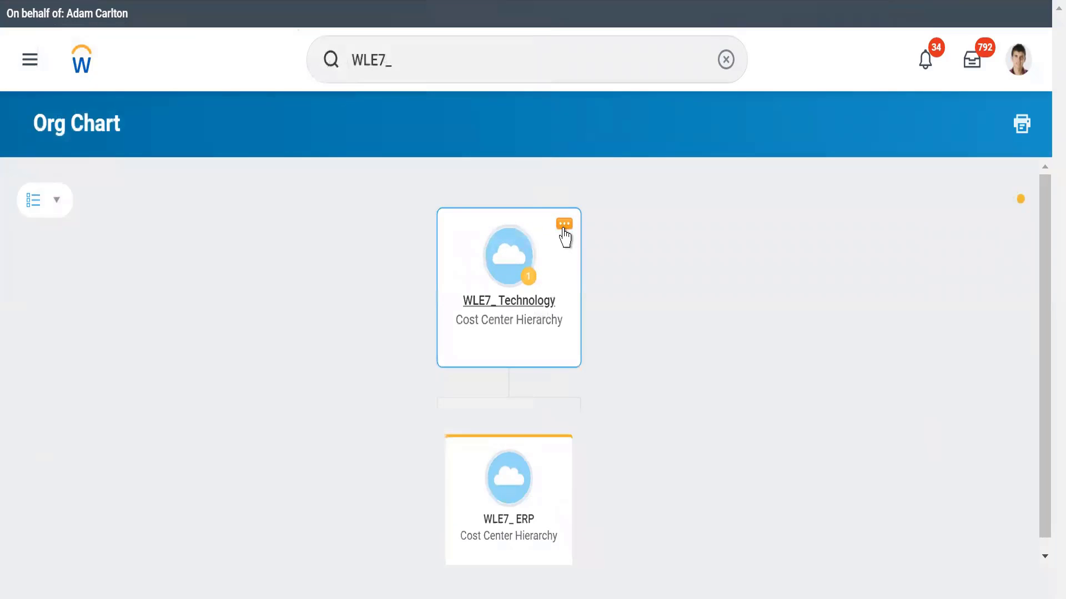
{"action": "left_click", "coordinate": [563, 224]}
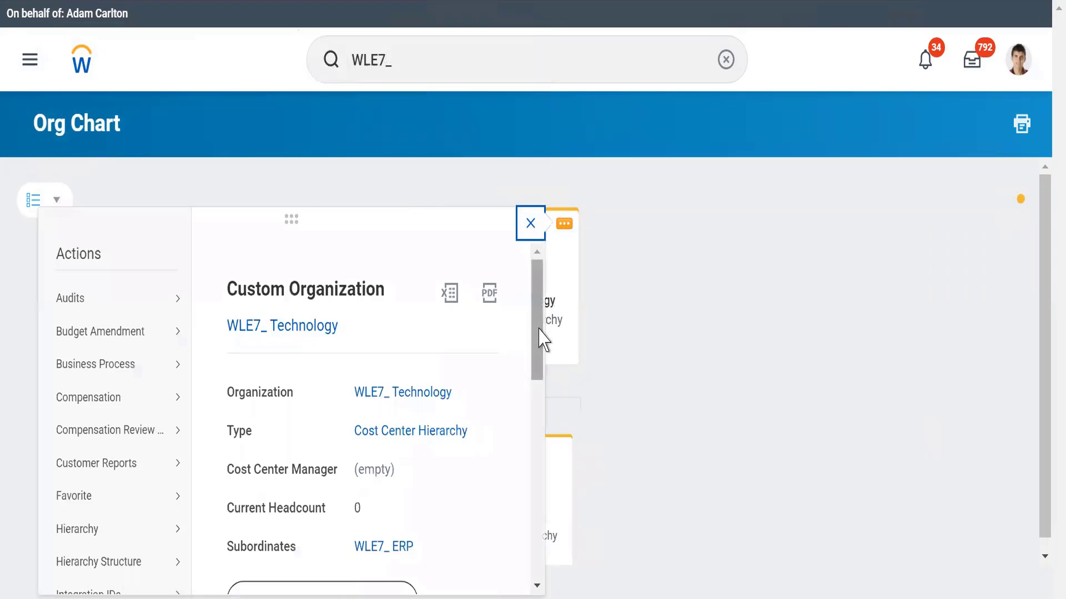
{"action": "left_click_drag", "start_coordinate": [541, 340], "coordinate": [537, 455]}
{"action": "mouse_move", "coordinate": [119, 460]}
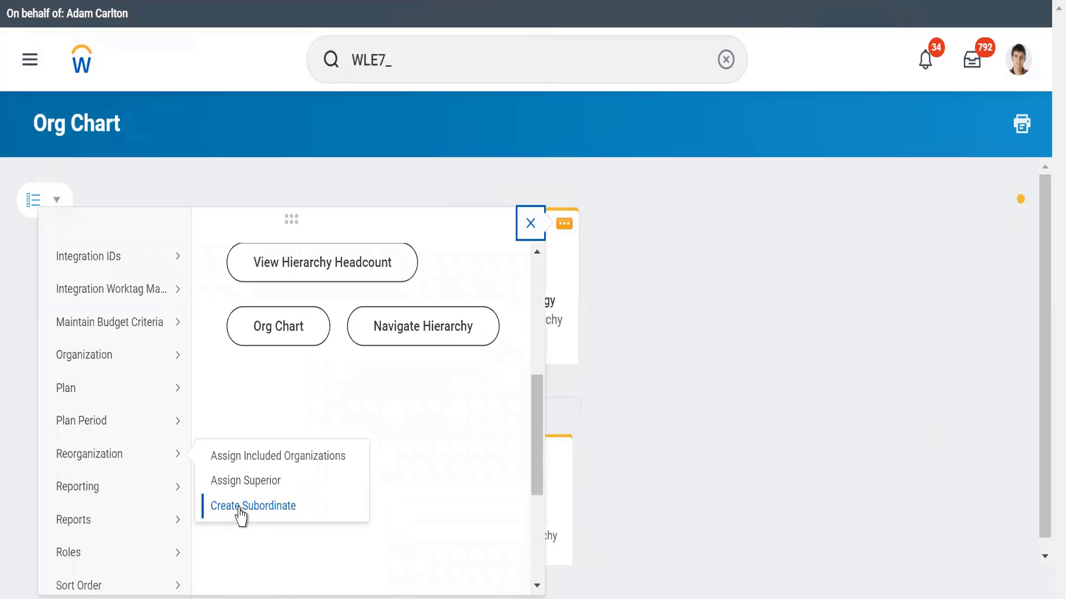
{"action": "left_click", "coordinate": [725, 428]}
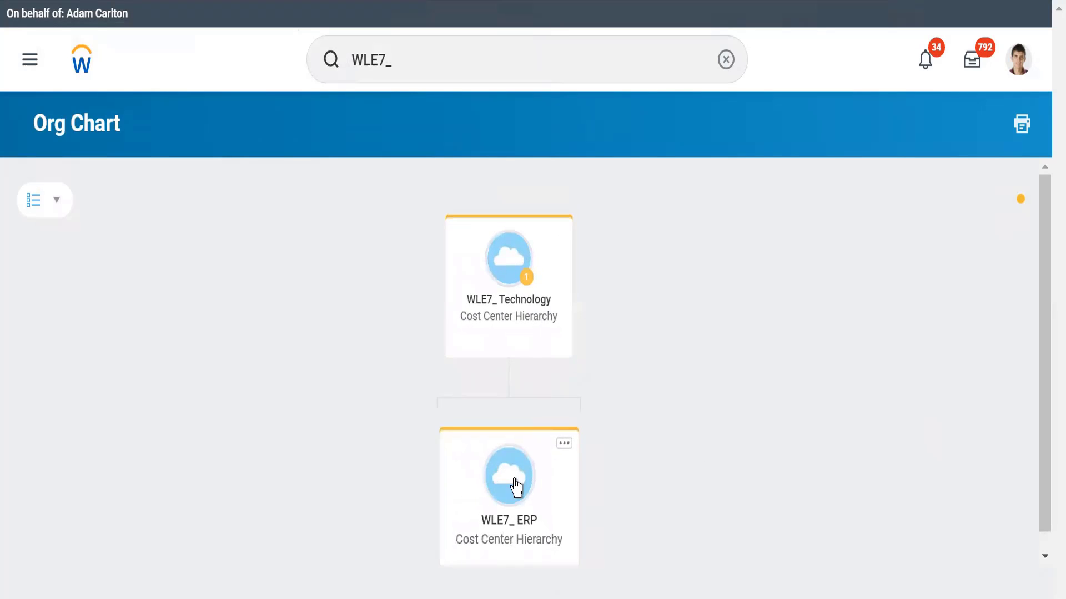
- Examine the related actions and reorganization options of the subordinate WLE7_ ERP in the org chart
{"action": "left_click", "coordinate": [540, 304]}
{"action": "mouse_move", "coordinate": [158, 276]}
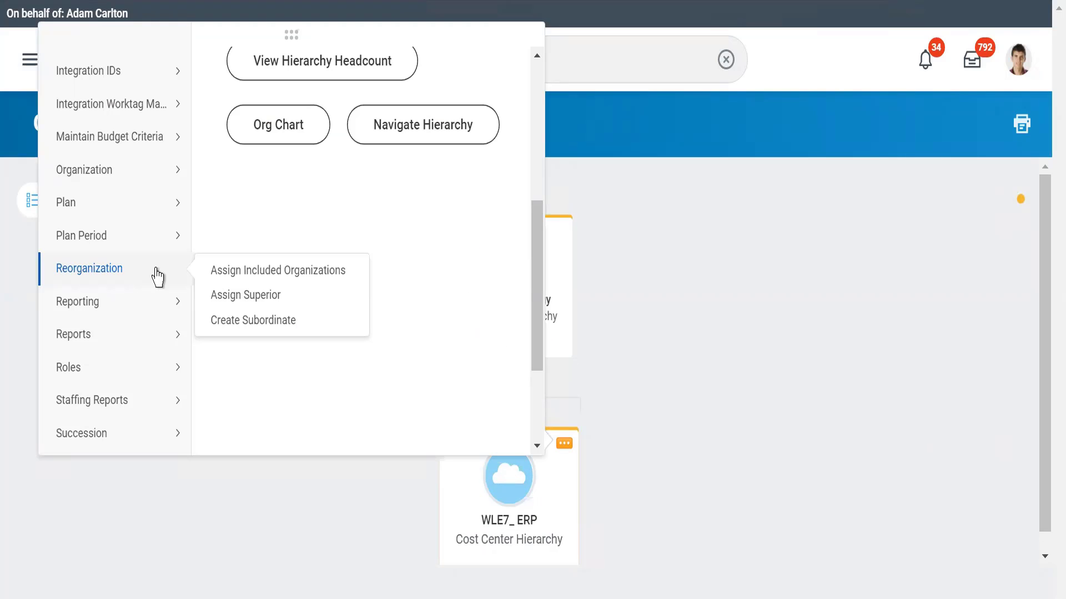
{"action": "left_click", "coordinate": [811, 347]}
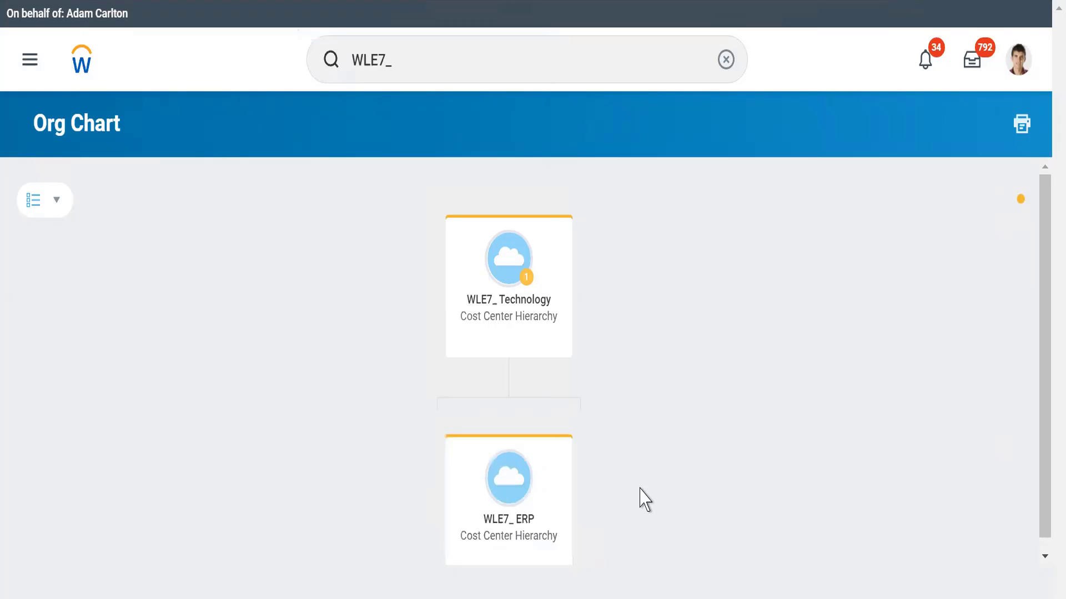
{"action": "left_click_drag", "start_coordinate": [1047, 469], "coordinate": [1048, 519]}
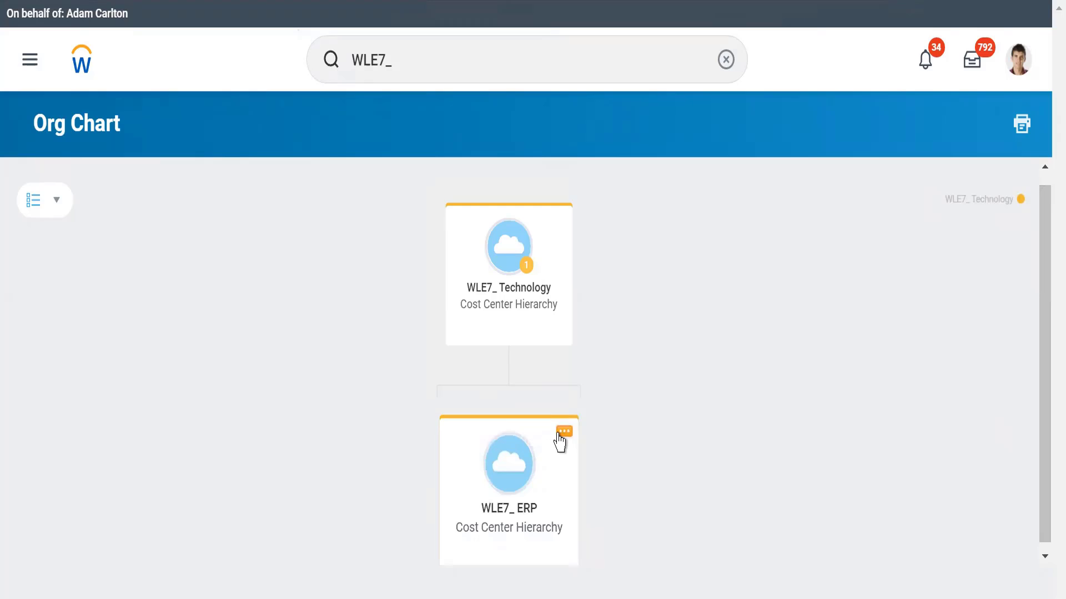
{"action": "left_click", "coordinate": [560, 441]}
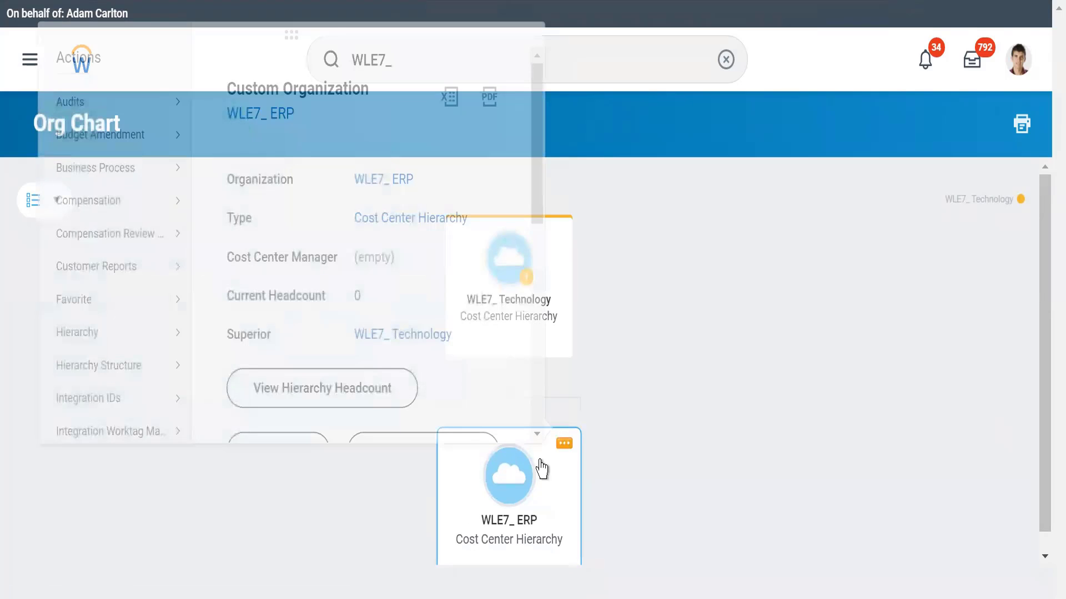
{"action": "left_click", "coordinate": [808, 409]}
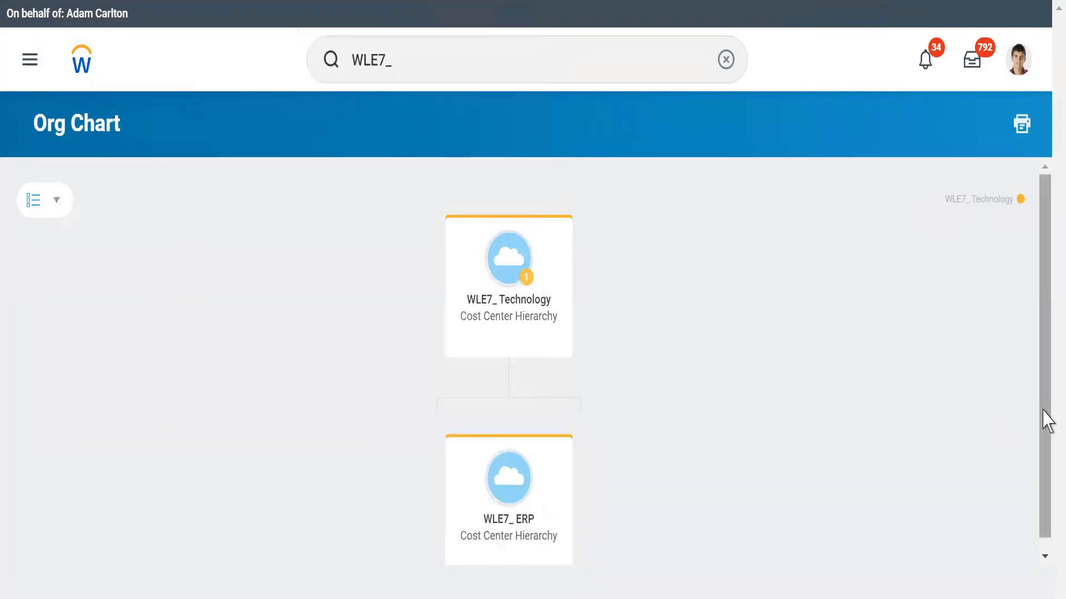
- Open the WLE7_ ERP organization from the org chart and check the reorganization actions it offers
{"action": "left_click_drag", "start_coordinate": [1046, 421], "coordinate": [1047, 523]}
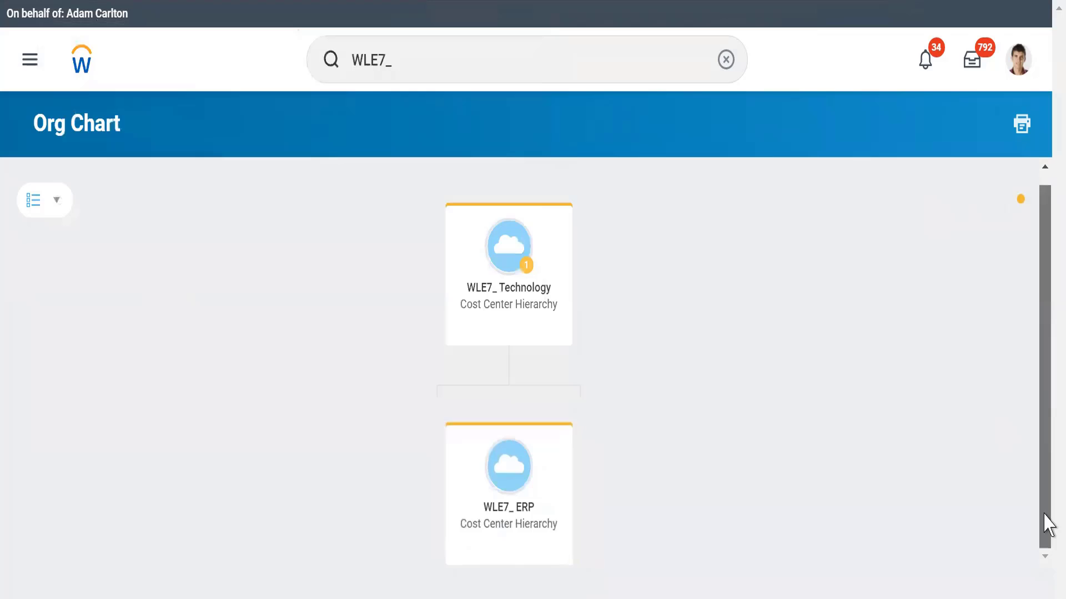
{"action": "left_click", "coordinate": [507, 516]}
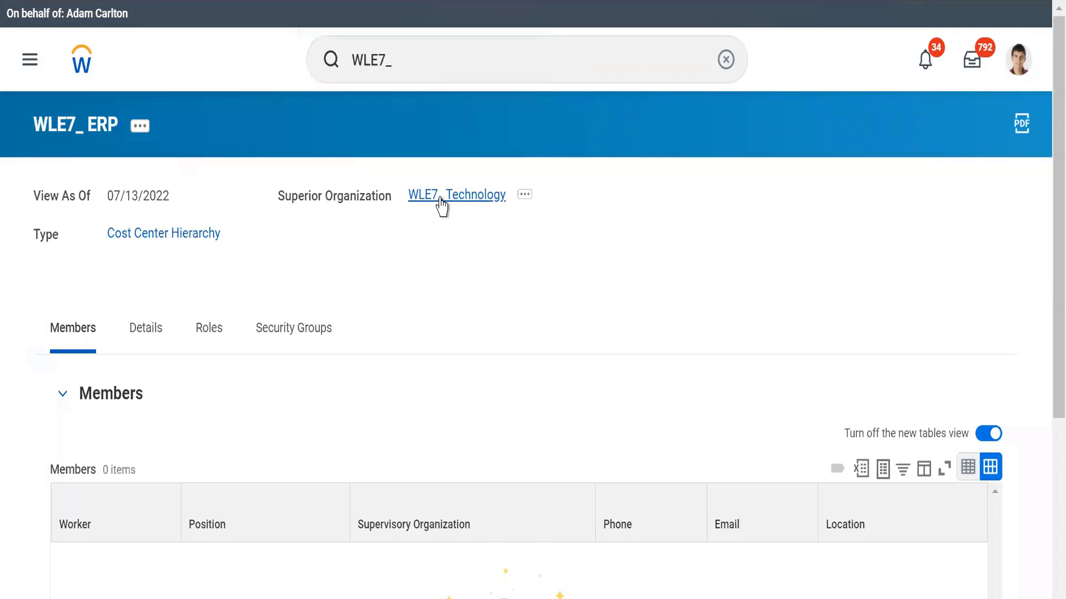
{"action": "left_click", "coordinate": [139, 128]}
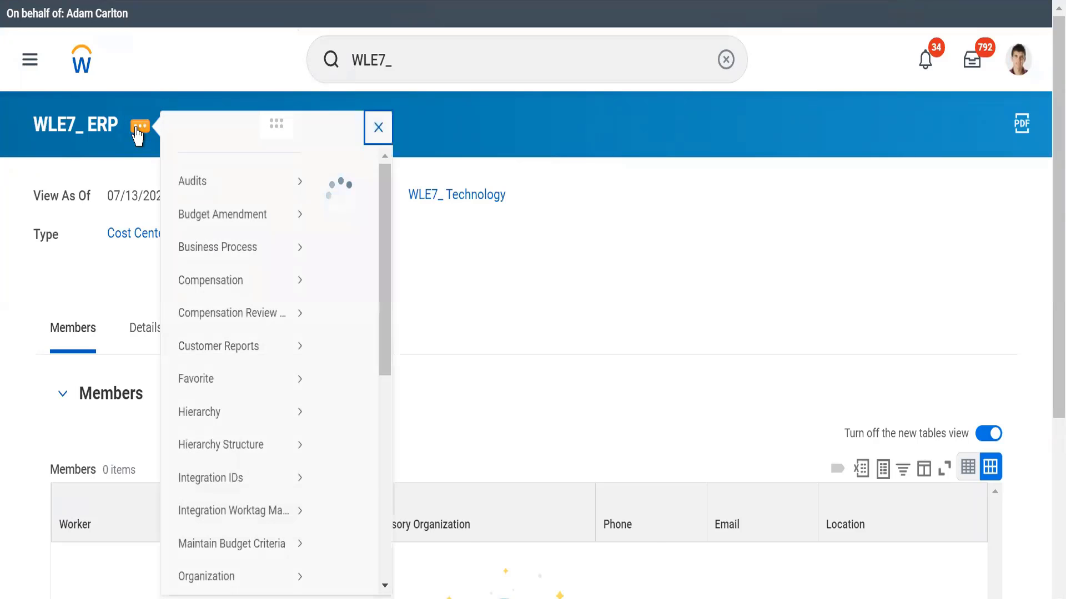
{"action": "scroll", "coordinate": [654, 421], "scroll_direction": "down", "scroll_amount": 6}
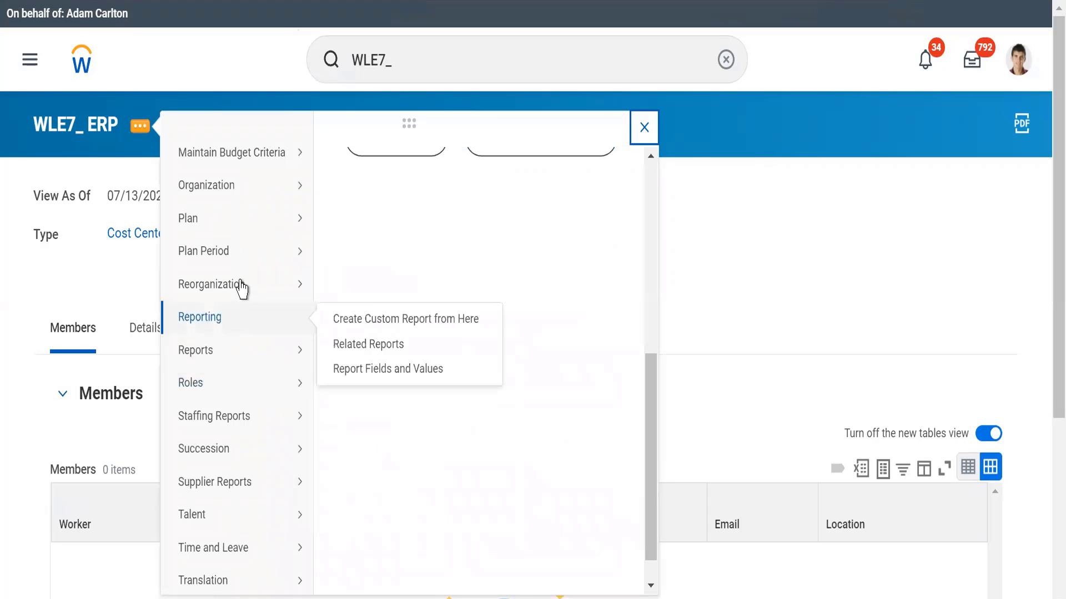
{"action": "mouse_move", "coordinate": [239, 317]}
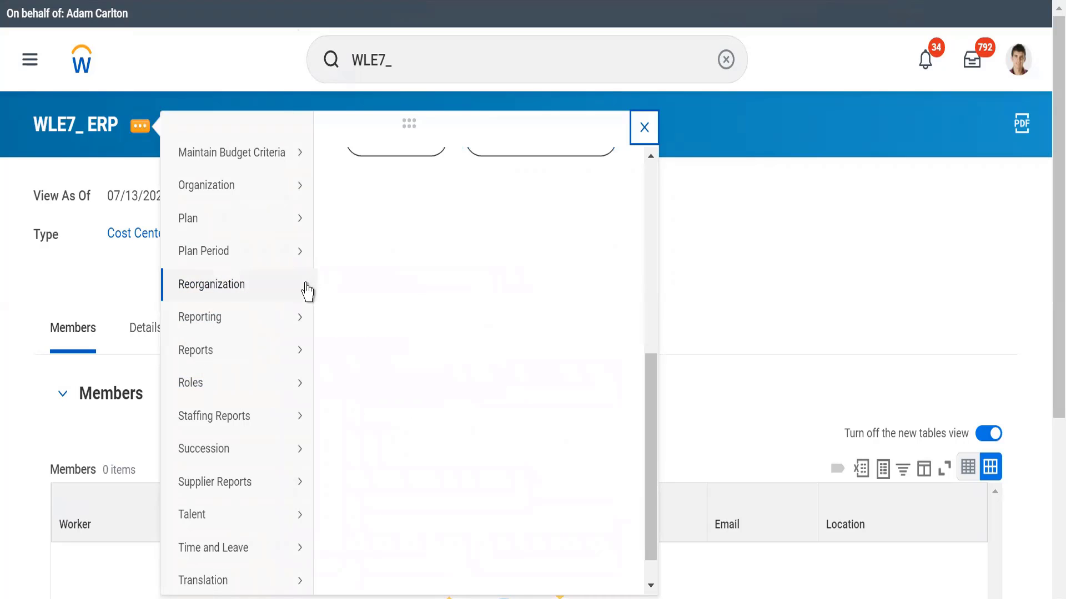
{"action": "mouse_move", "coordinate": [304, 287]}
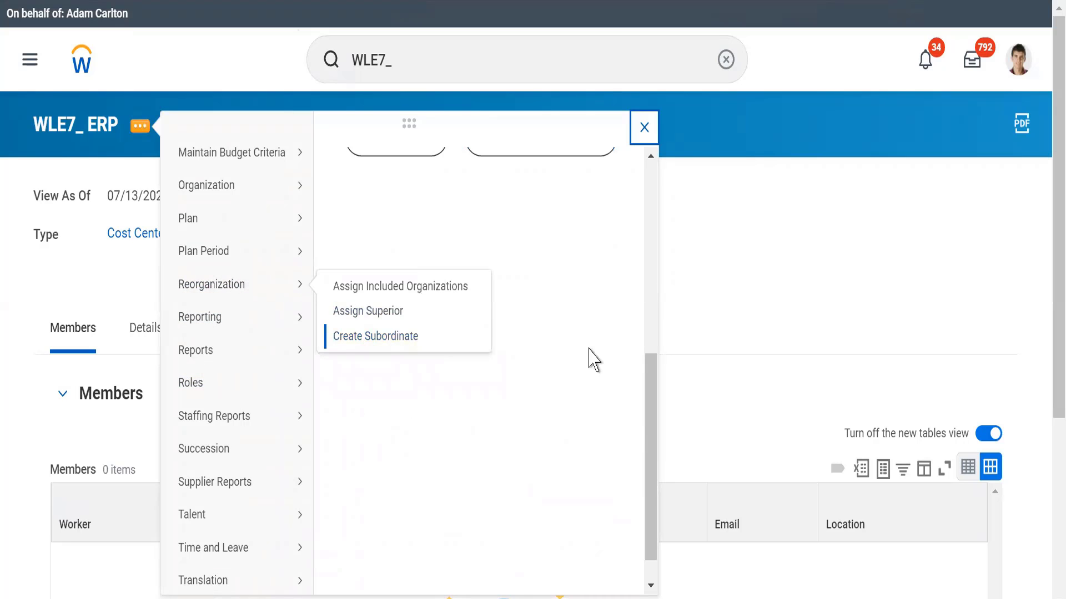
- Display the hierarchy of WLE7_ ERP as a tree
{"action": "left_click_drag", "start_coordinate": [647, 430], "coordinate": [643, 332]}
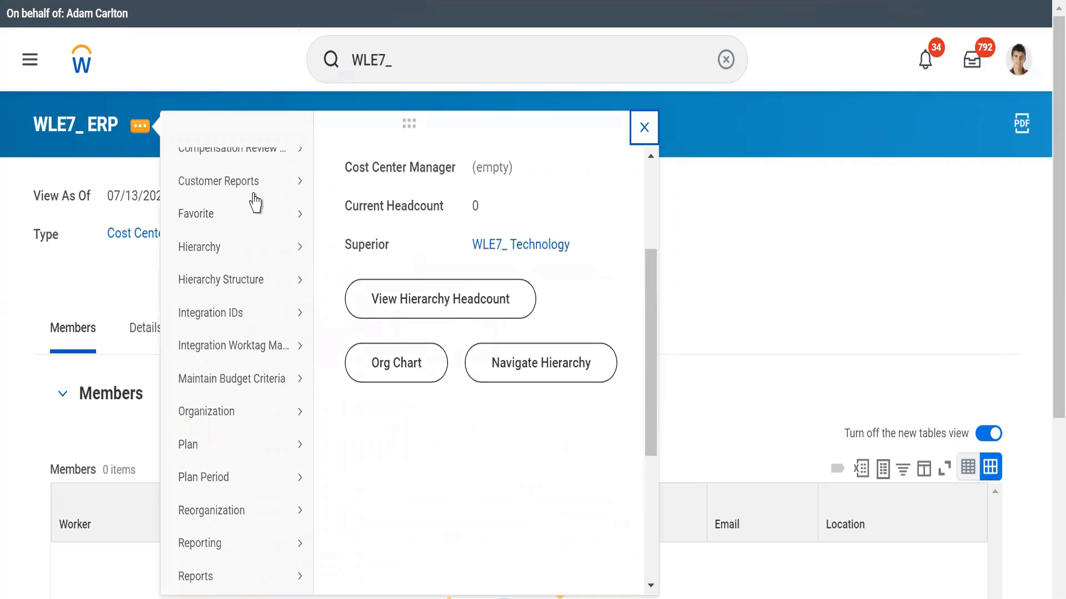
{"action": "mouse_move", "coordinate": [251, 254]}
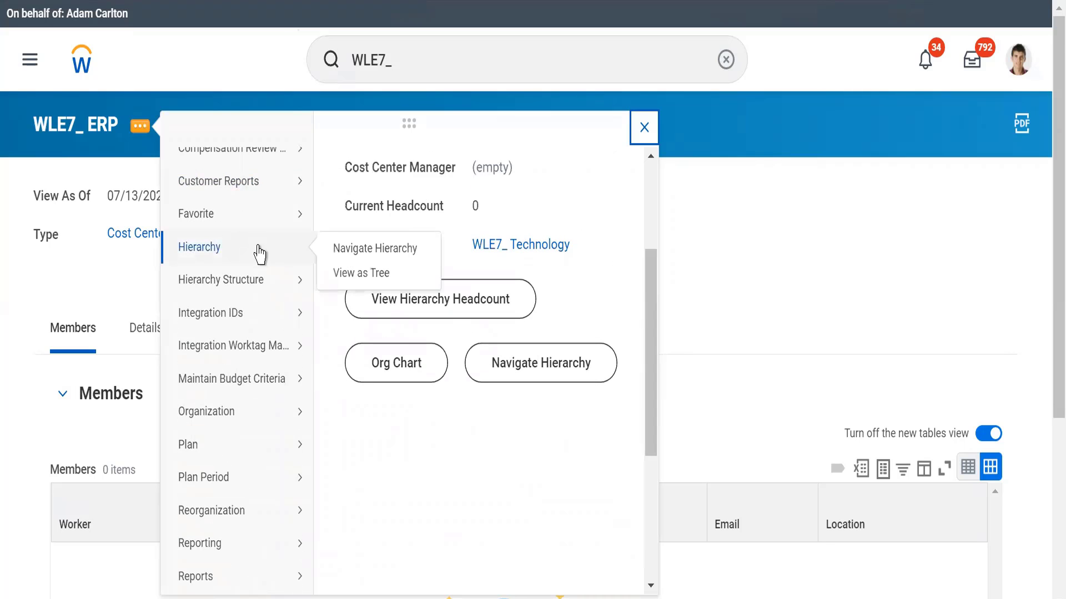
{"action": "left_click", "coordinate": [348, 274]}
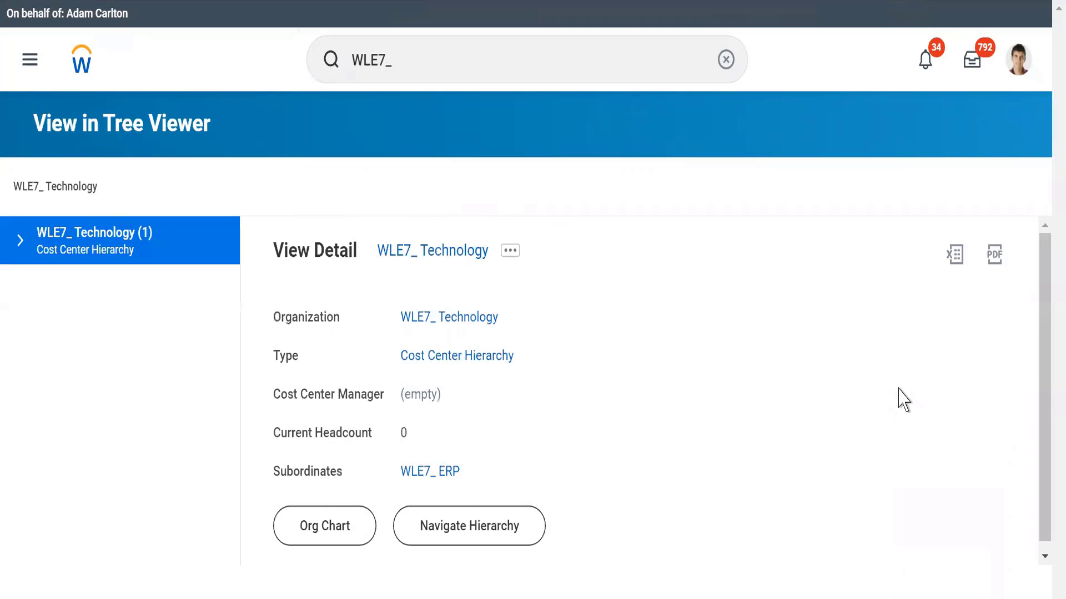
- View the WLE7_ Technology org chart from the tree viewer, and return to open its Navigate Hierarchy view
{"action": "left_click_drag", "start_coordinate": [1046, 346], "coordinate": [1046, 477]}
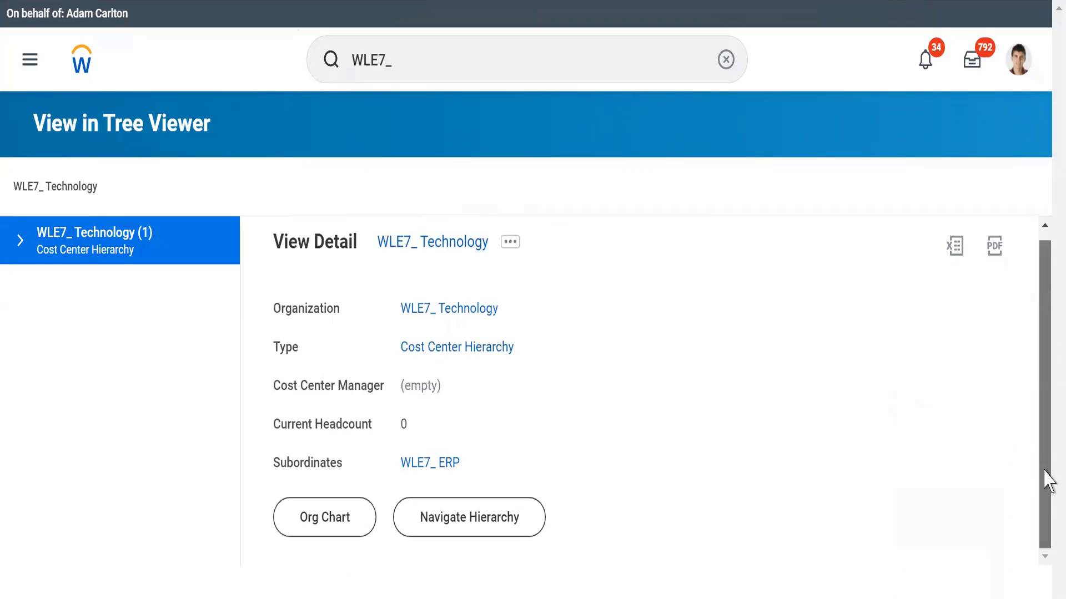
{"action": "left_click", "coordinate": [337, 517]}
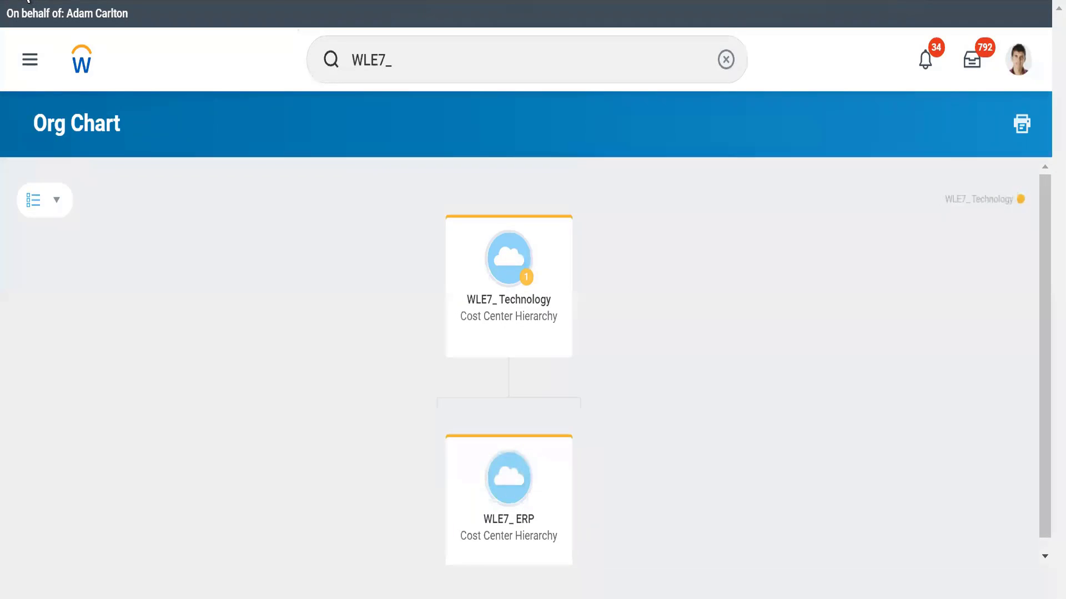
{"action": "left_click", "coordinate": [27, 1]}
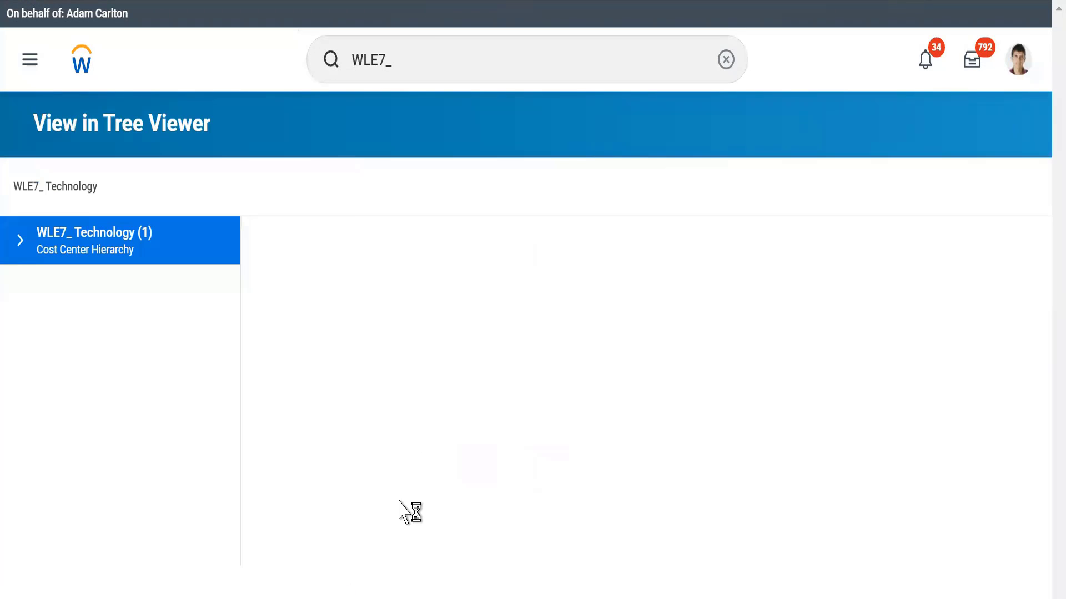
{"action": "left_click", "coordinate": [437, 530]}
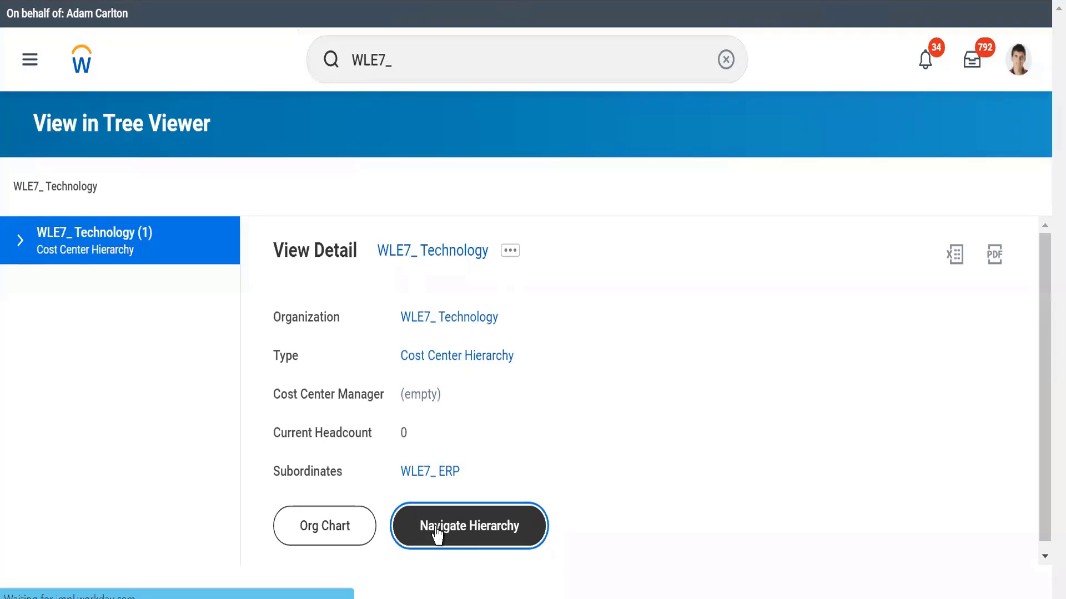